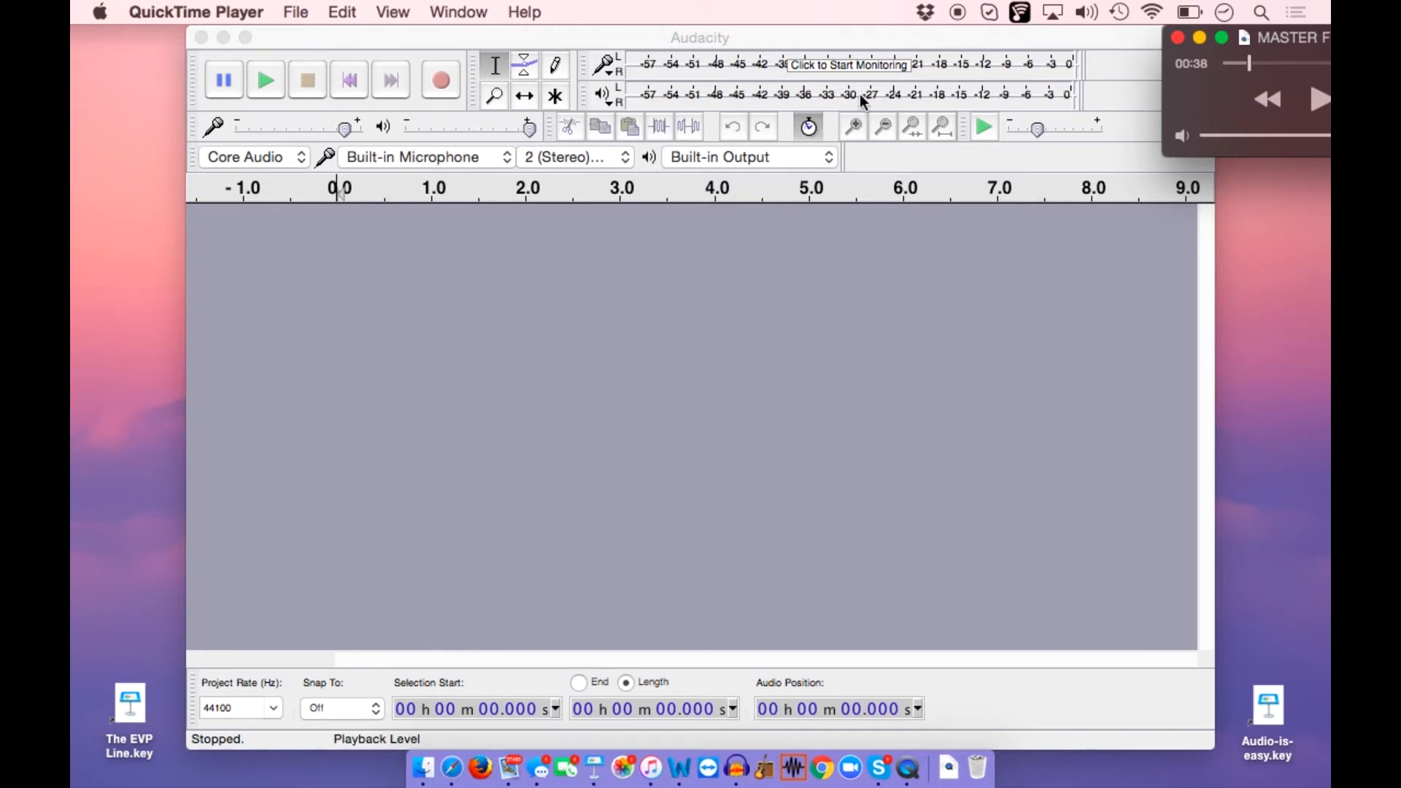
Monitor the microphone input and test the QuickTime recording's level at a recording volume of 1.00
click(826, 90)
click(759, 71)
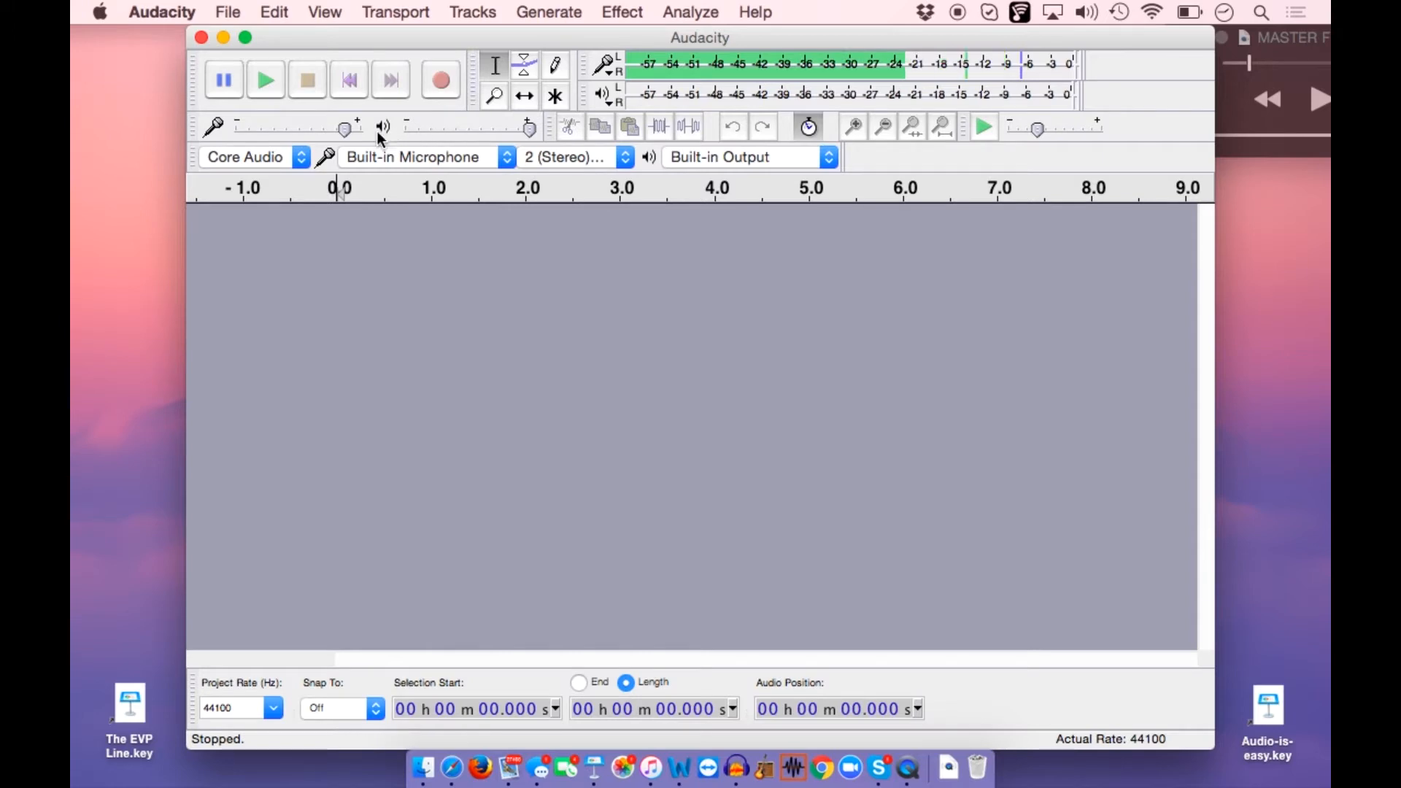
drag(346, 128, 410, 130)
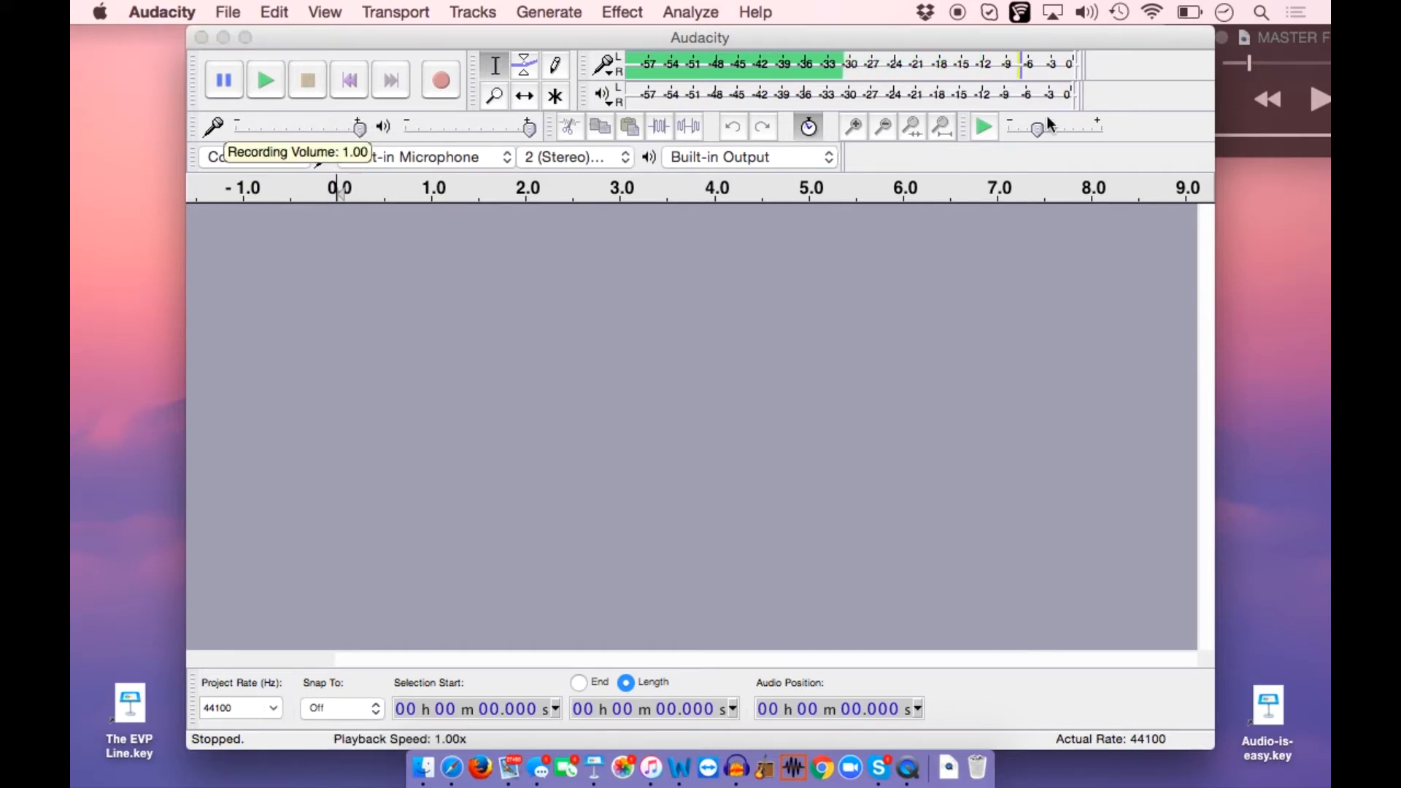
mouse_move(1047, 117)
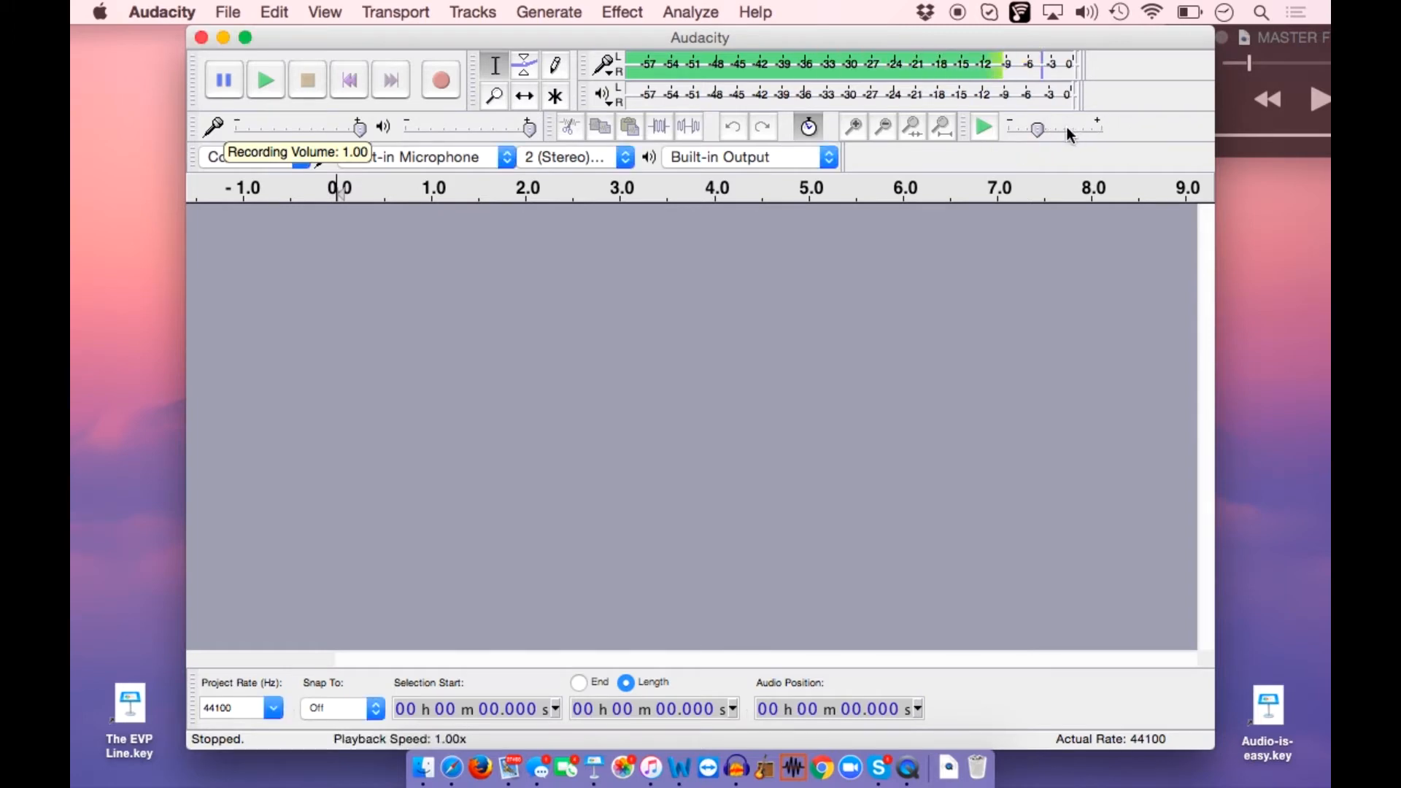
click(1321, 102)
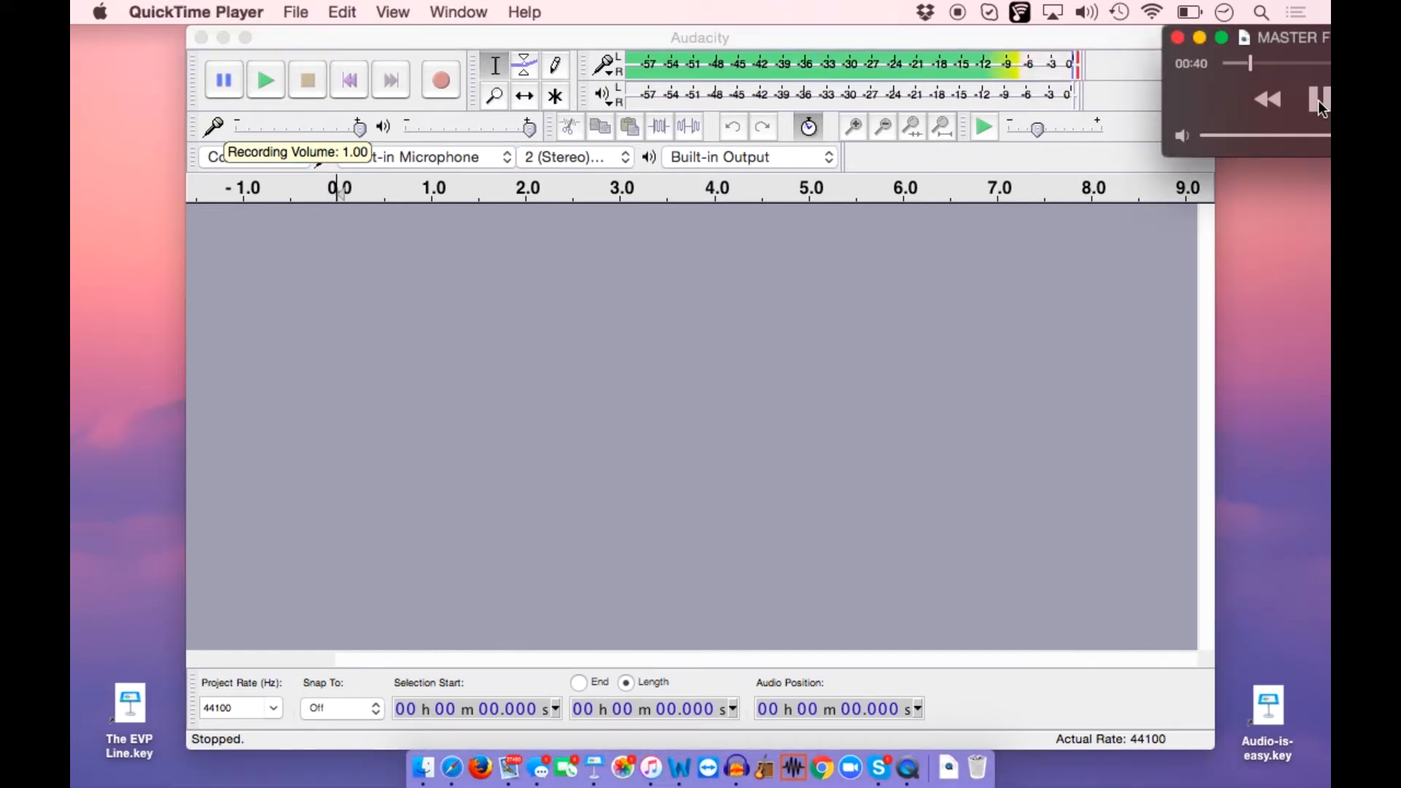
click(1322, 102)
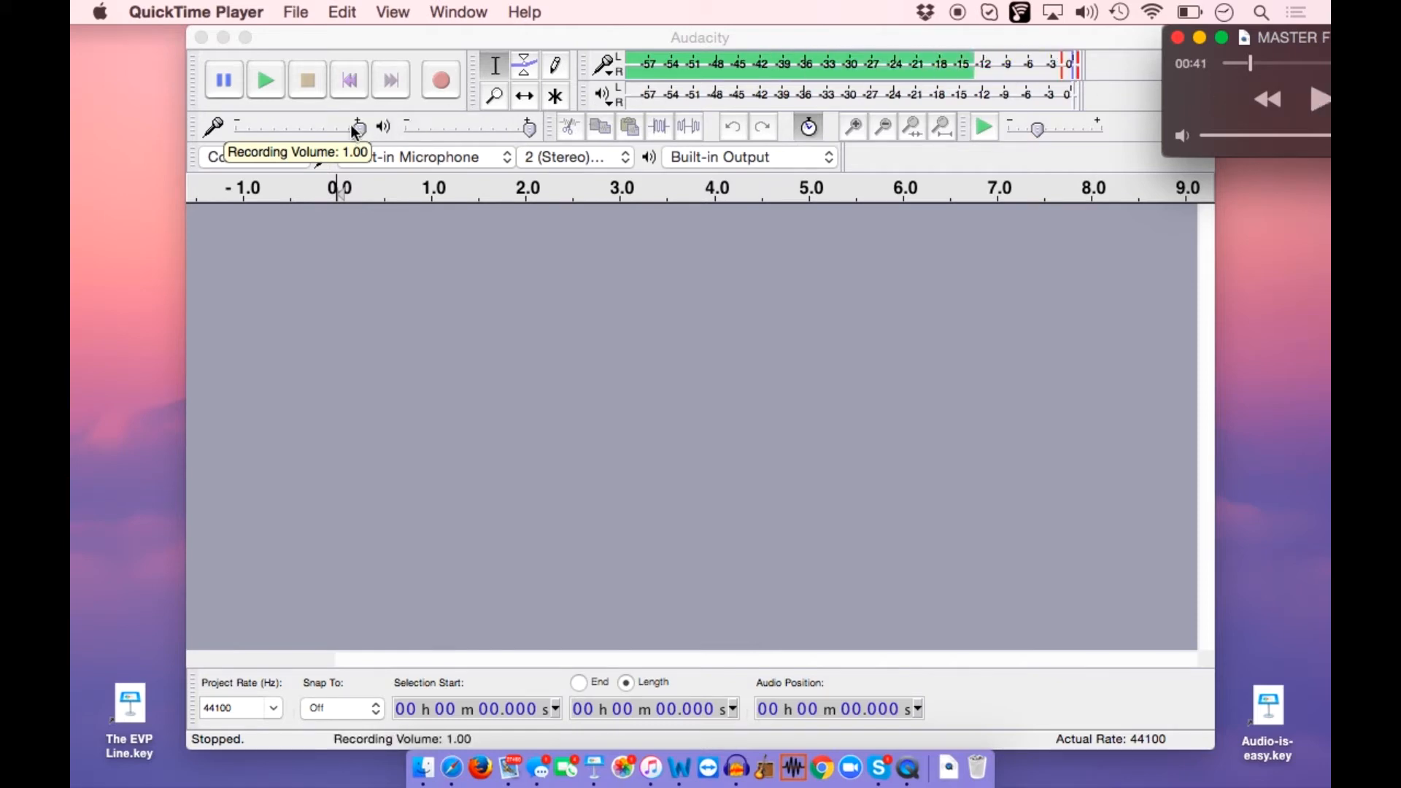
Lower the recording volume in stages to 0.71, testing it against the QuickTime playback, and finally raise it slightly
drag(362, 132, 359, 132)
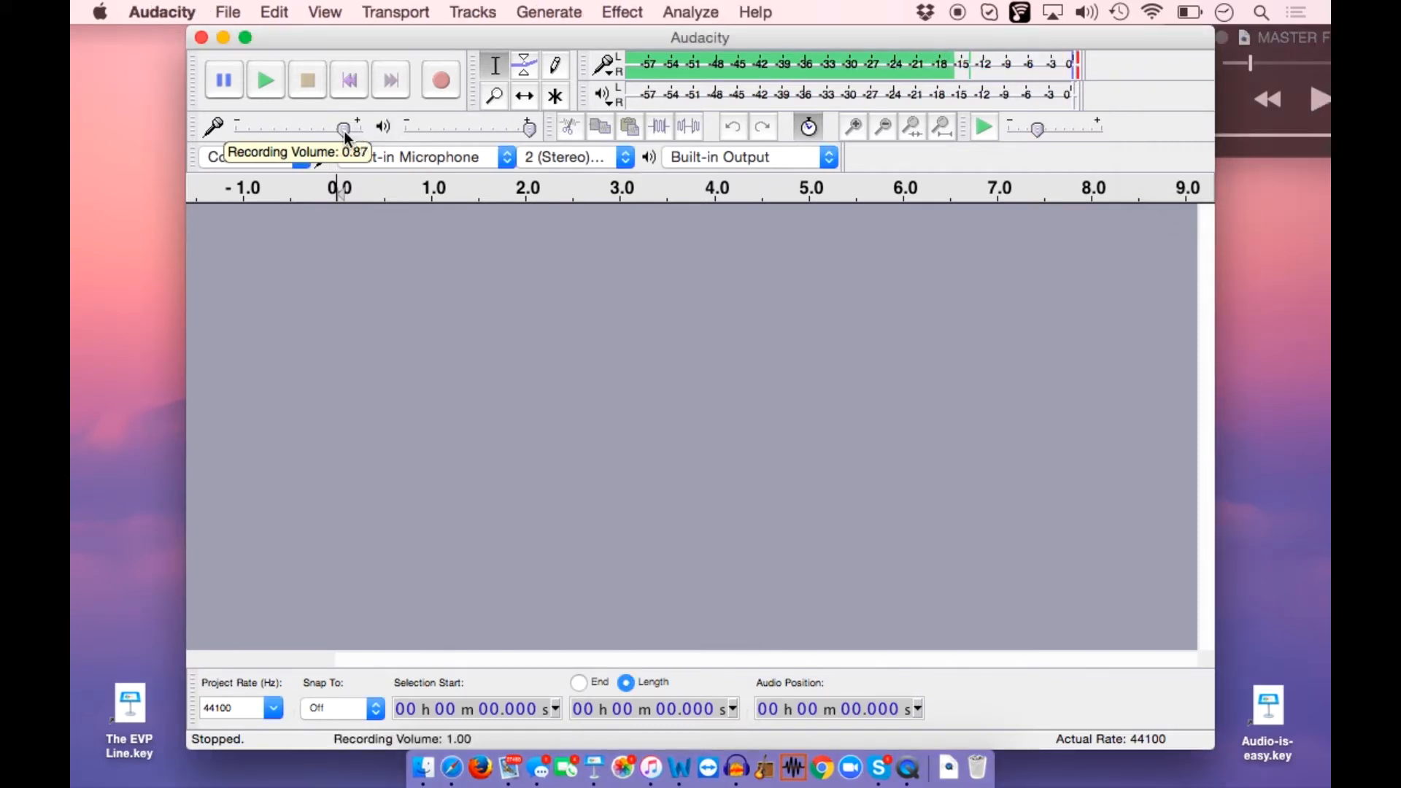
drag(340, 133, 343, 132)
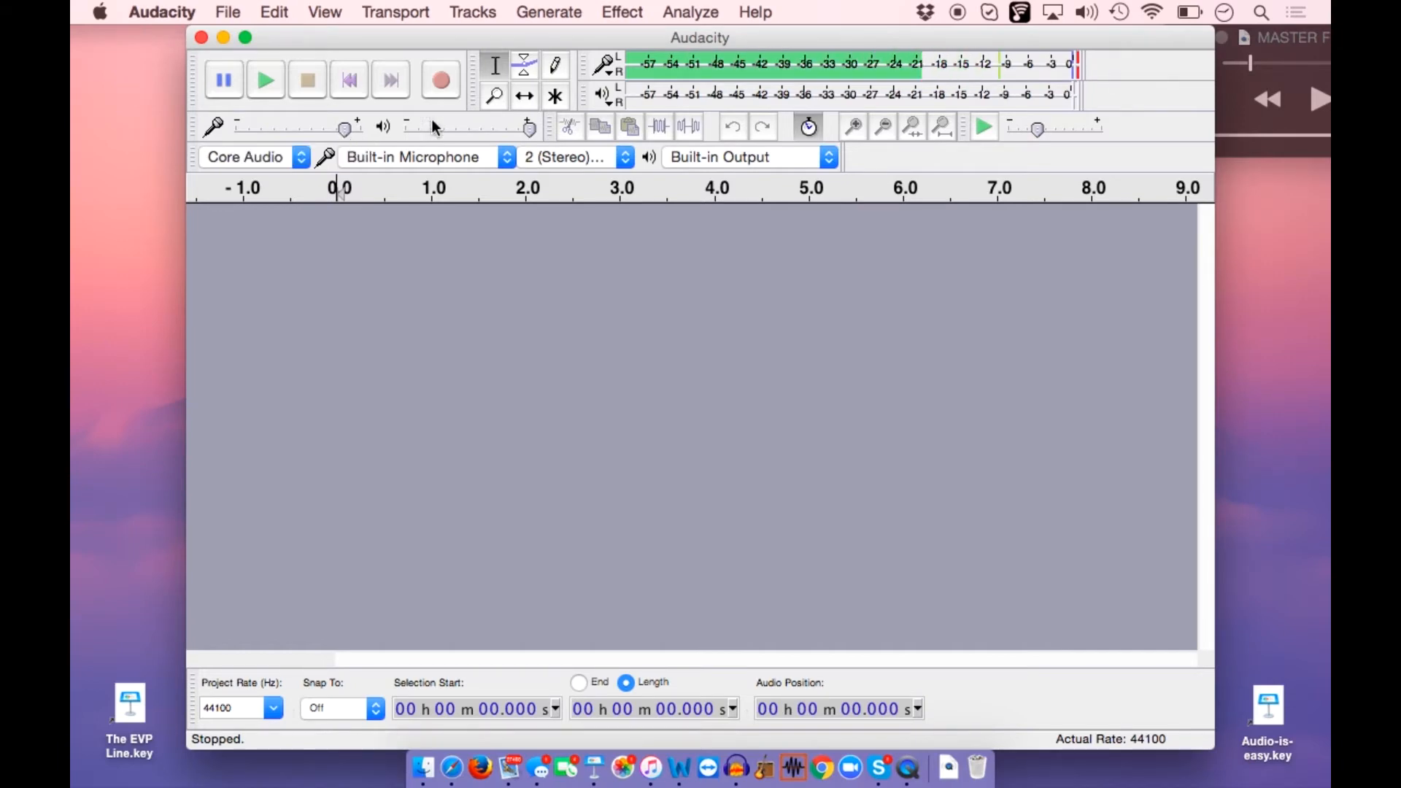
click(1320, 100)
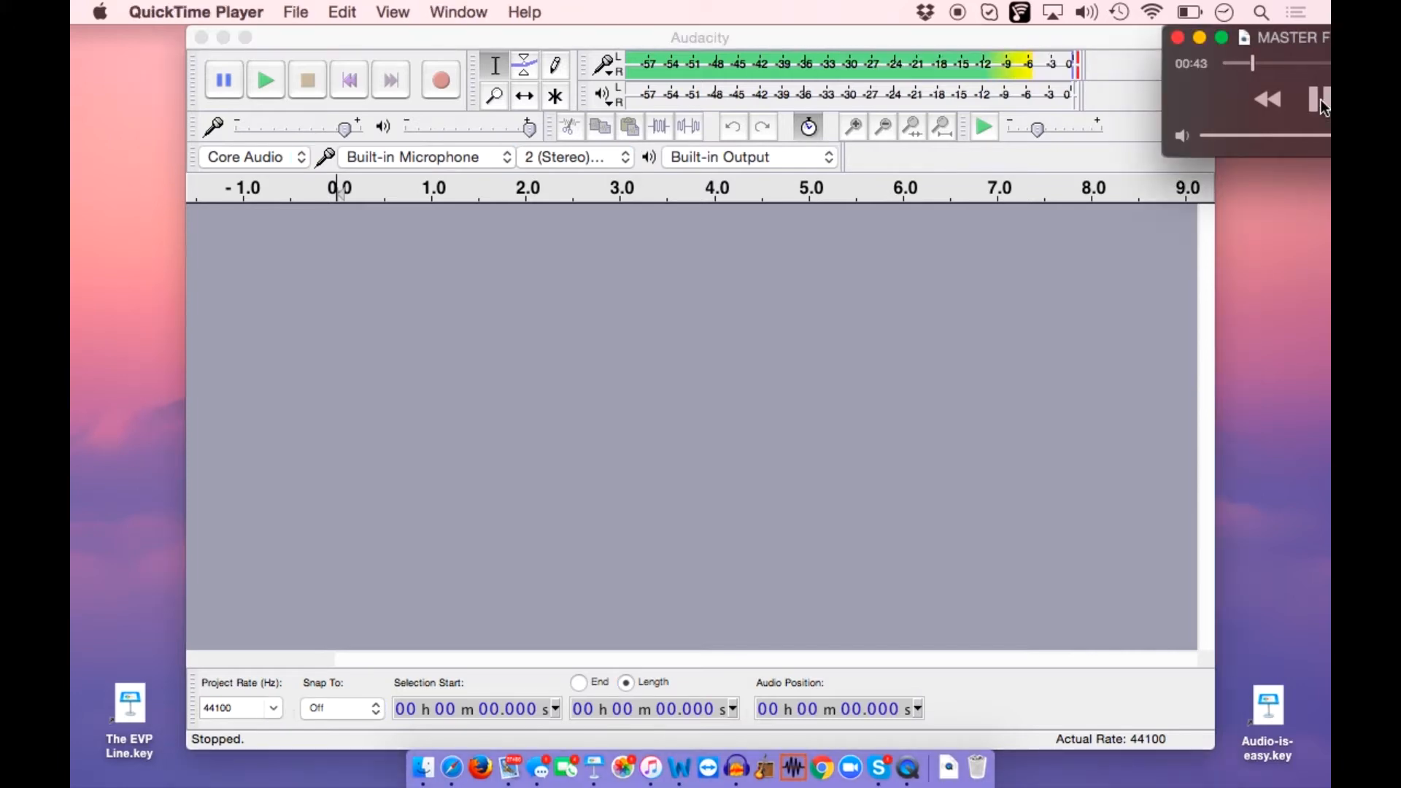
click(1320, 99)
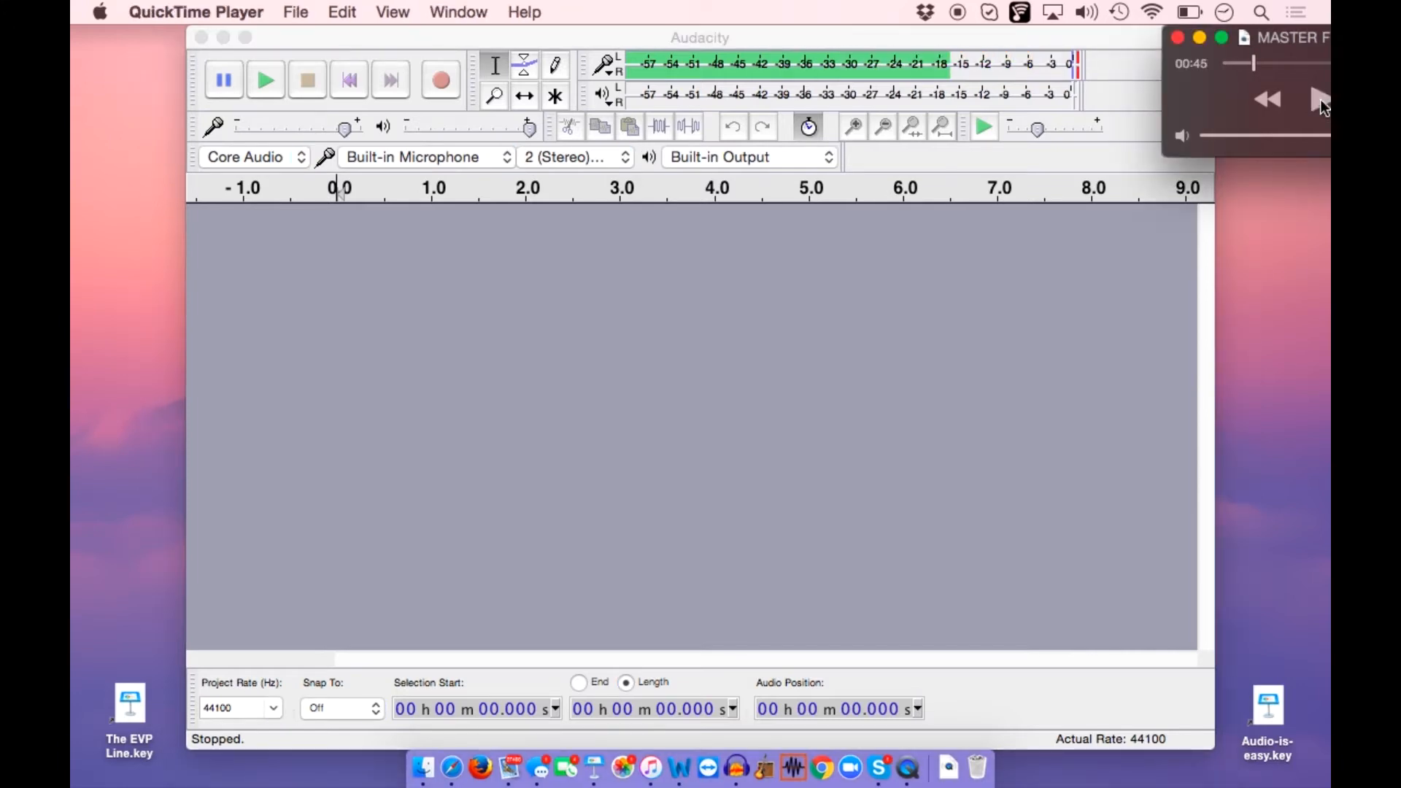
click(340, 127)
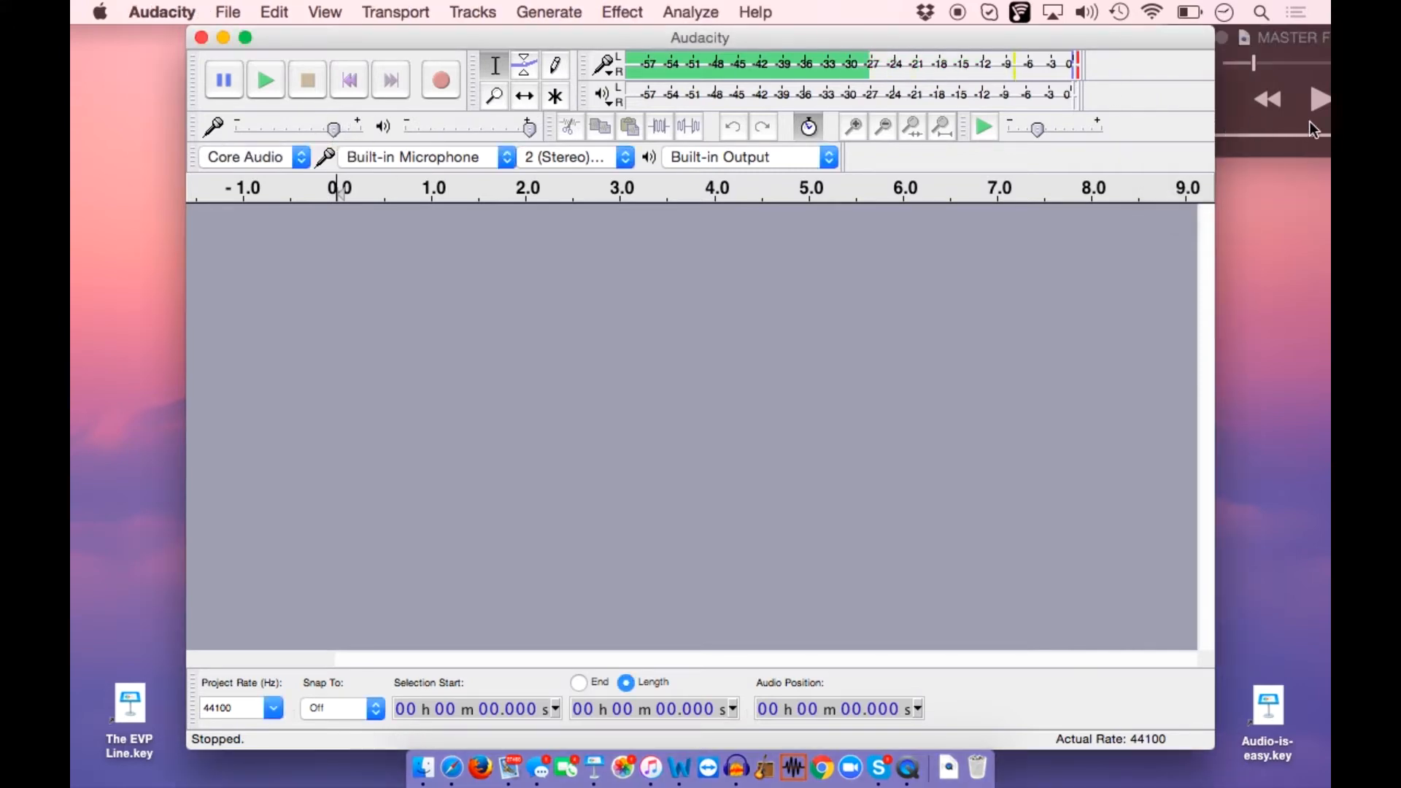
click(1321, 101)
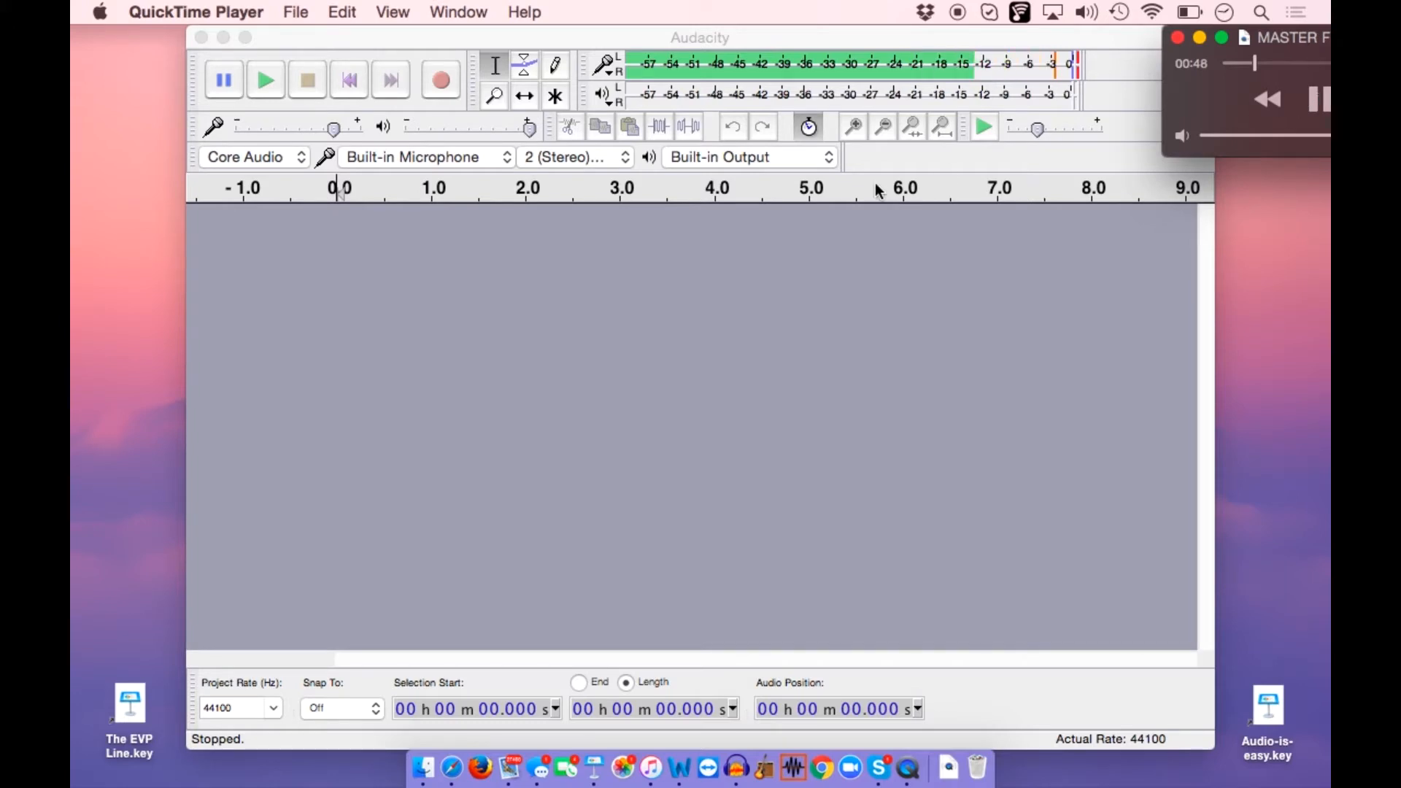
drag(336, 131, 330, 132)
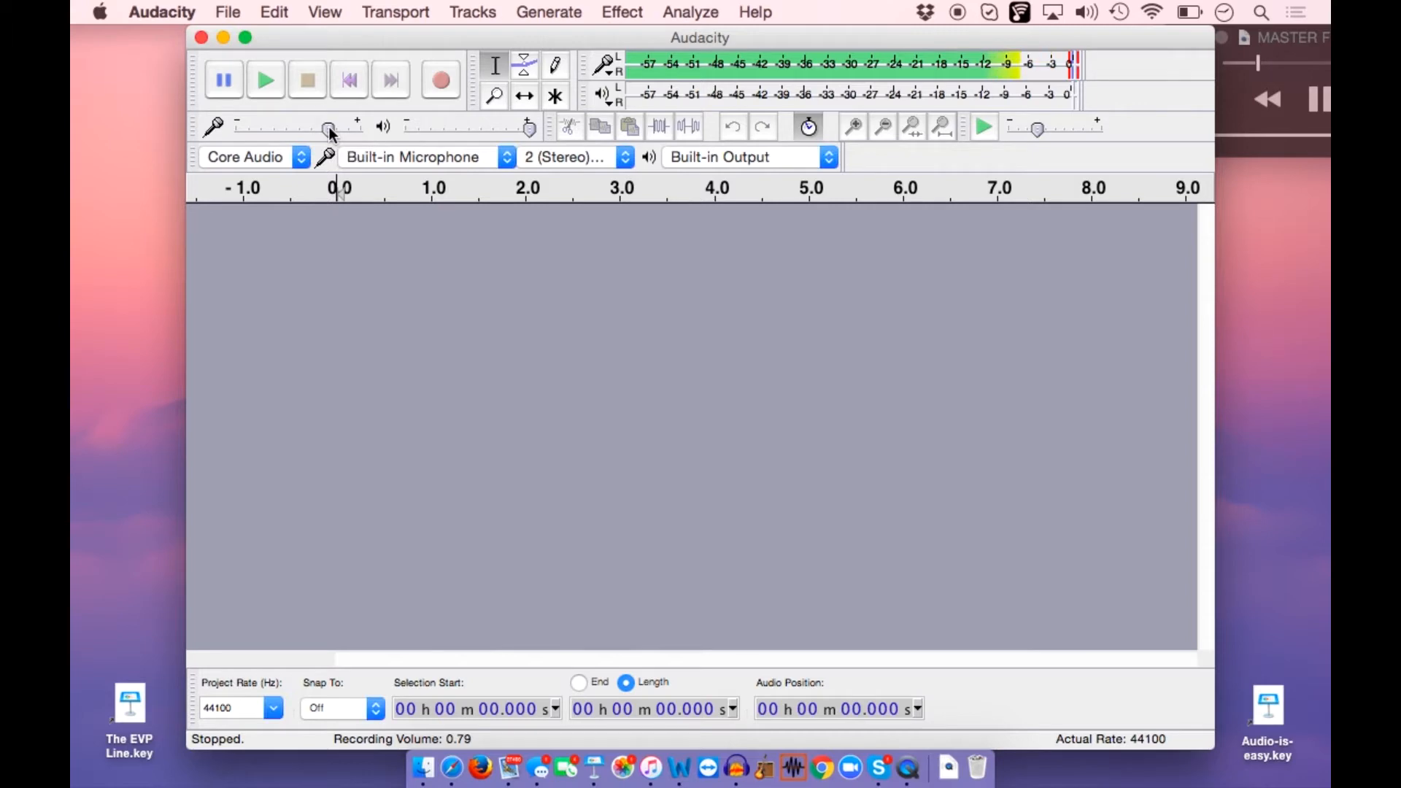
drag(329, 128, 331, 134)
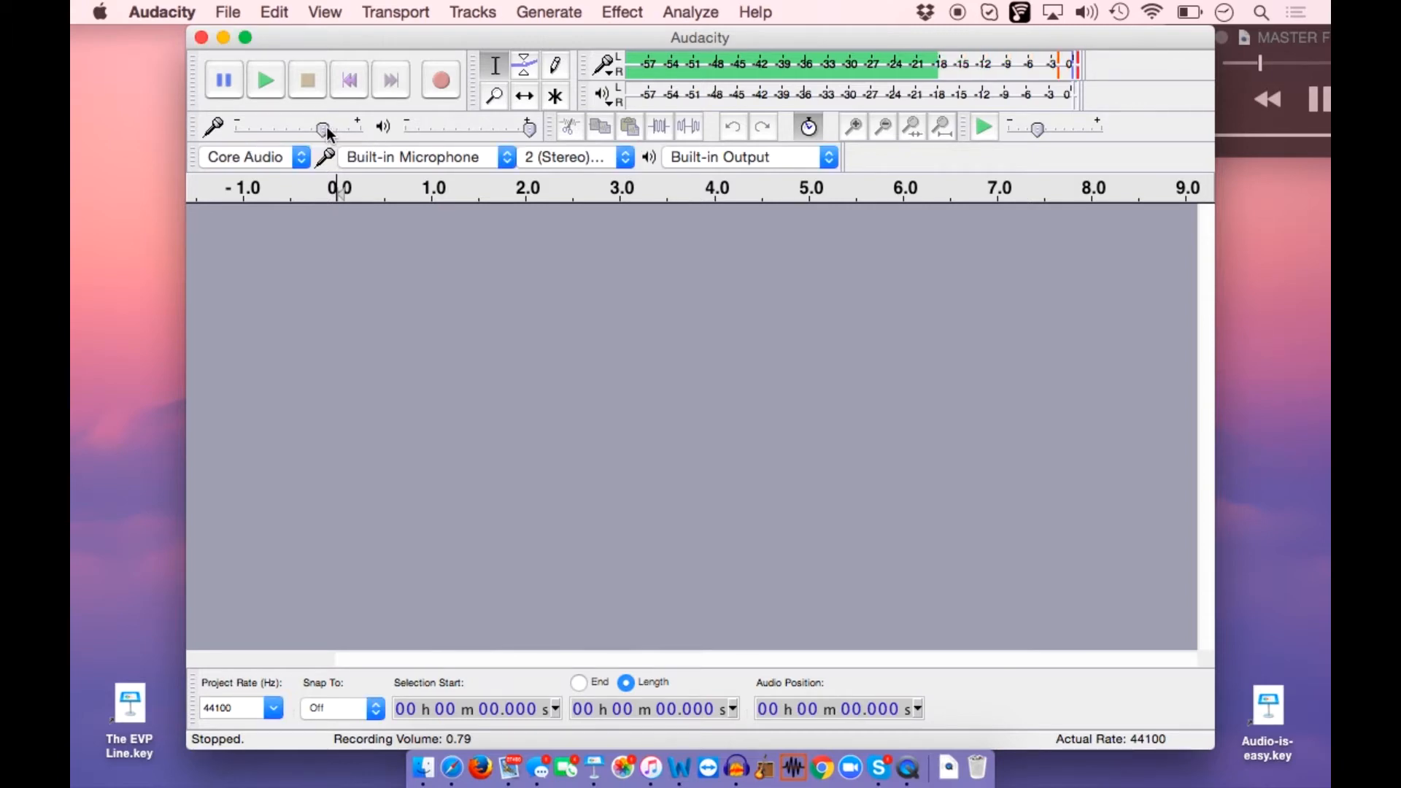
click(1321, 102)
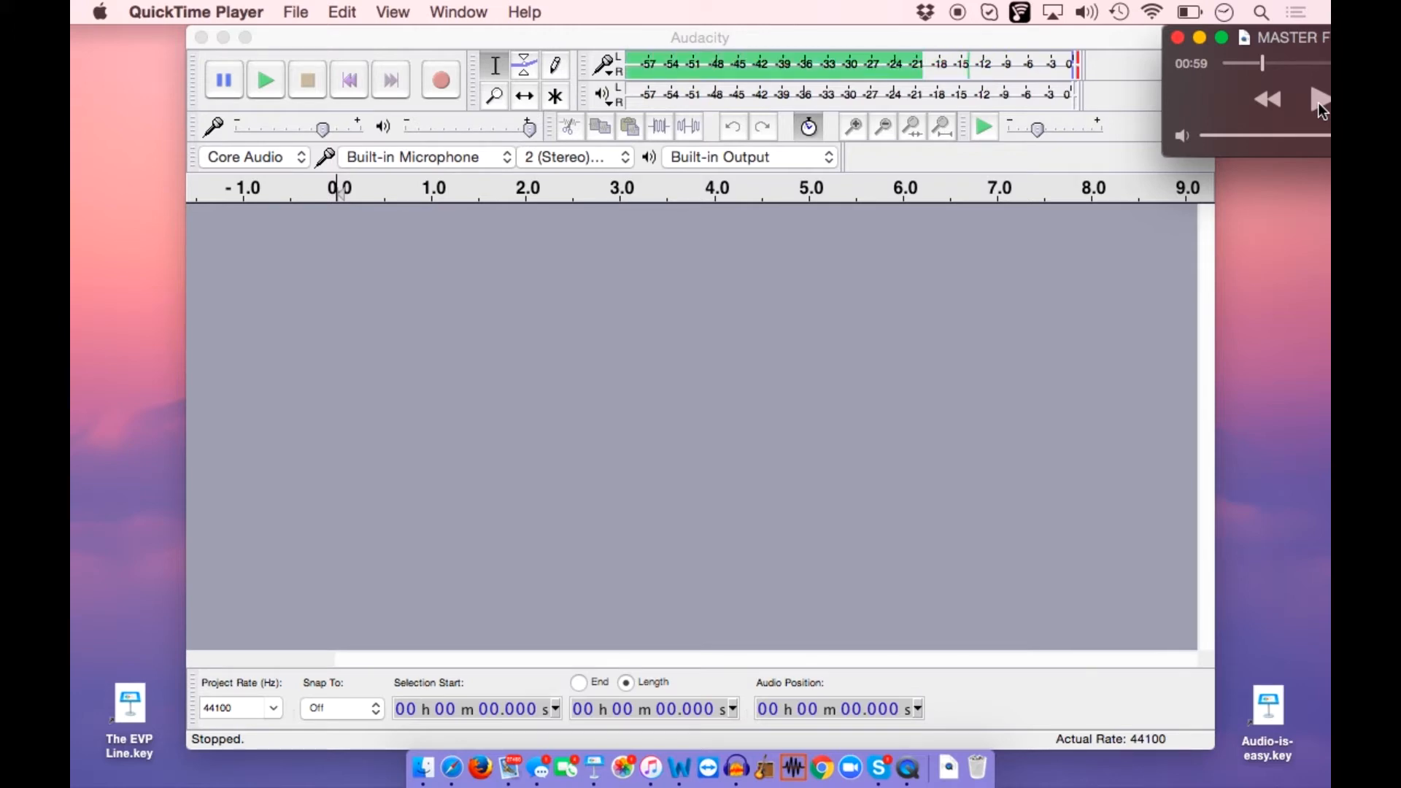
click(324, 129)
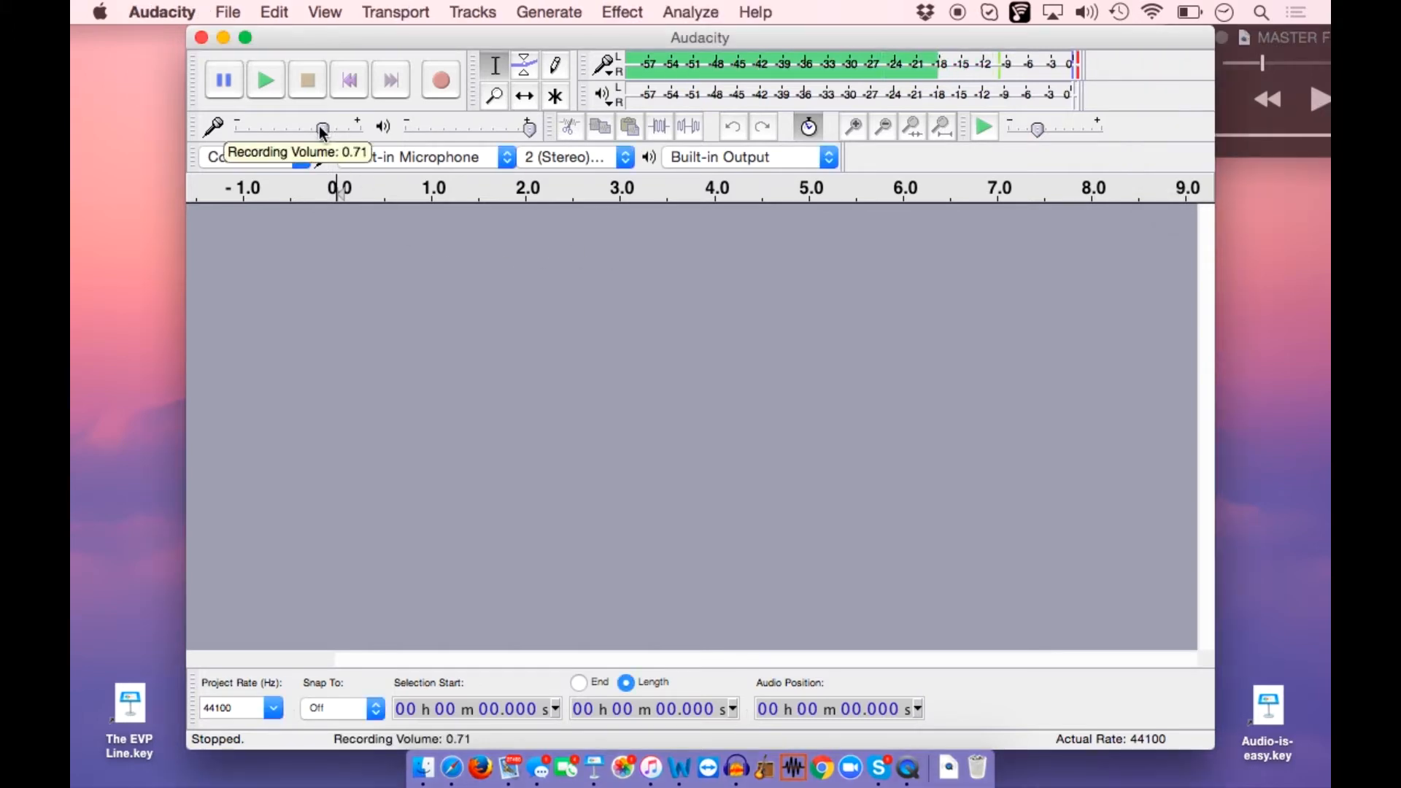
drag(324, 132, 327, 131)
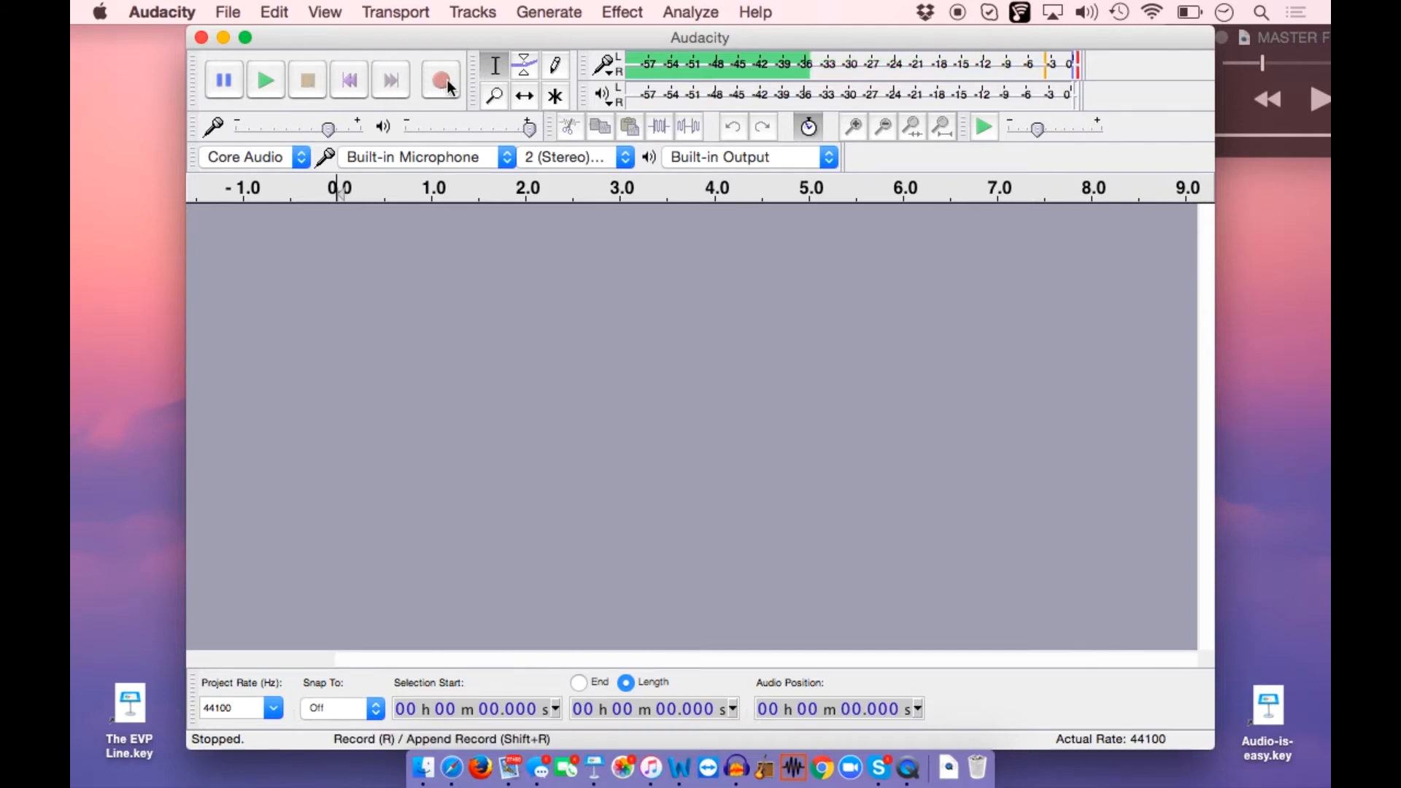
Record about 35 seconds of audio from the QuickTime playback into a stereo track, stopping the playback and the recording
click(1320, 101)
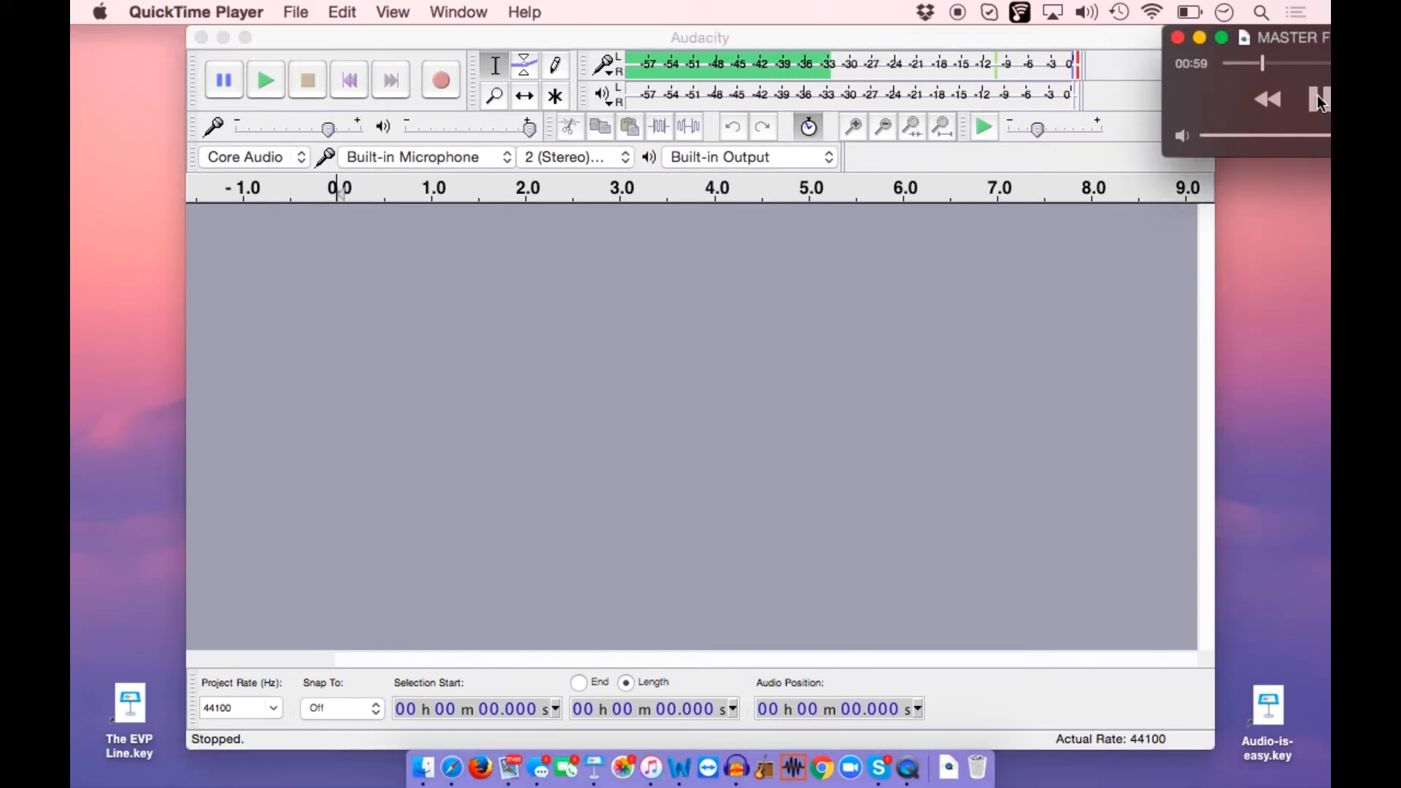
click(441, 80)
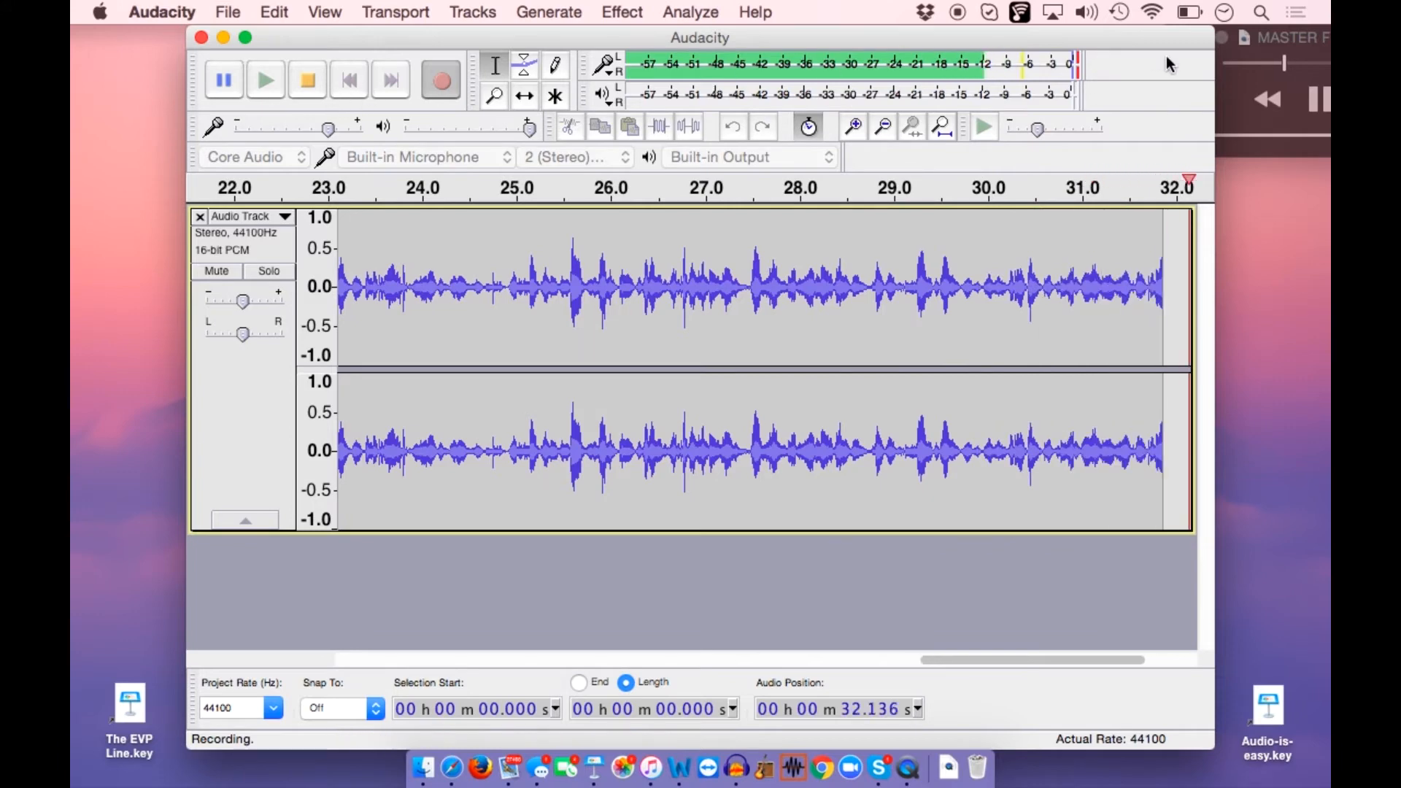
click(1319, 100)
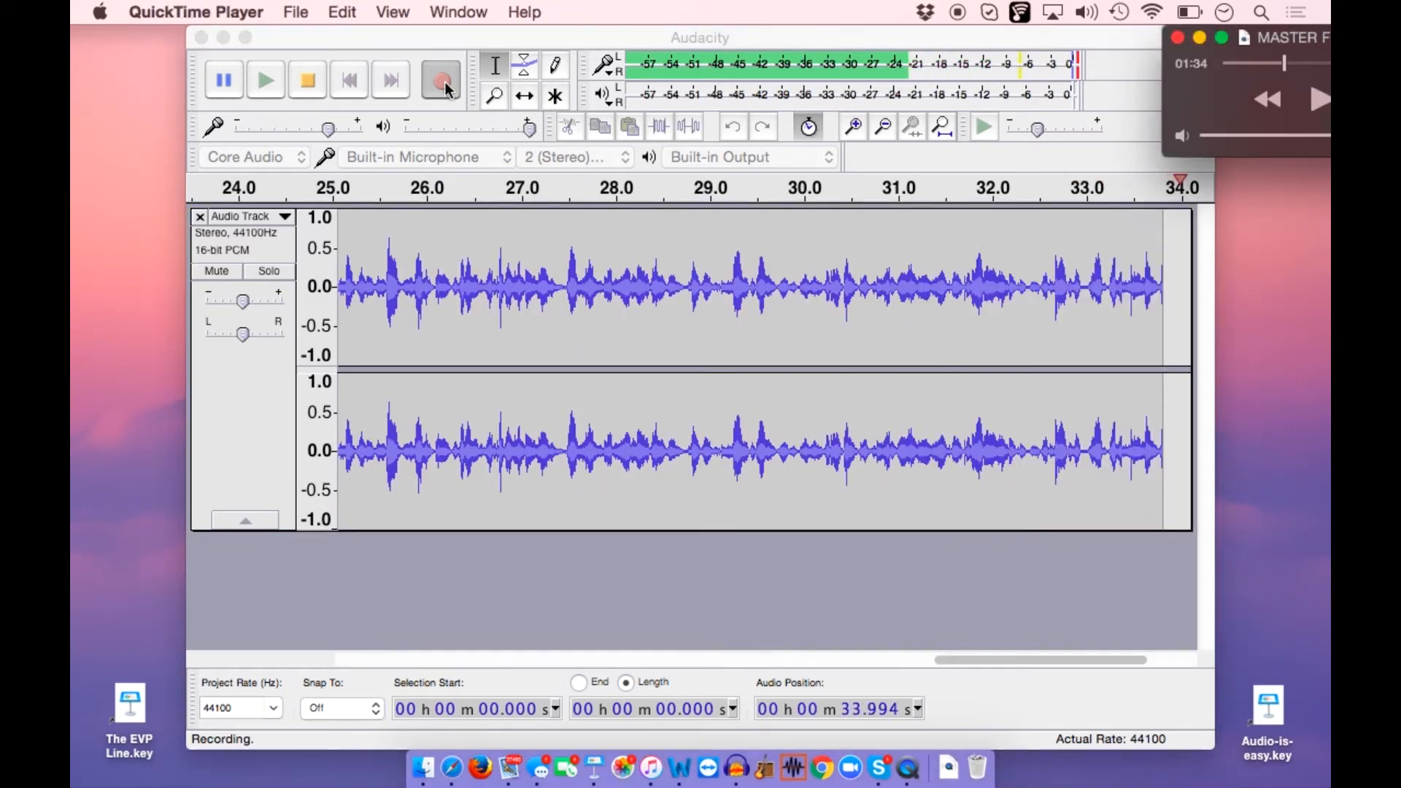
click(308, 80)
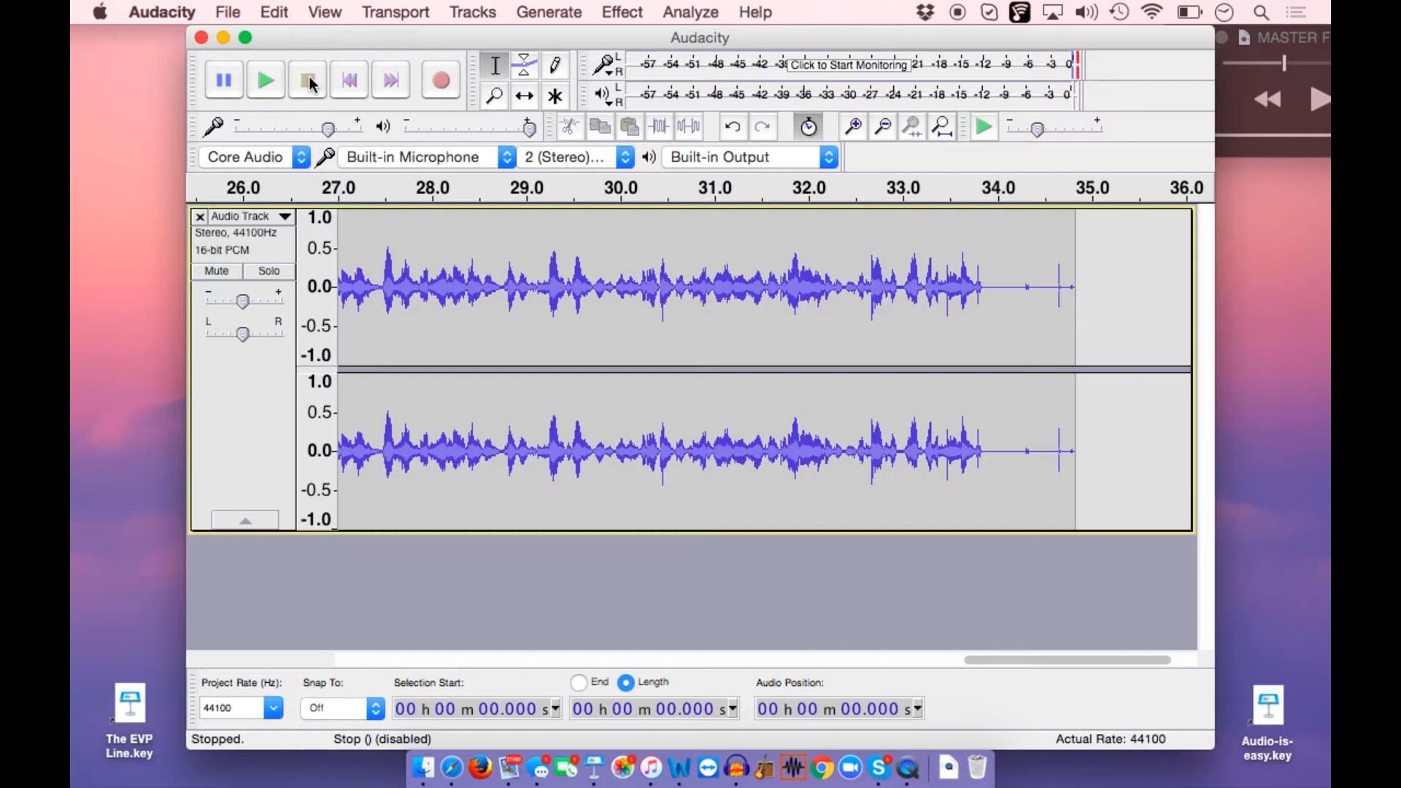
Export the recording as an MP3 in the EVP audio folder, named with the speaker's first name followed by "for Video"
click(230, 13)
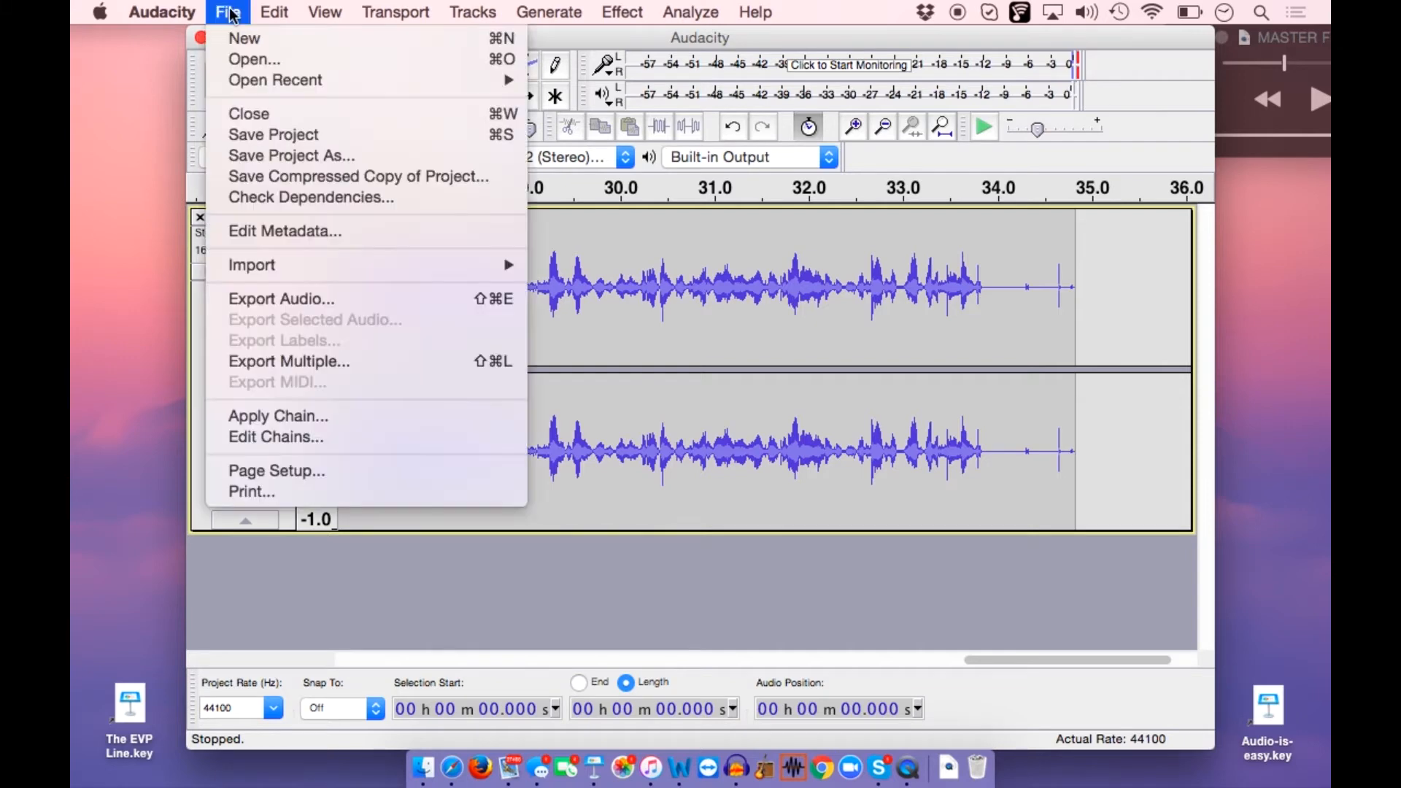
click(286, 298)
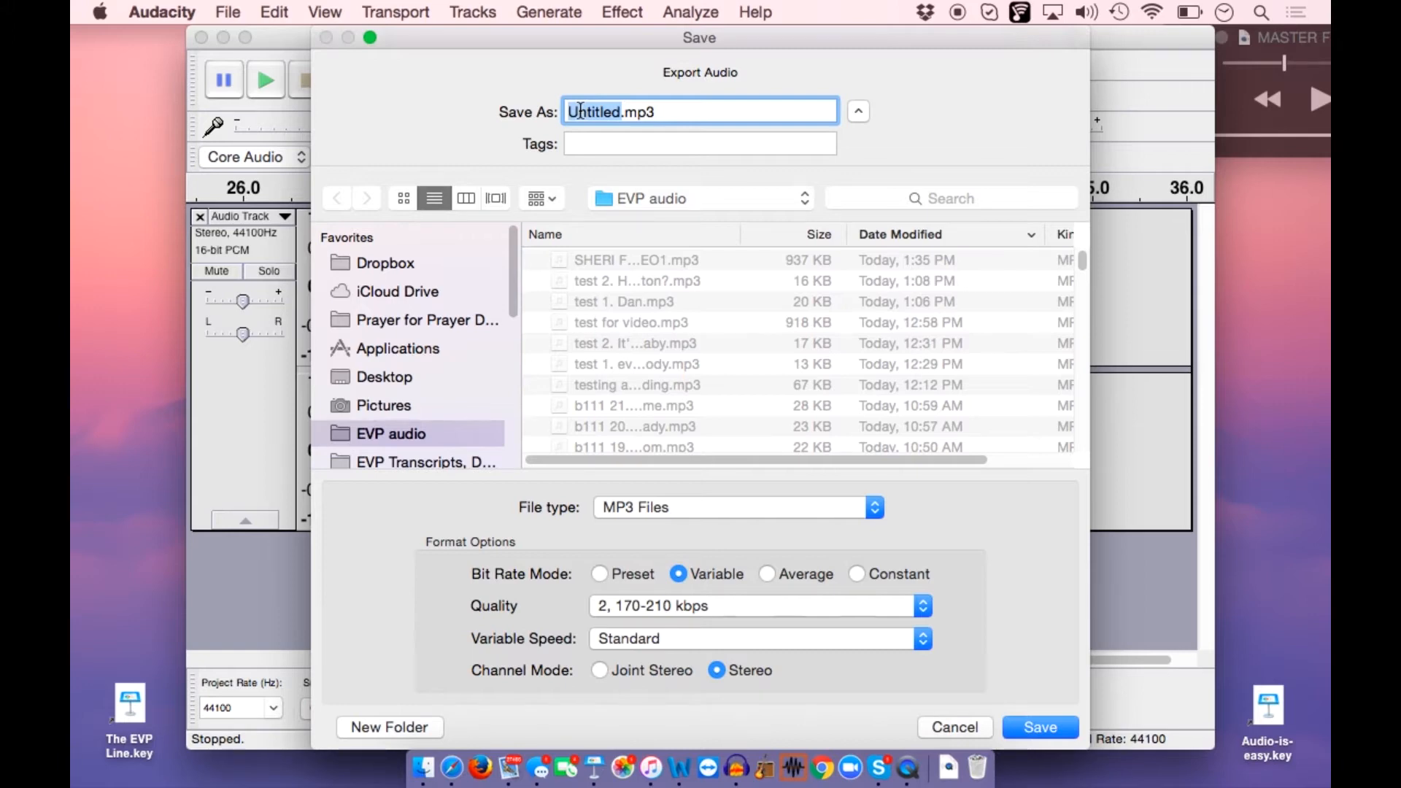
text(S)
text(heri for)
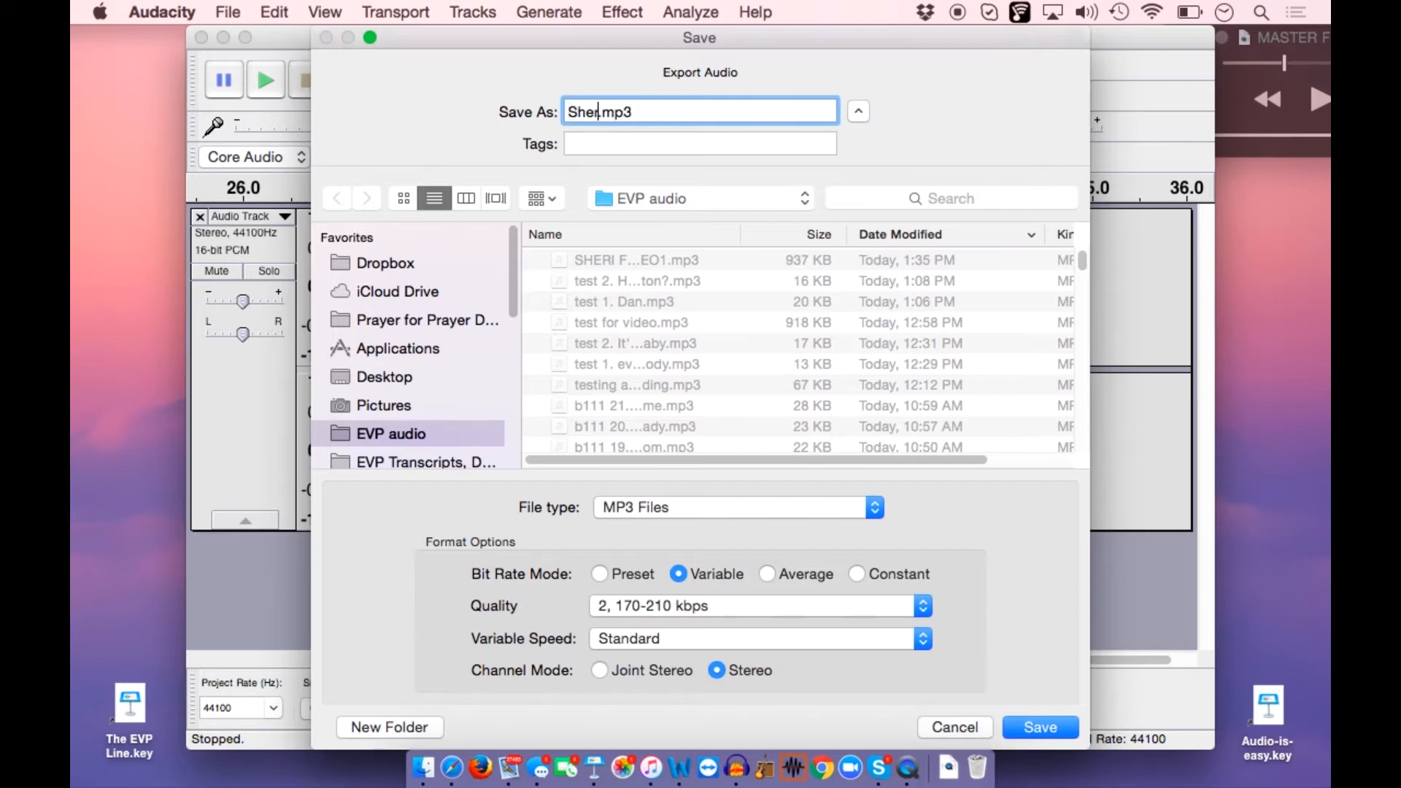
text( Video)
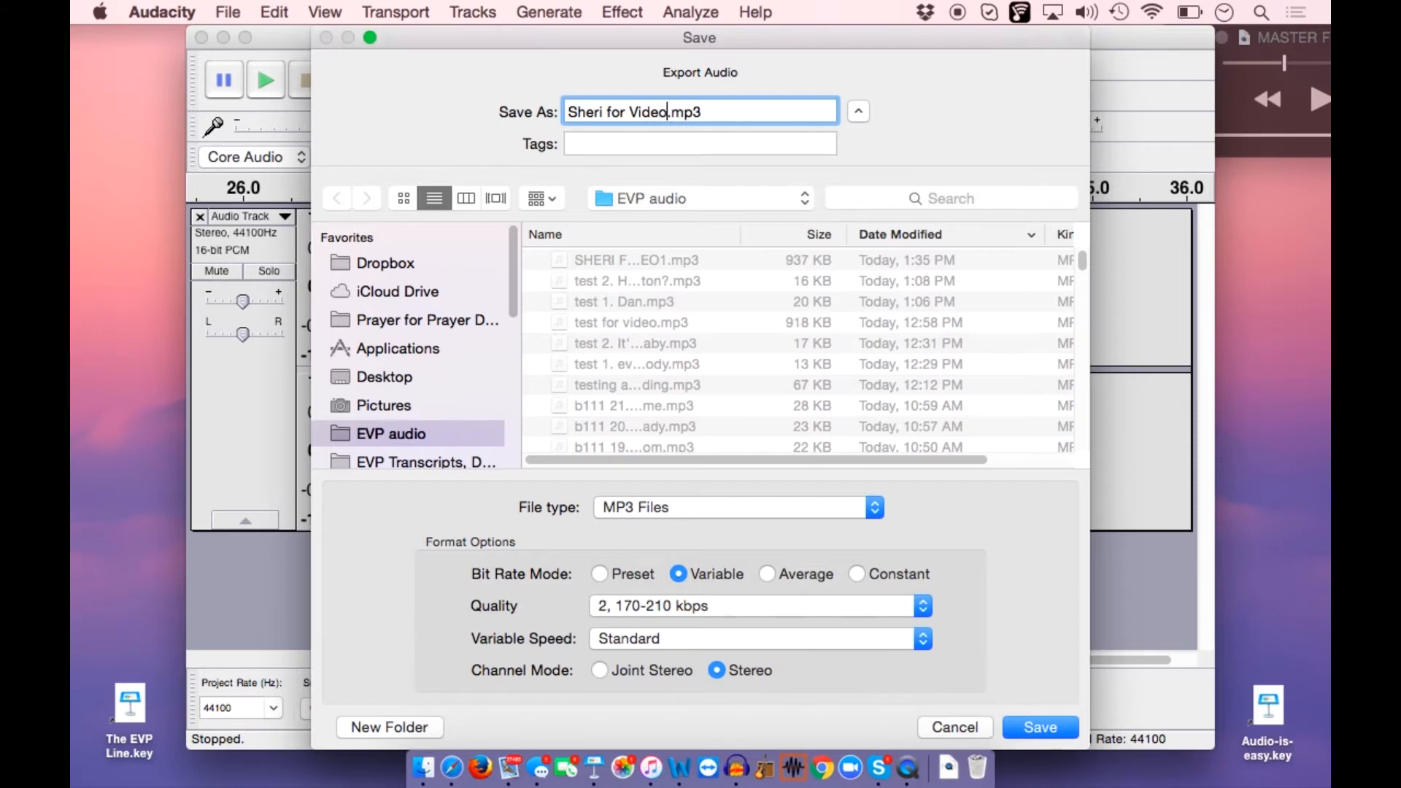
click(1038, 725)
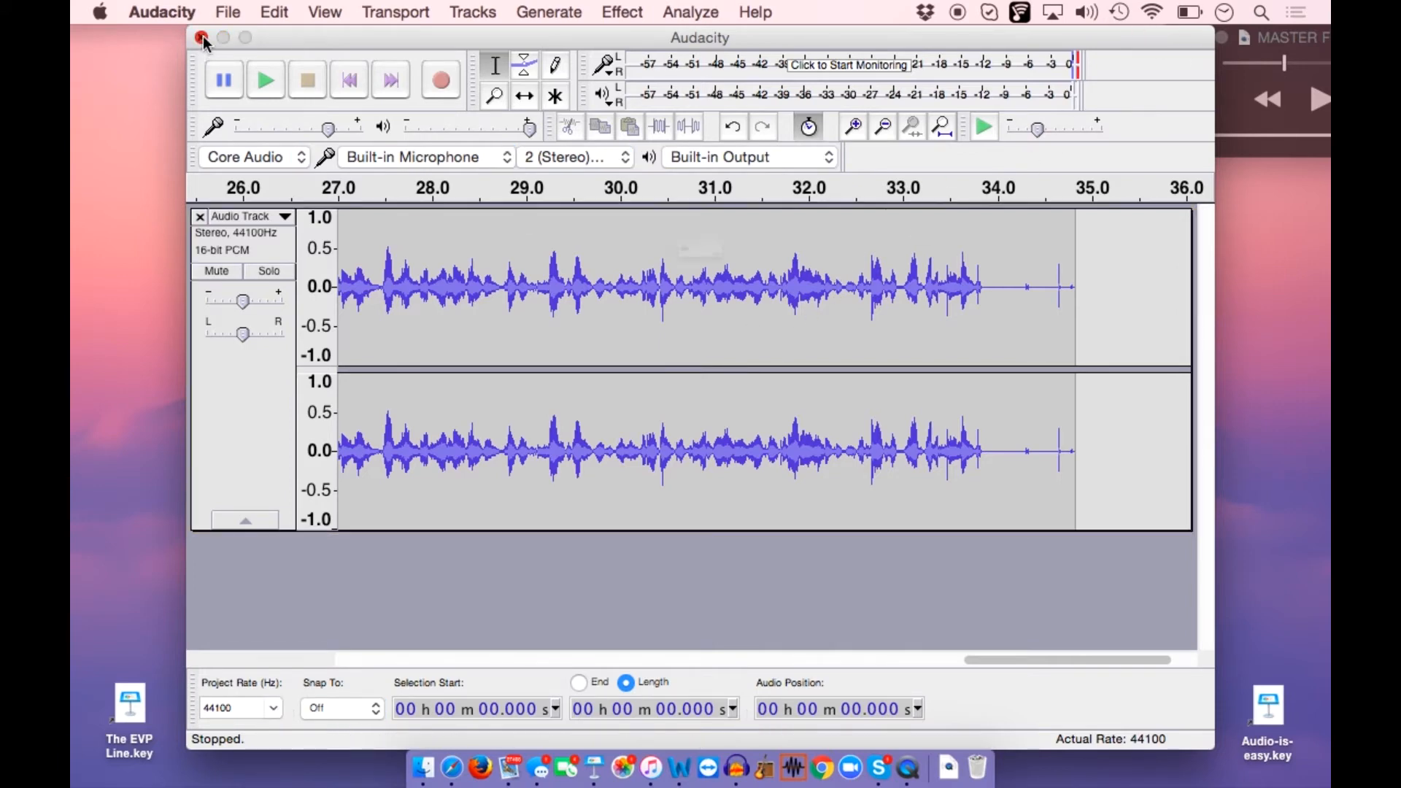
Close the recorded project without saving changes and reopen an empty Audacity window
click(202, 38)
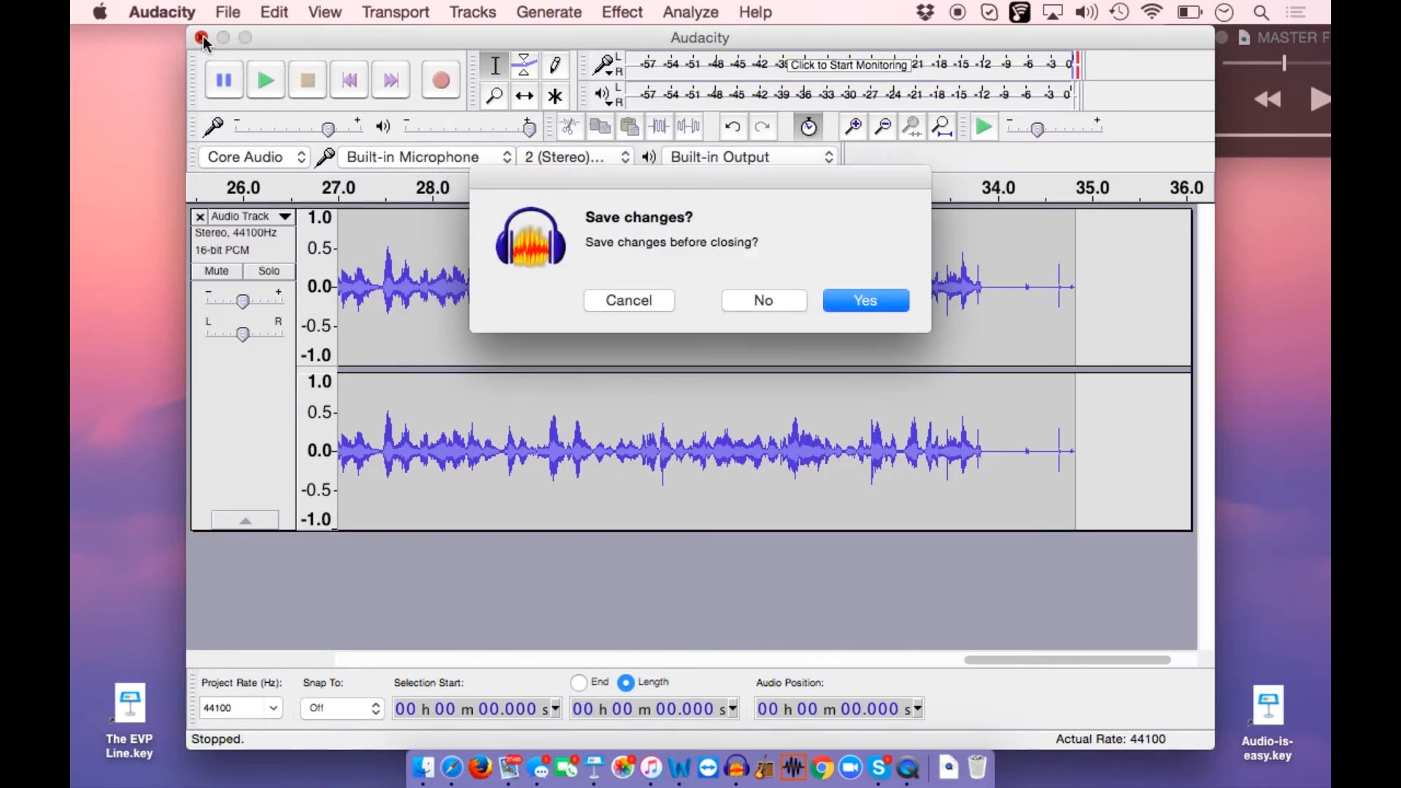
click(757, 302)
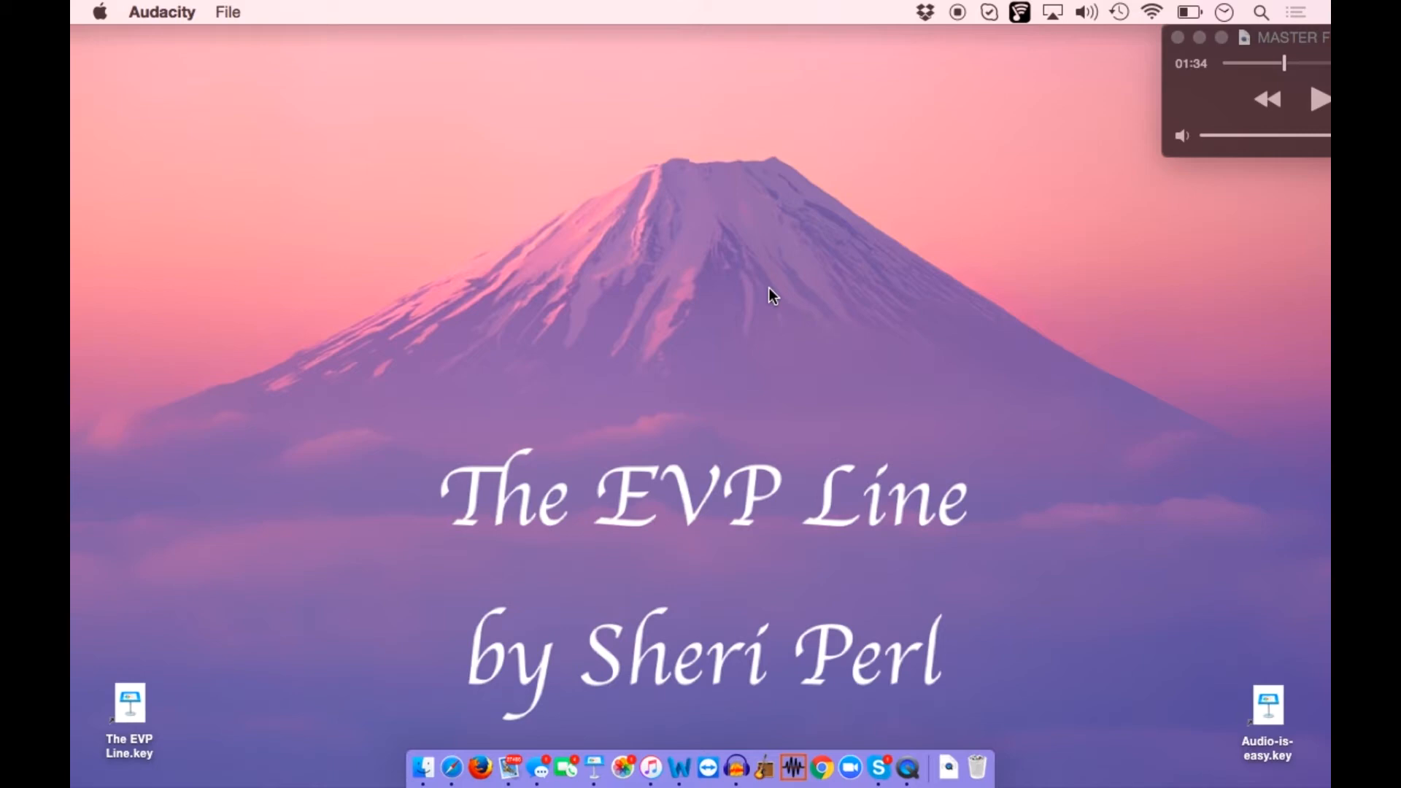
click(737, 770)
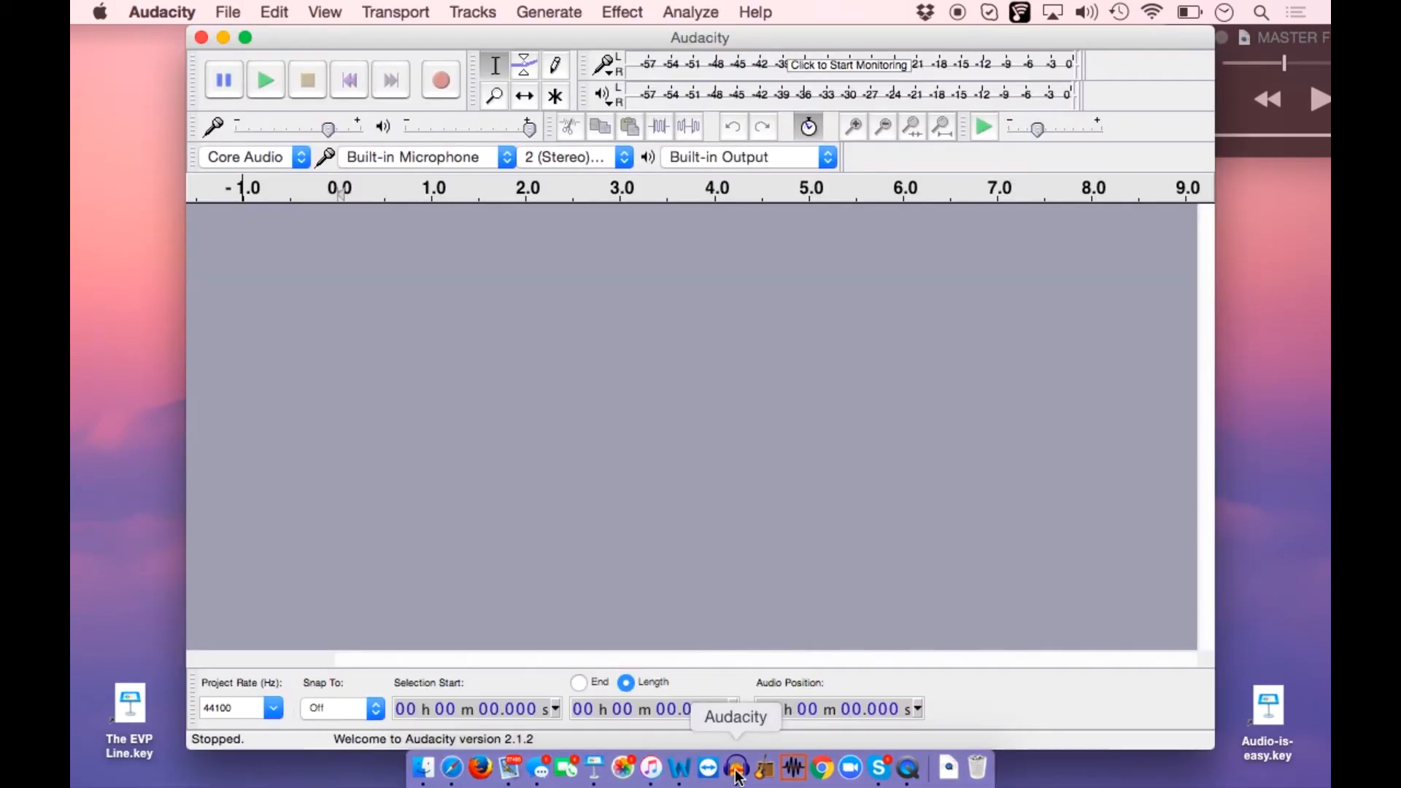
Search the EVP audio folder and import the MP3 named with the speaker's first name followed by "FOR VIDEO1" into the empty project
click(233, 13)
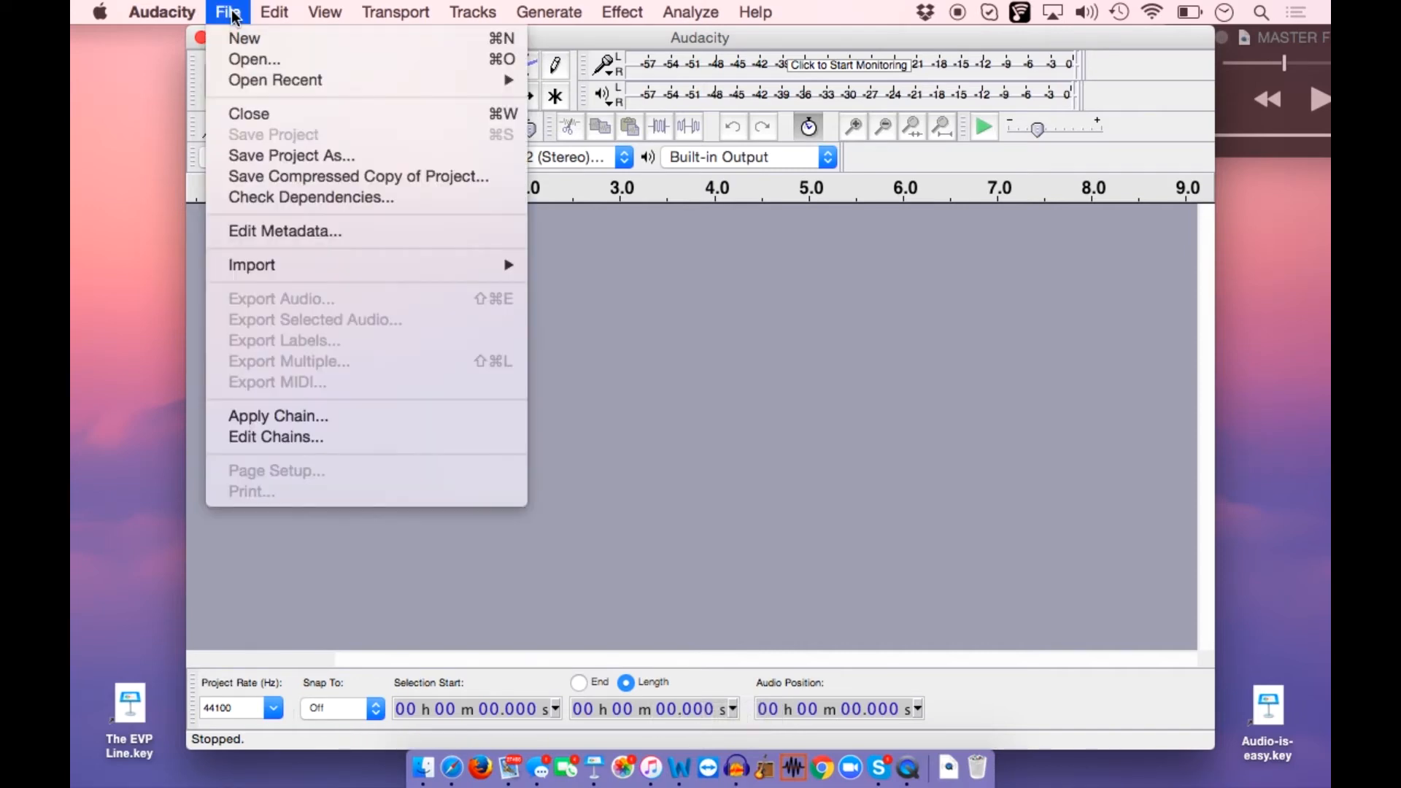
mouse_move(256, 264)
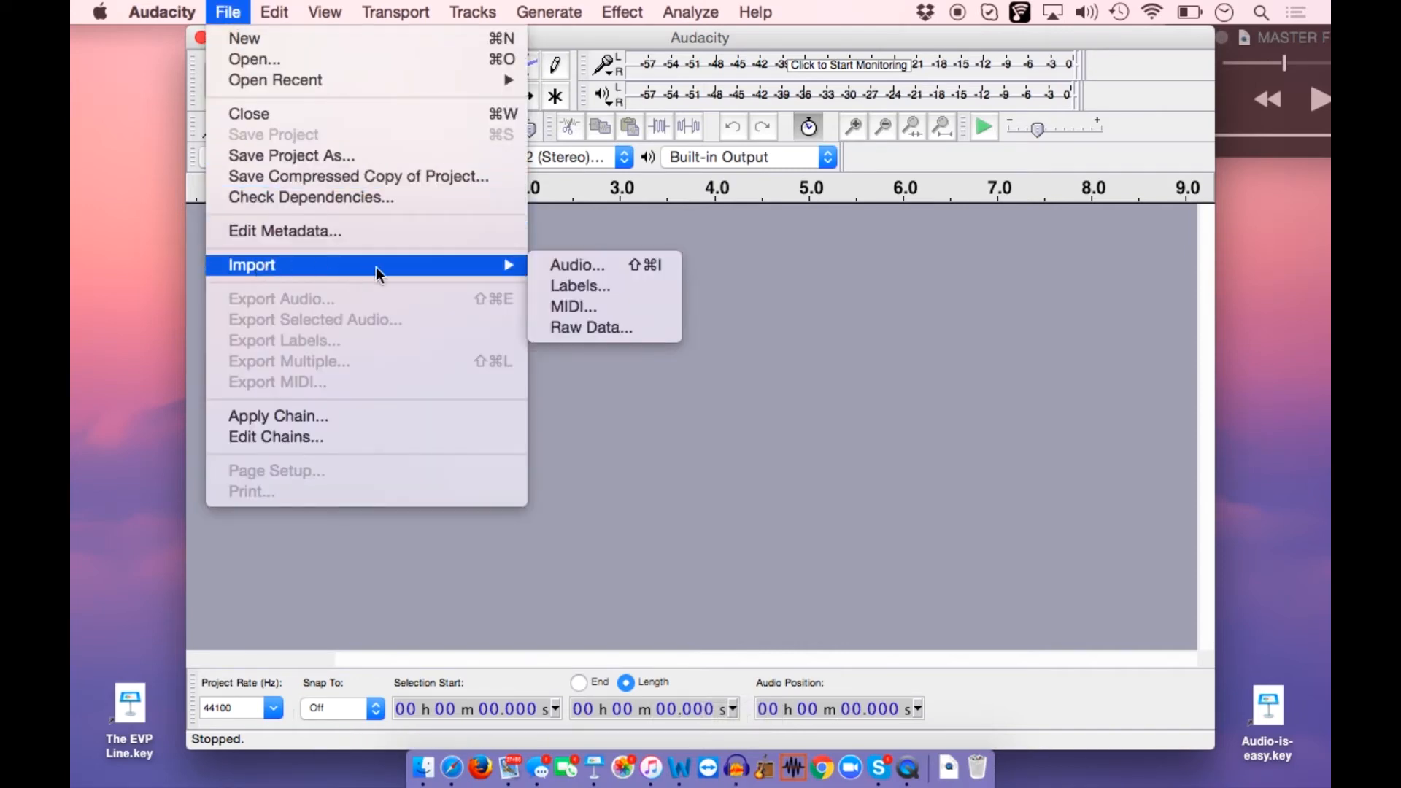
click(571, 271)
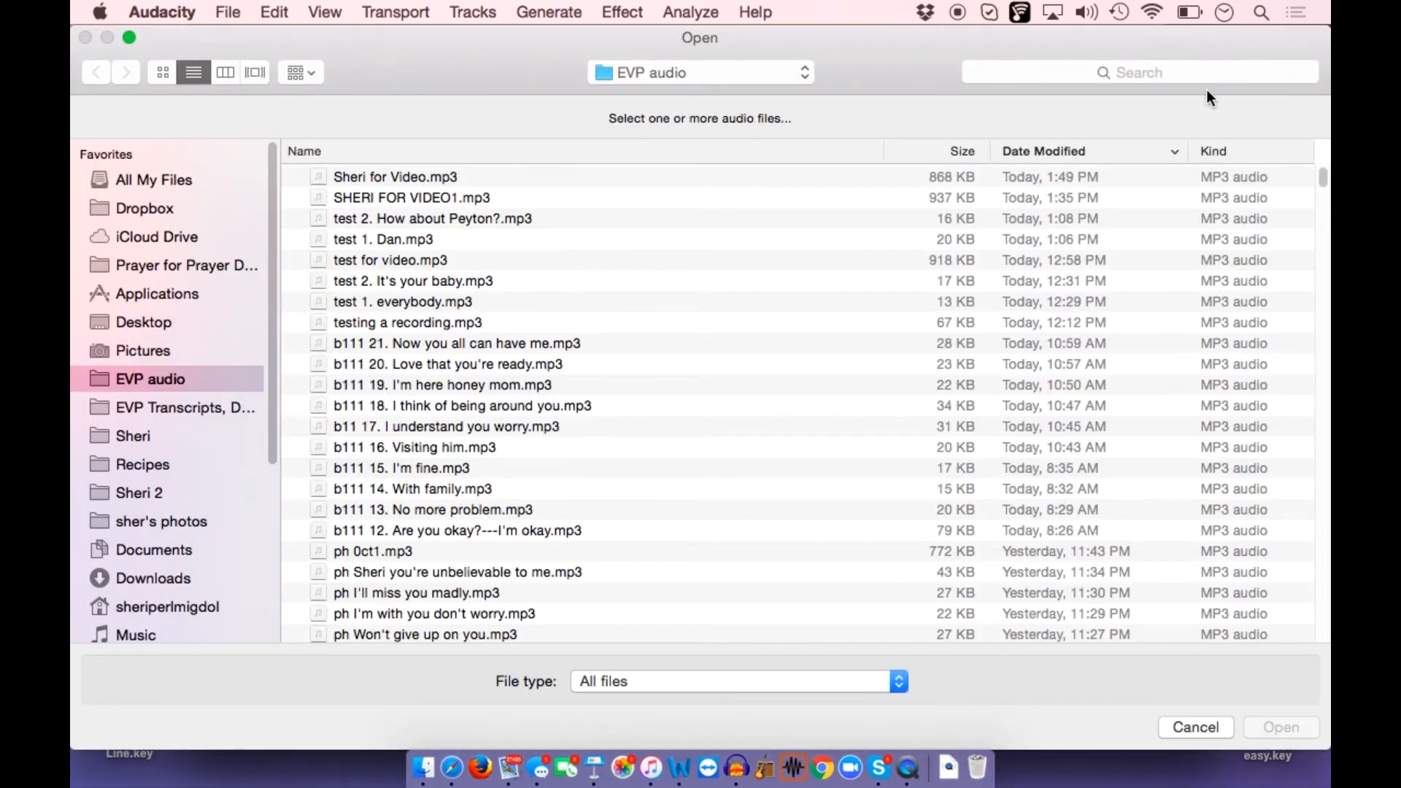
click(1049, 71)
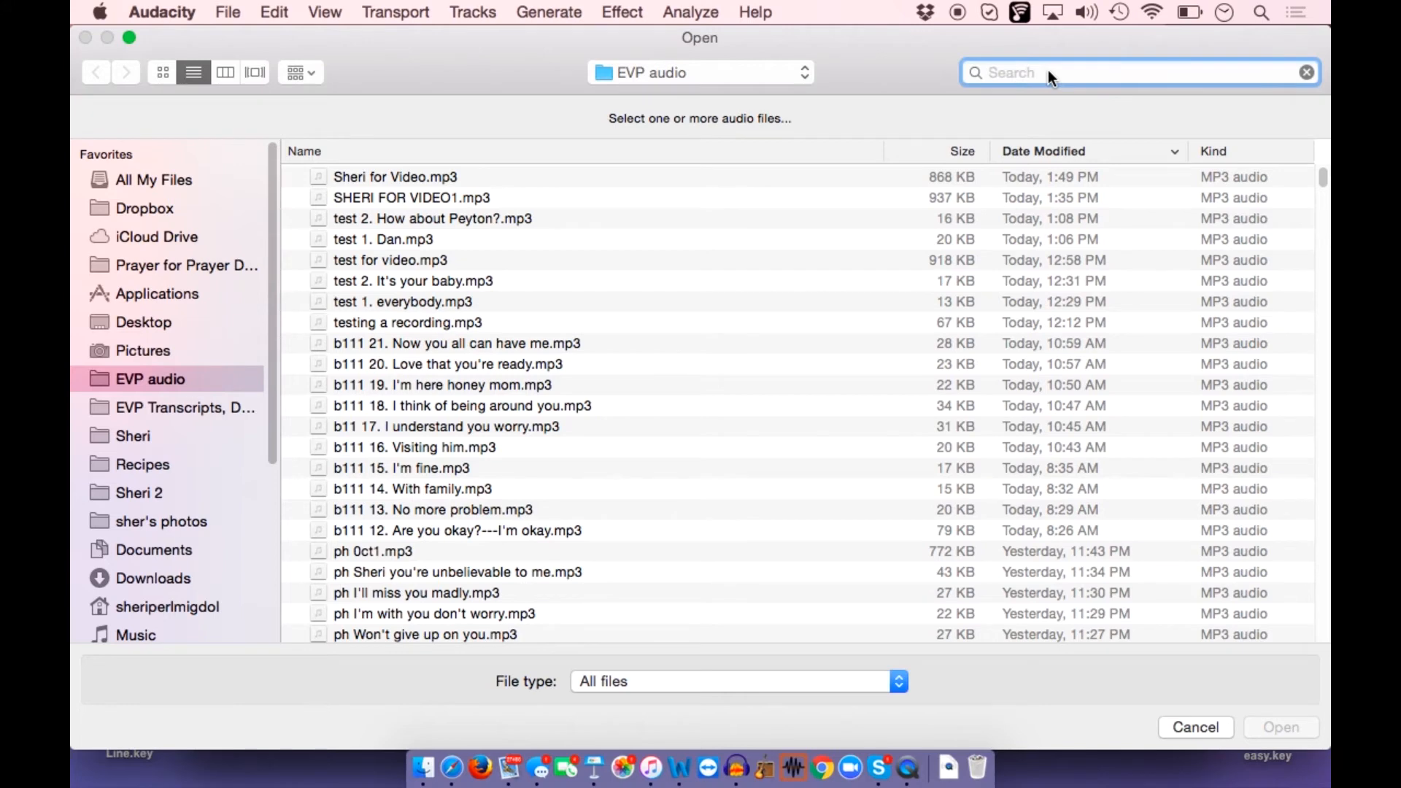
text(She)
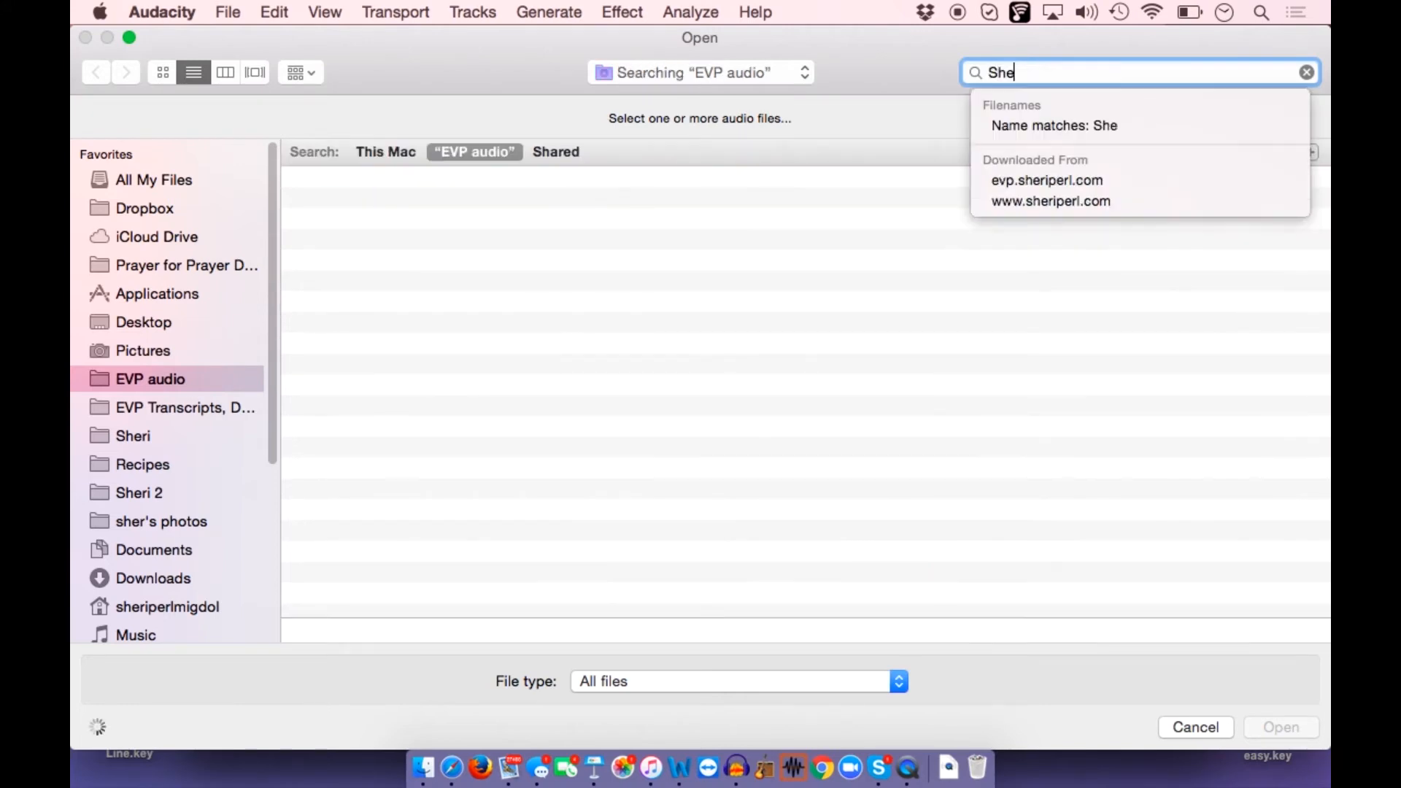
text(ri For)
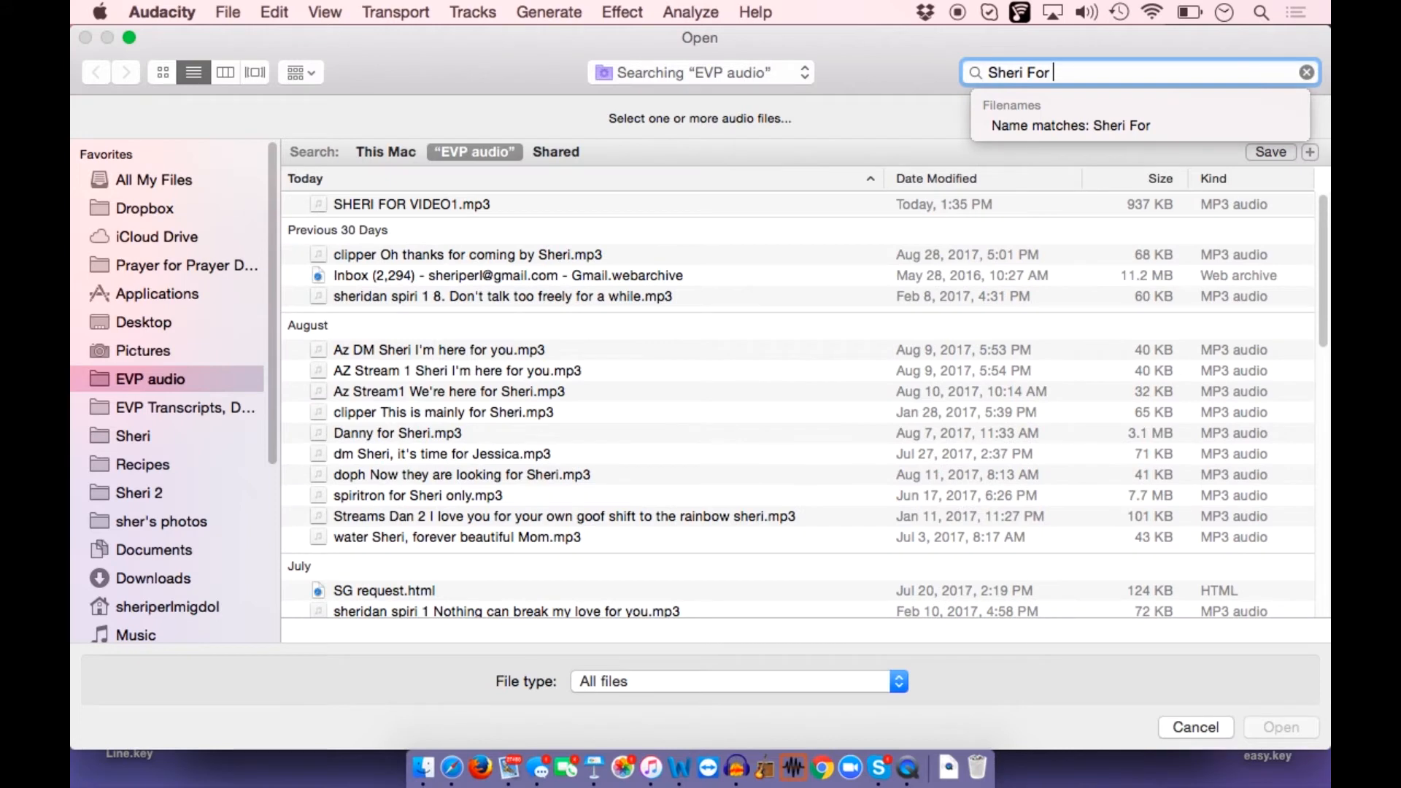
text( video)
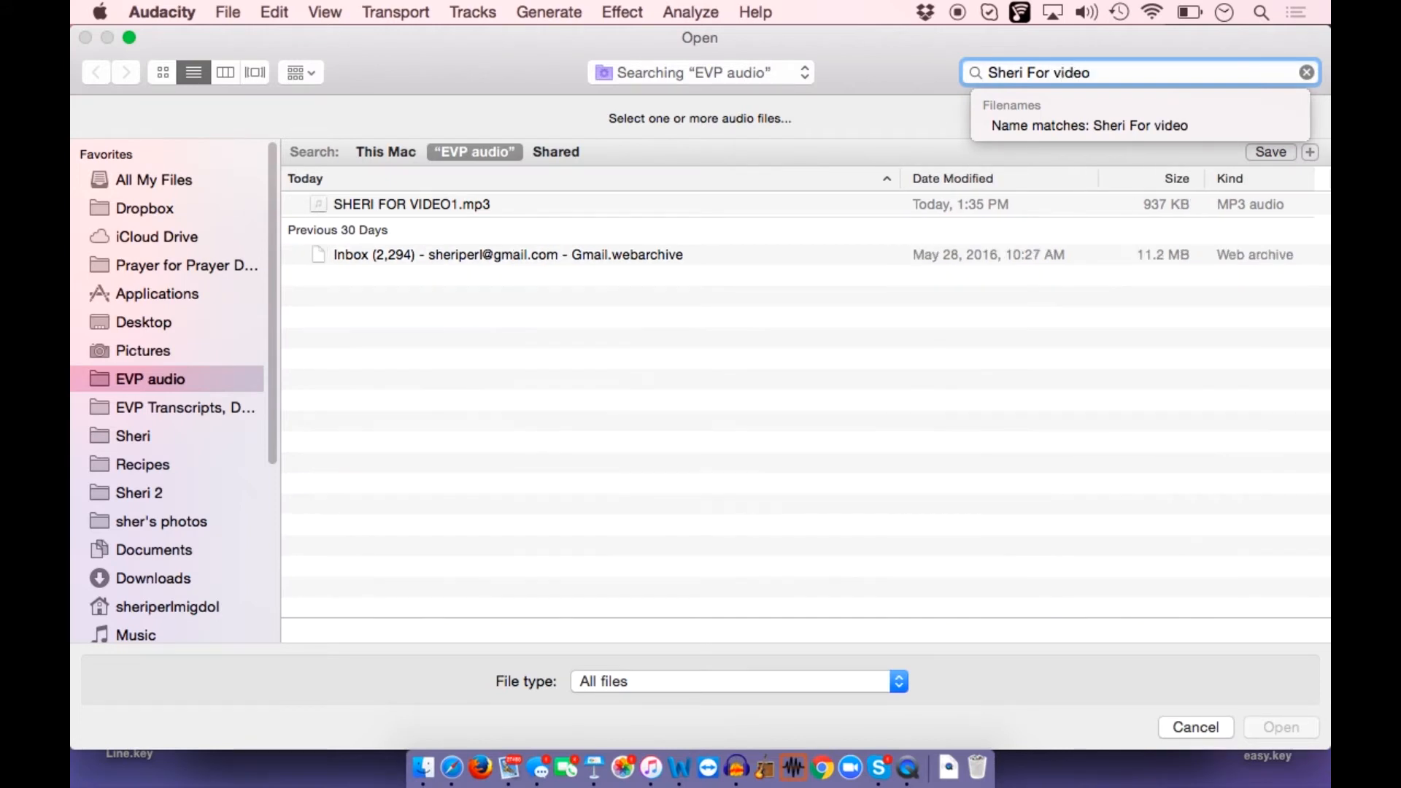
double_click(511, 207)
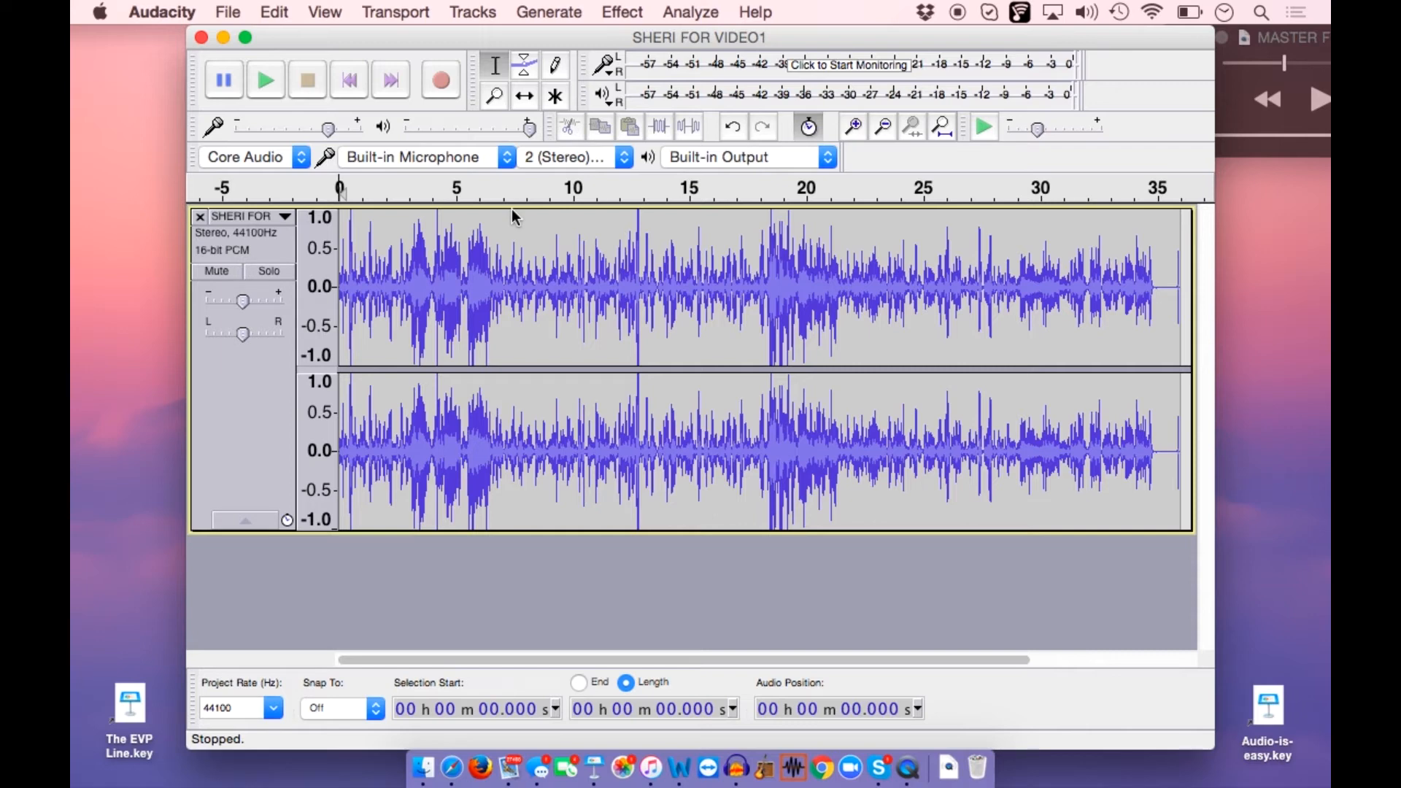
Examine the imported stereo waveform at several time scales, from the whole clip down to roughly its first nine seconds
click(851, 129)
click(851, 129)
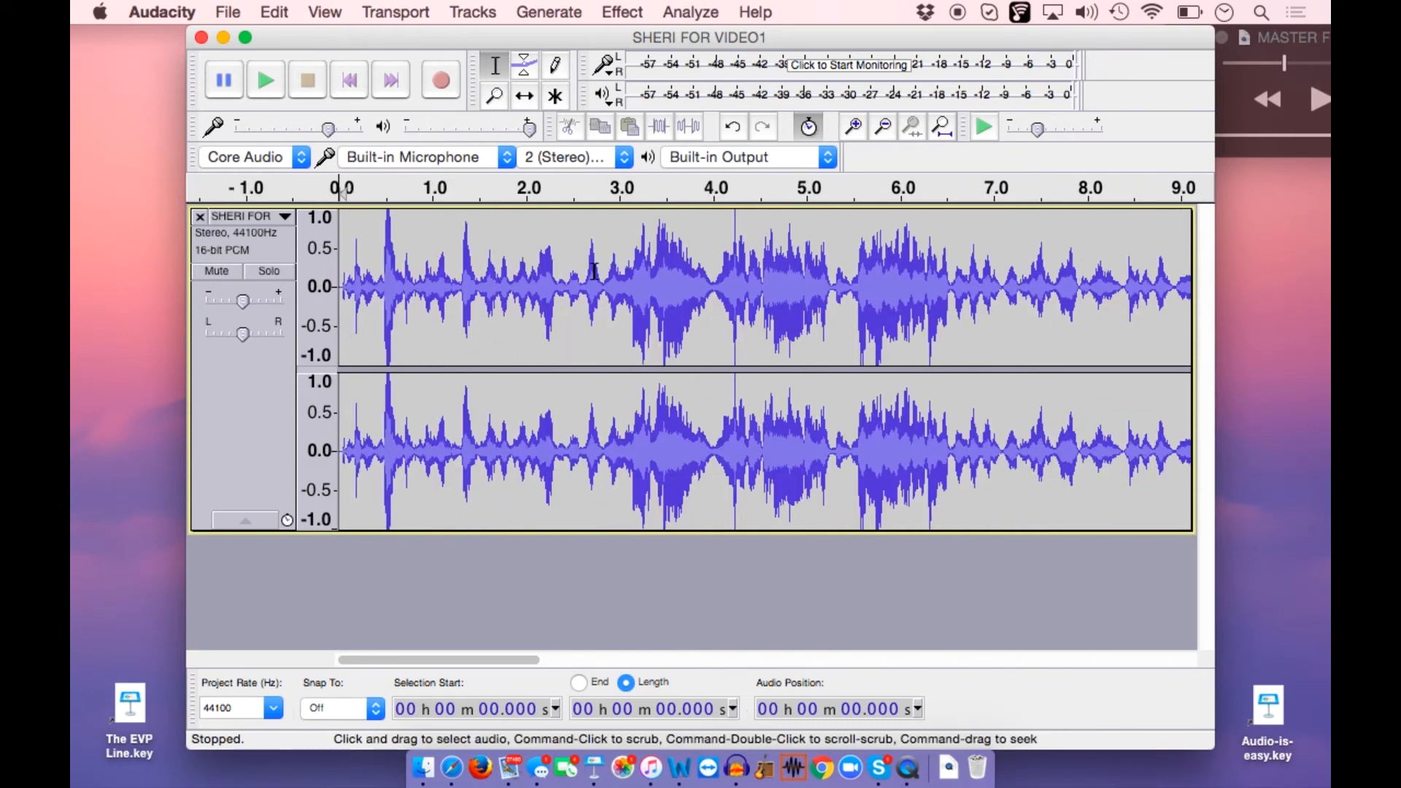
click(883, 128)
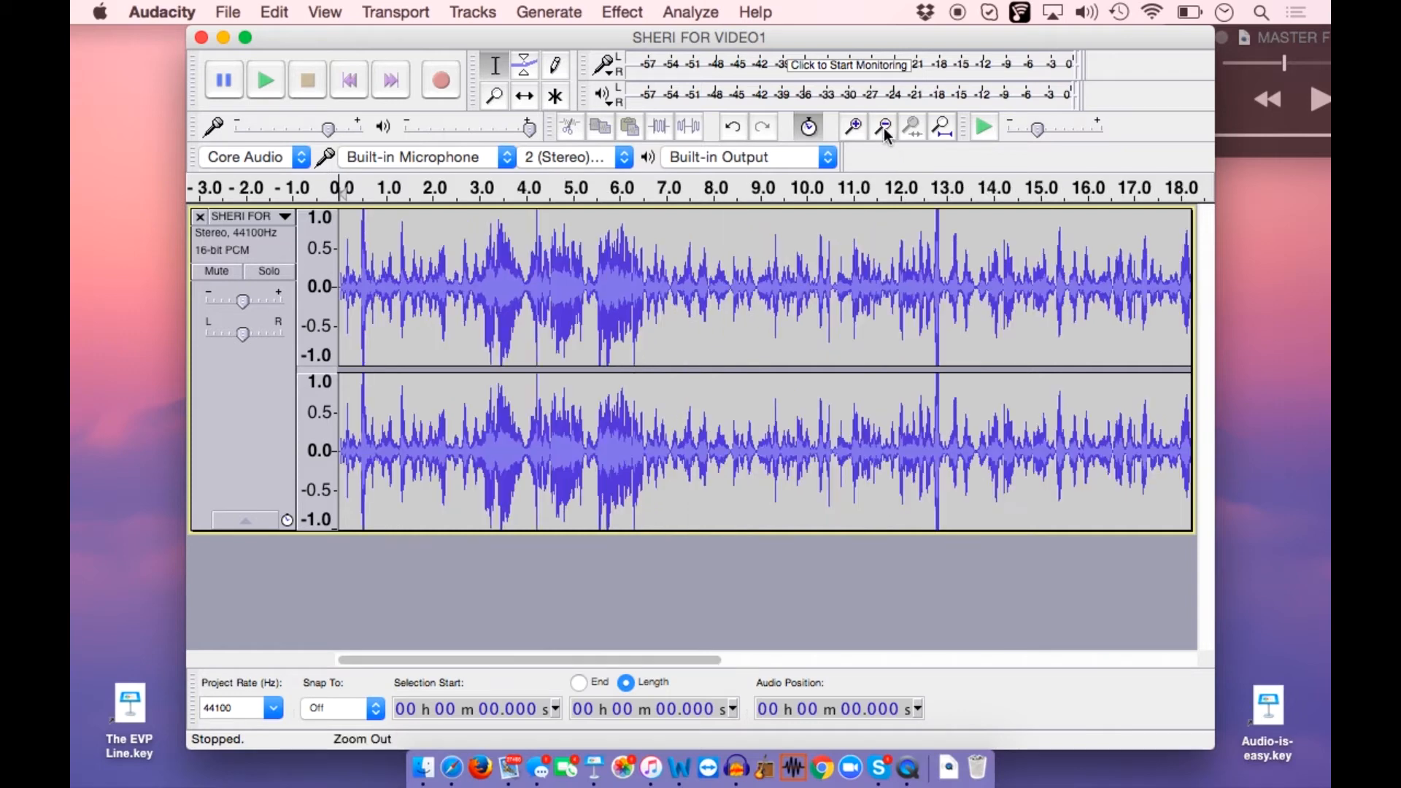
click(884, 128)
click(883, 129)
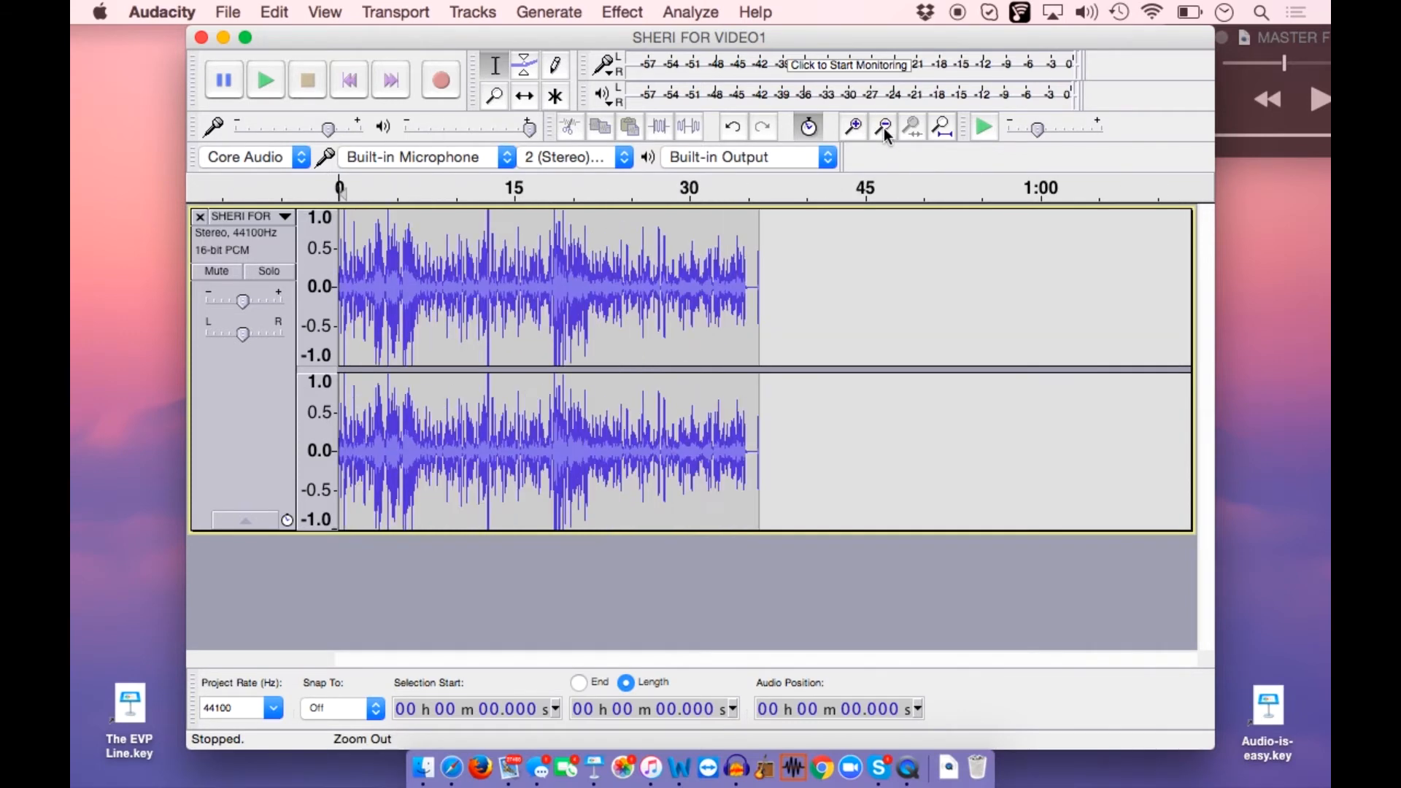
click(883, 128)
click(883, 128)
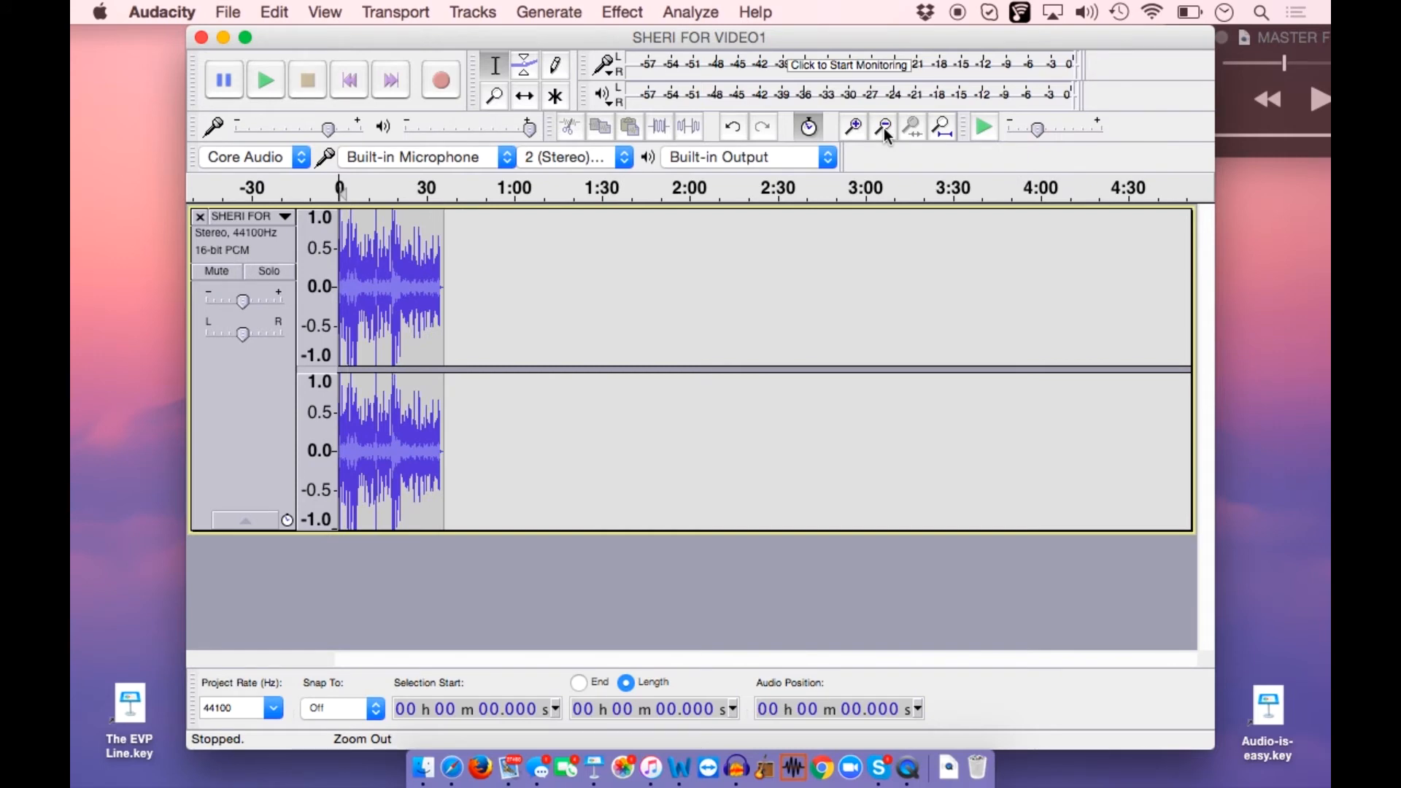
click(855, 129)
click(856, 128)
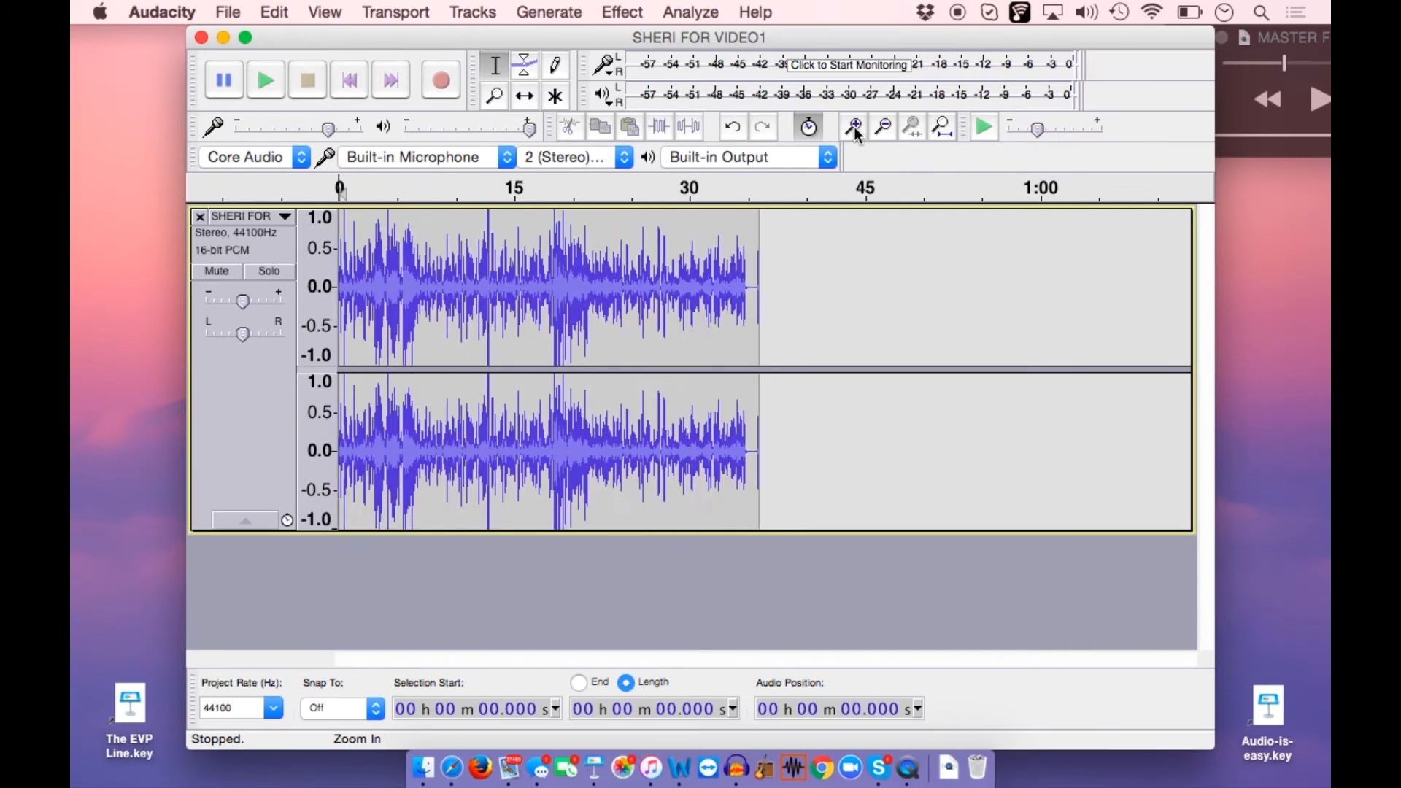
click(855, 129)
click(855, 129)
click(855, 129)
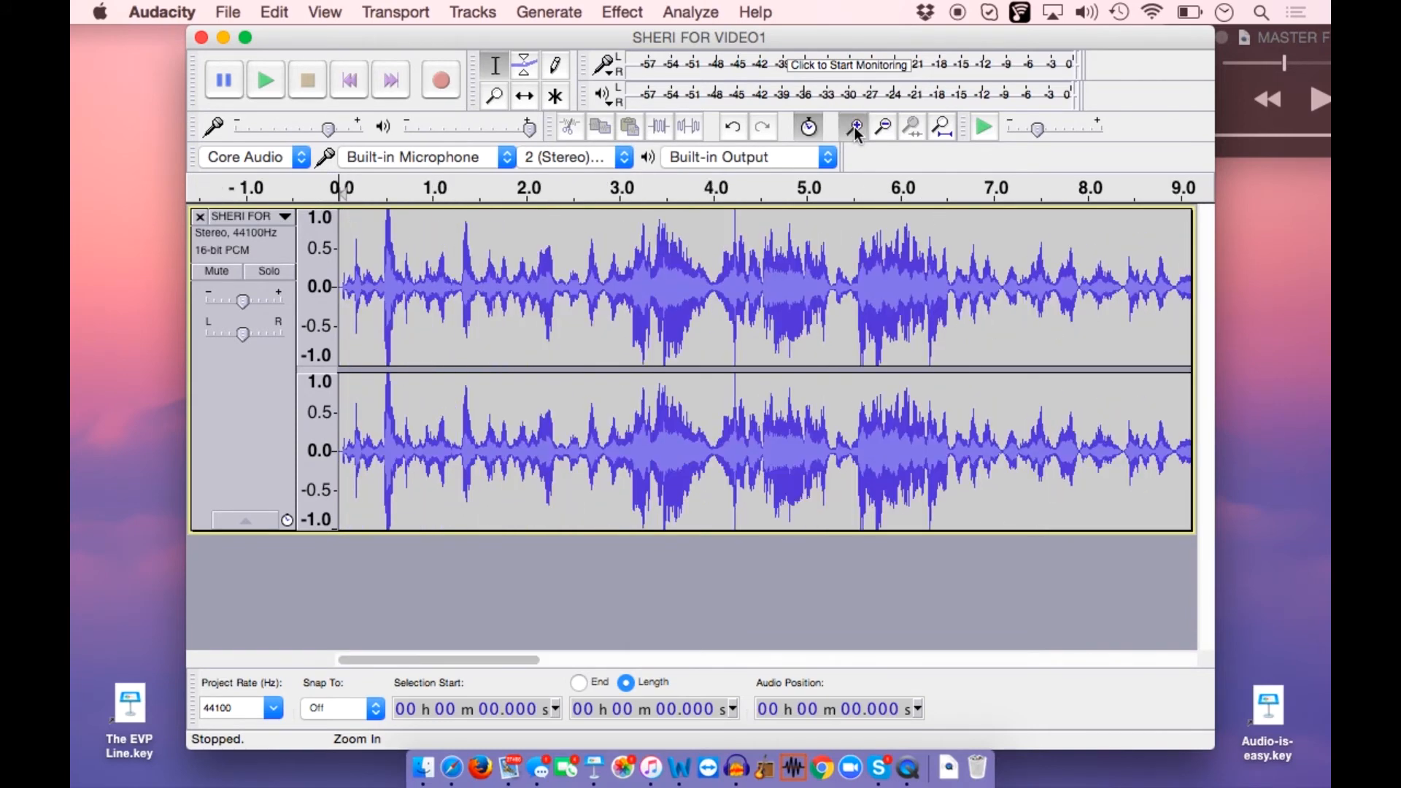
click(855, 129)
click(883, 129)
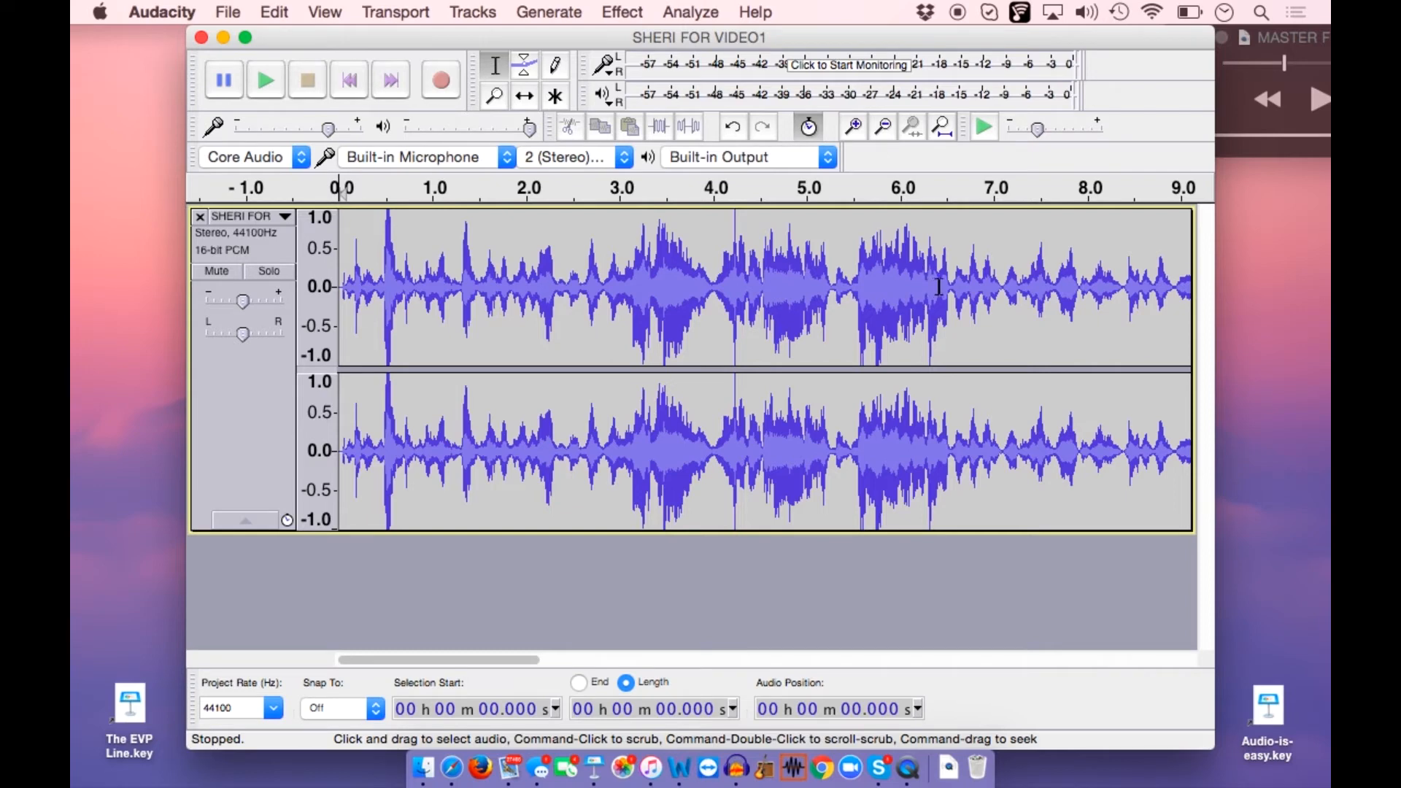
Select and listen to two passages of the track separately, about 1.2 to 2.6 s and about 2.7 to 6.6 s
click(578, 286)
drag(578, 287, 458, 301)
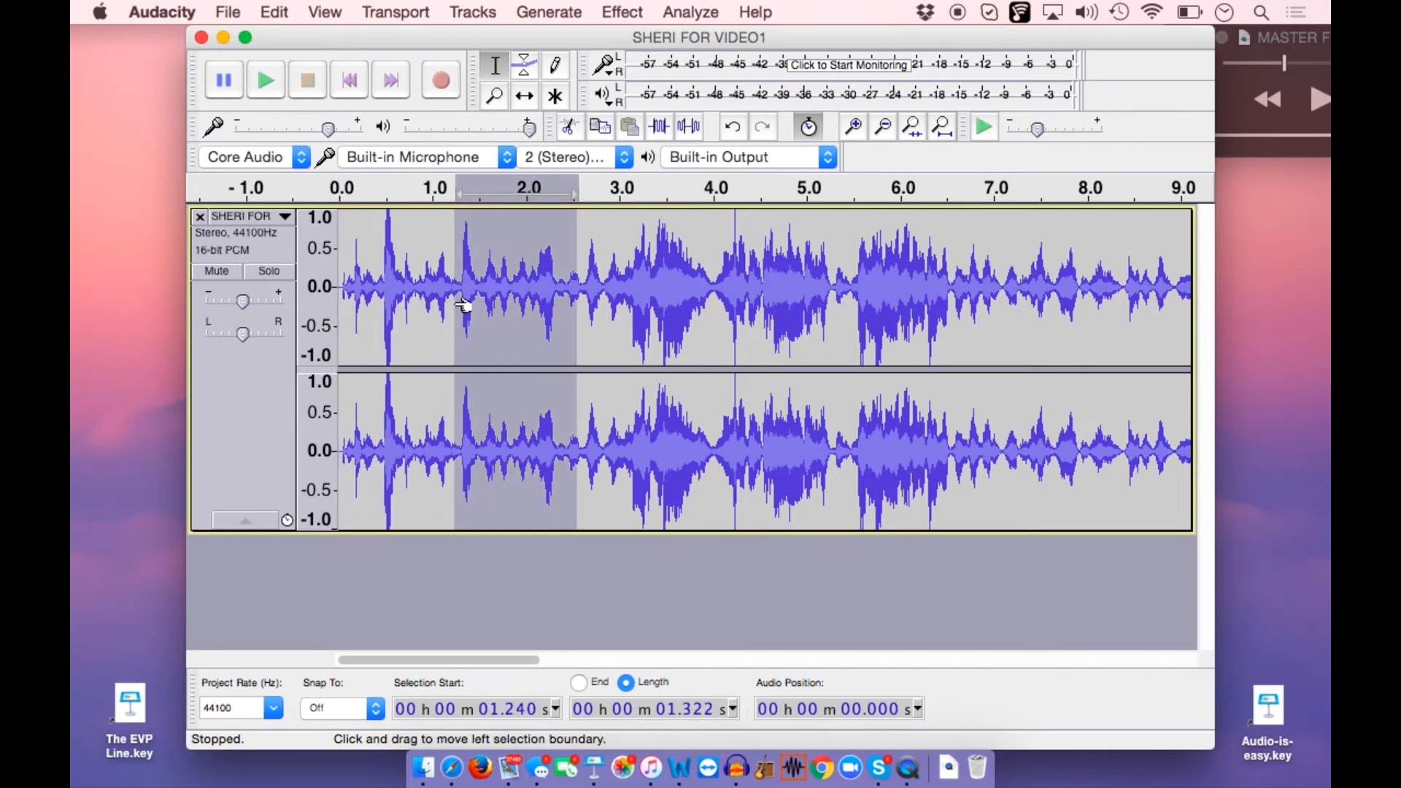
click(267, 83)
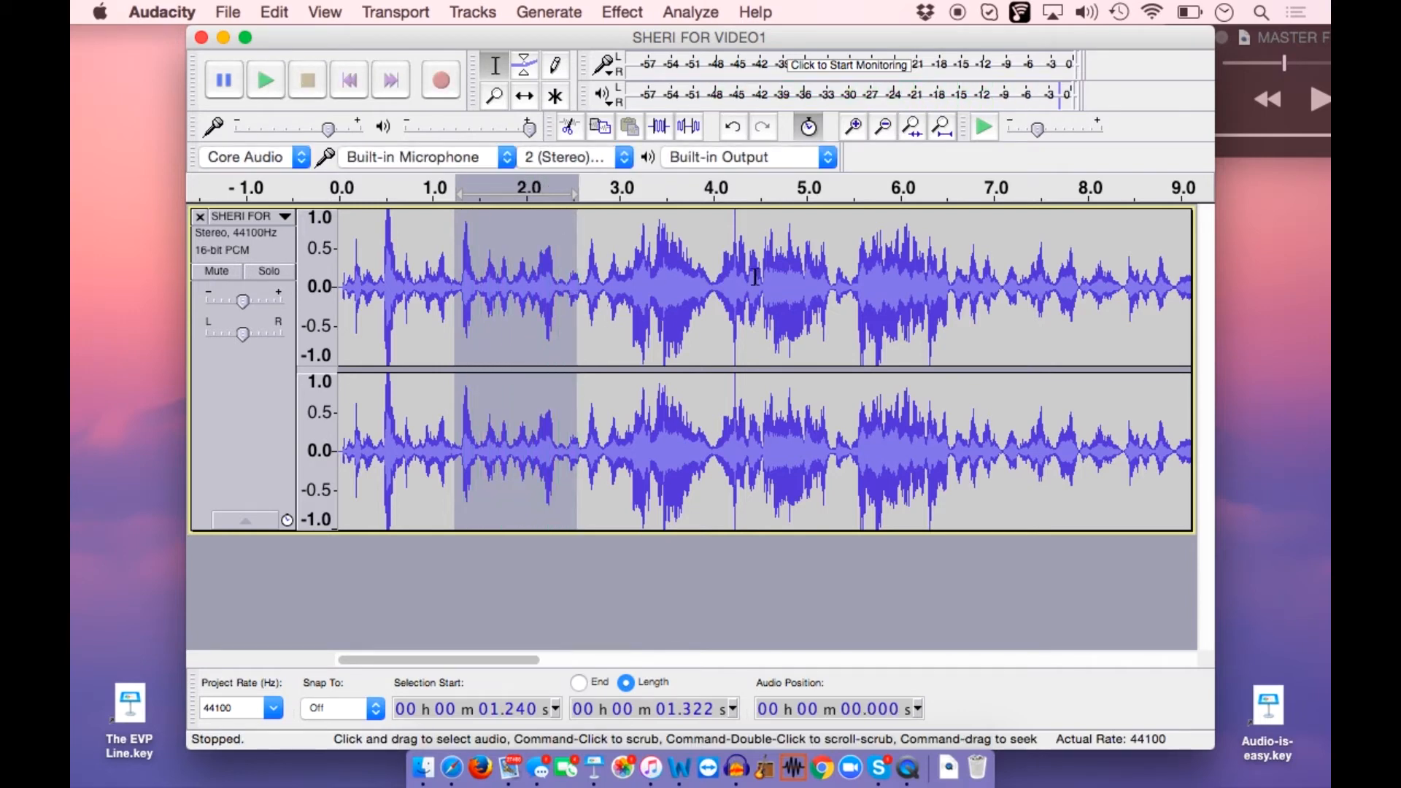
drag(956, 286, 597, 314)
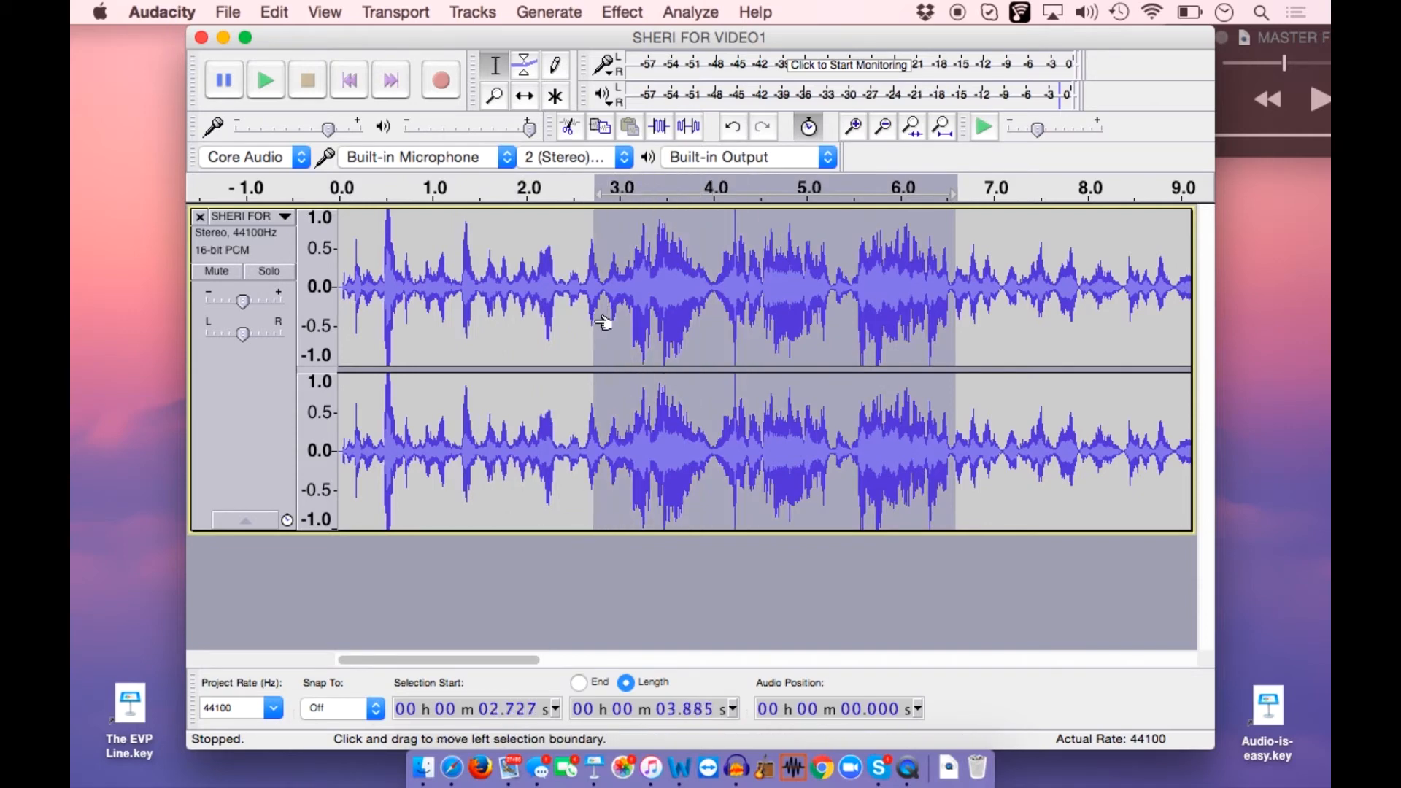
click(267, 80)
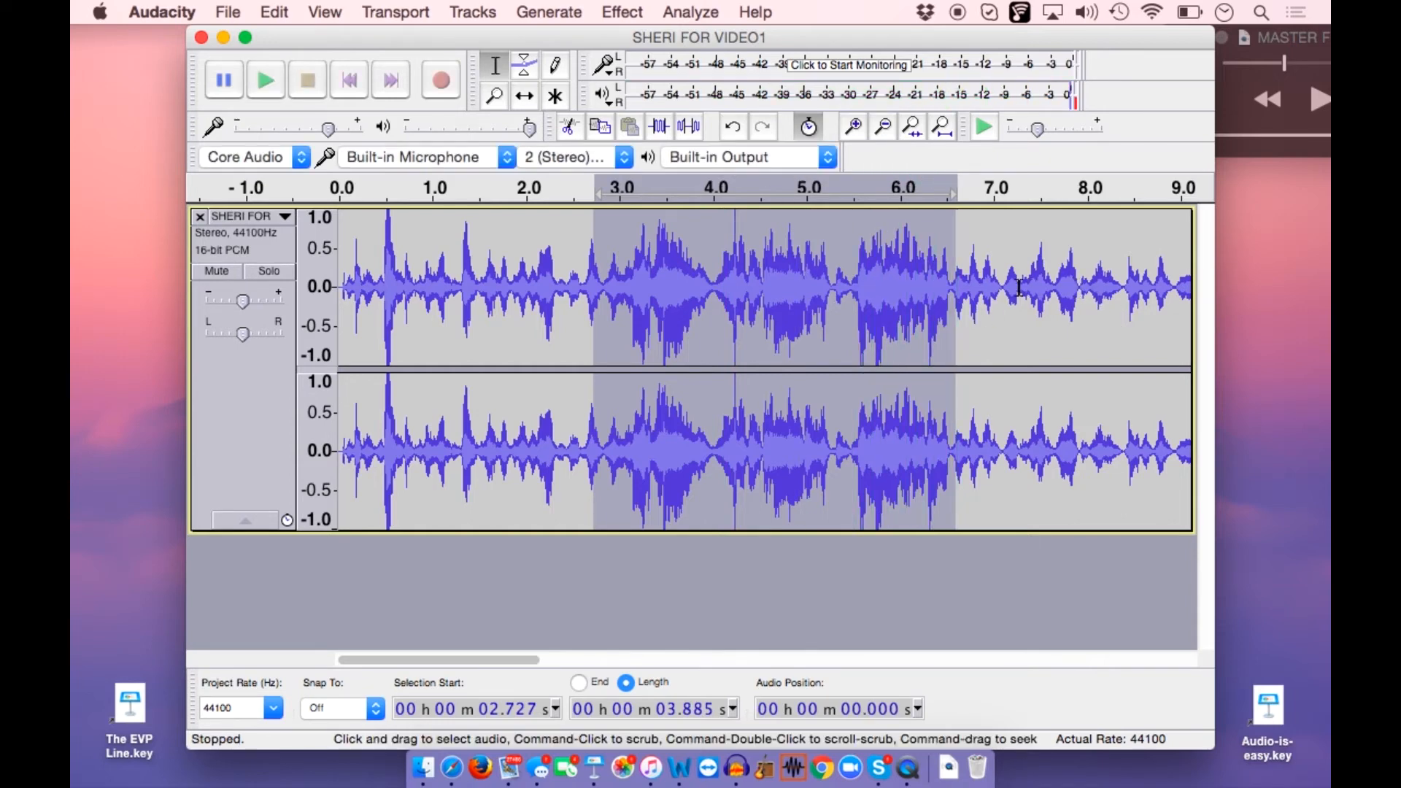
Listen to the passage from about 6.5 to 7.15 s, reselect it to end at about 7.4 s, and play it repeatedly
drag(1011, 289, 952, 315)
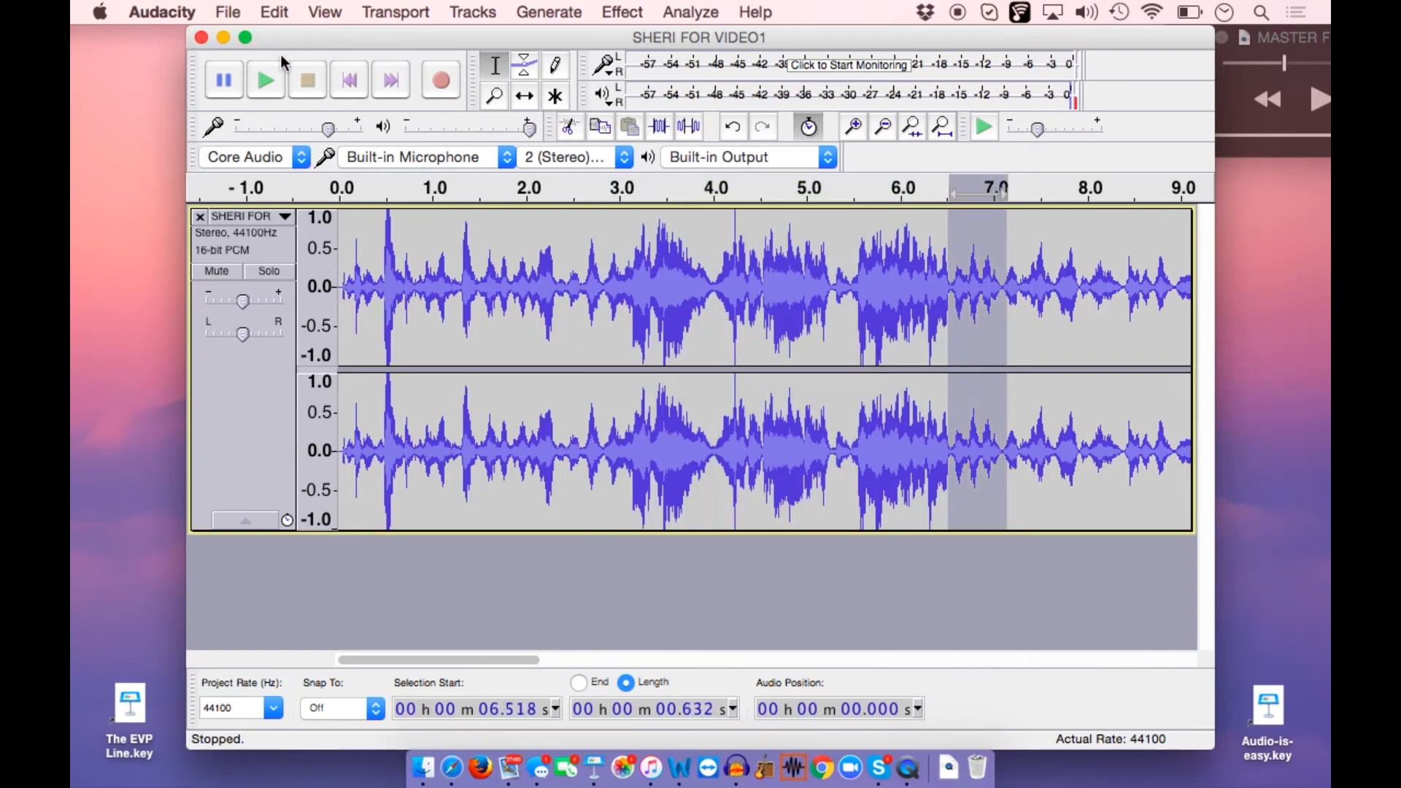
click(266, 73)
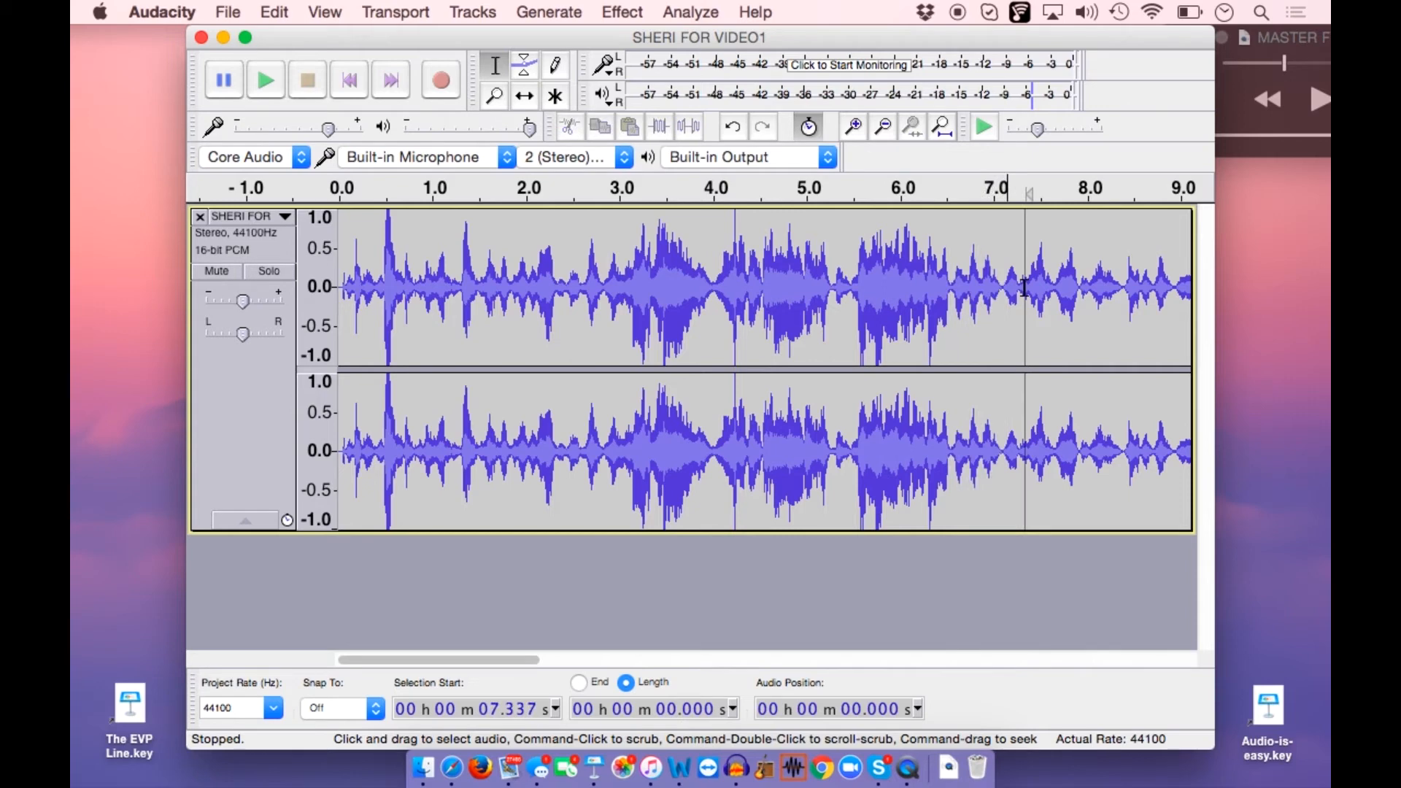
mouse_move(1025, 288)
mouse_down()
mouse_move(967, 310)
mouse_move(1039, 313)
mouse_move(1024, 314)
mouse_up()
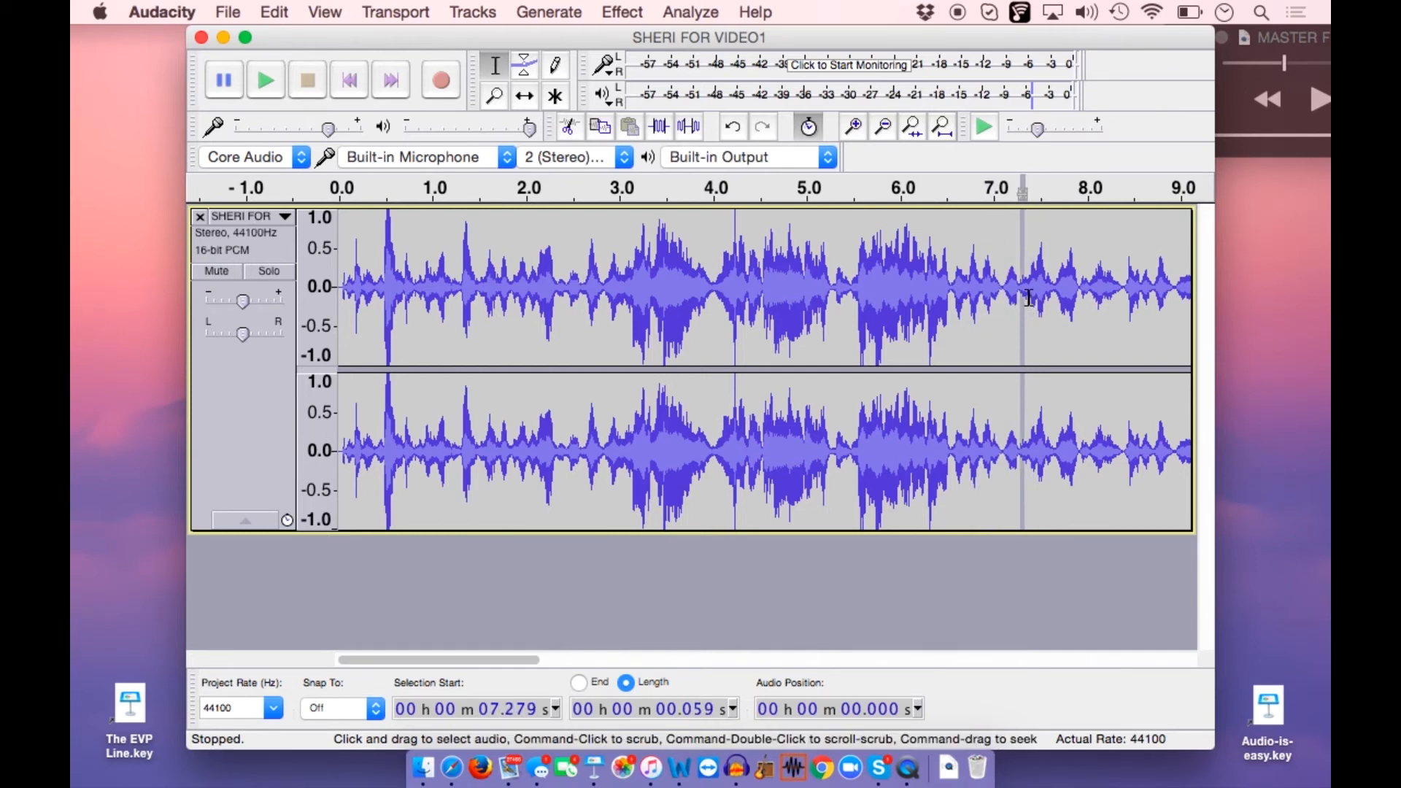
click(1032, 285)
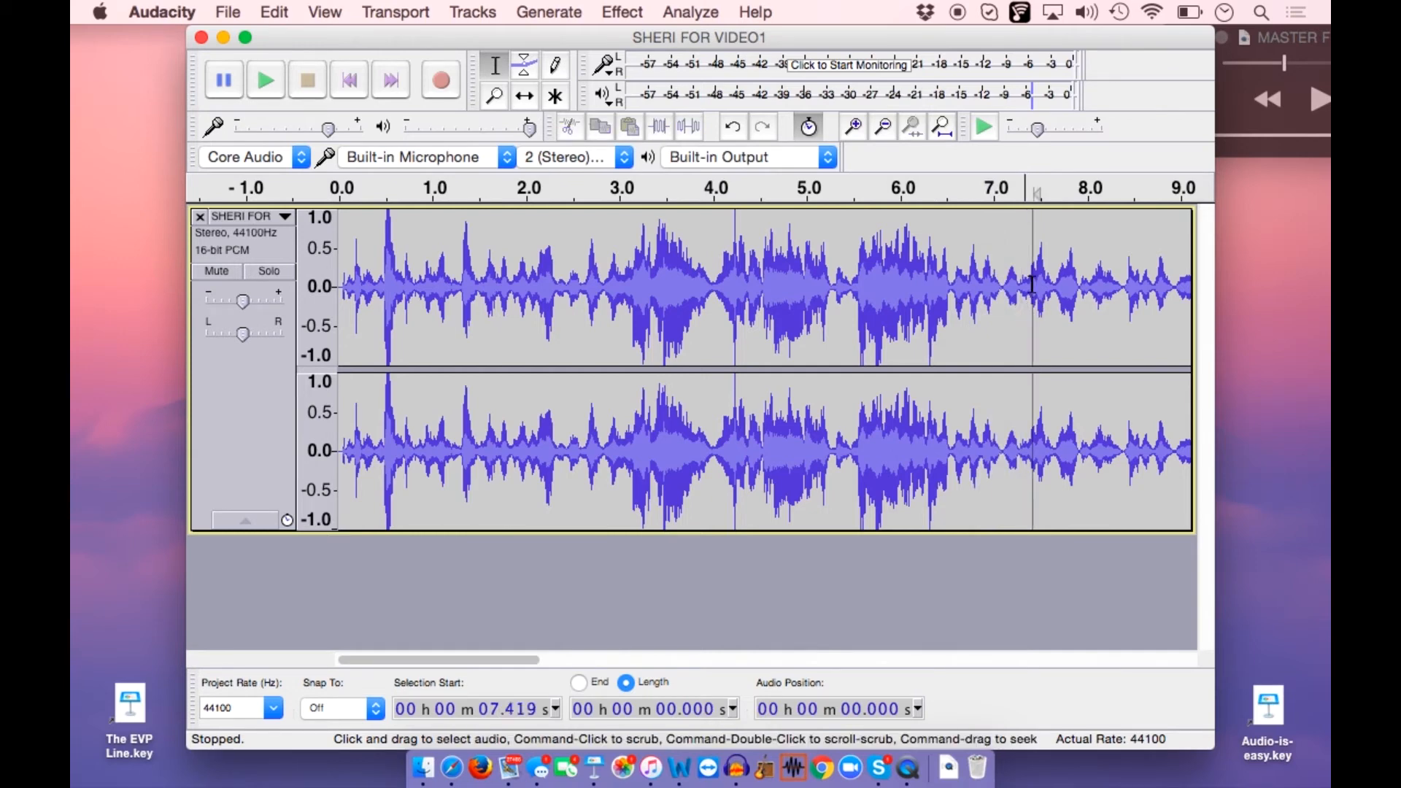
drag(1032, 283, 948, 299)
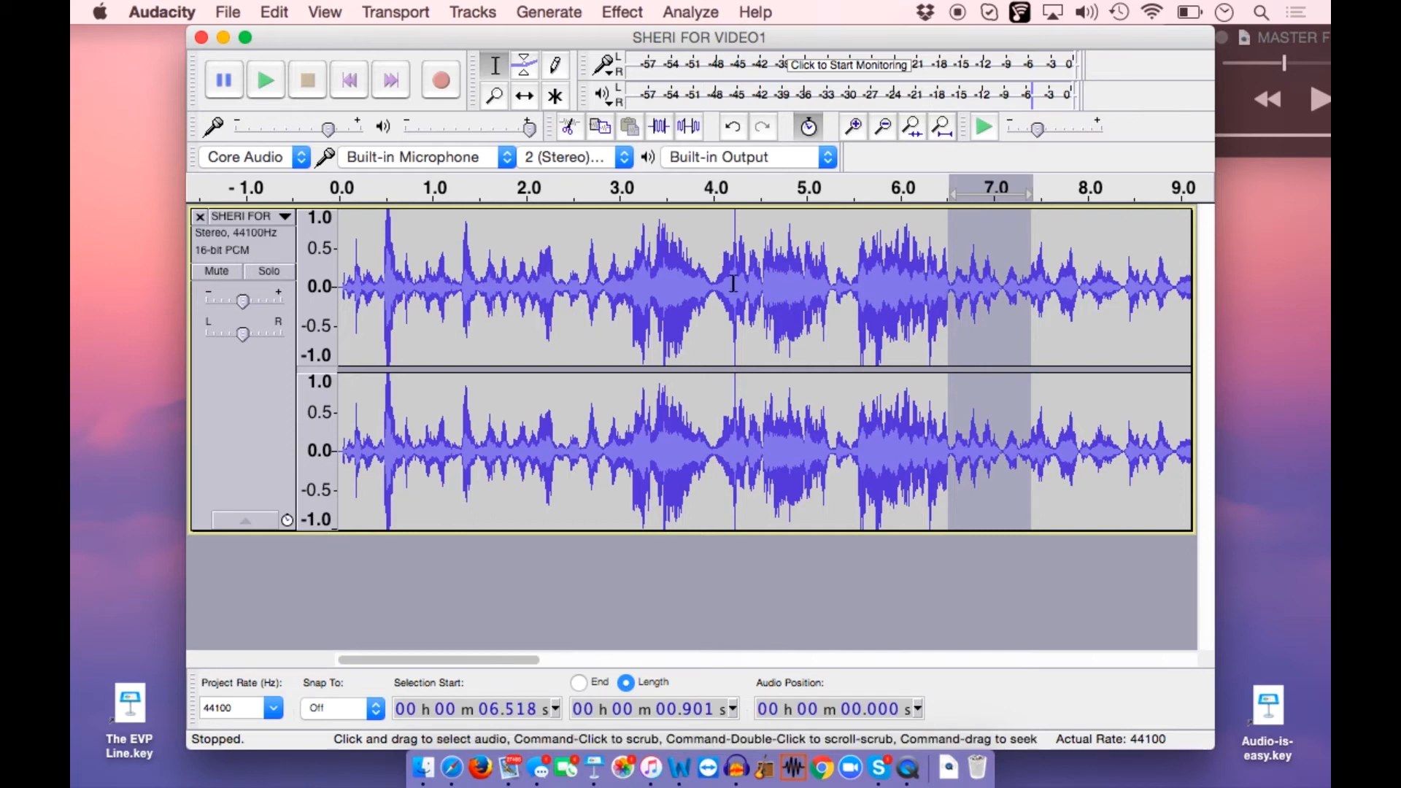
click(268, 79)
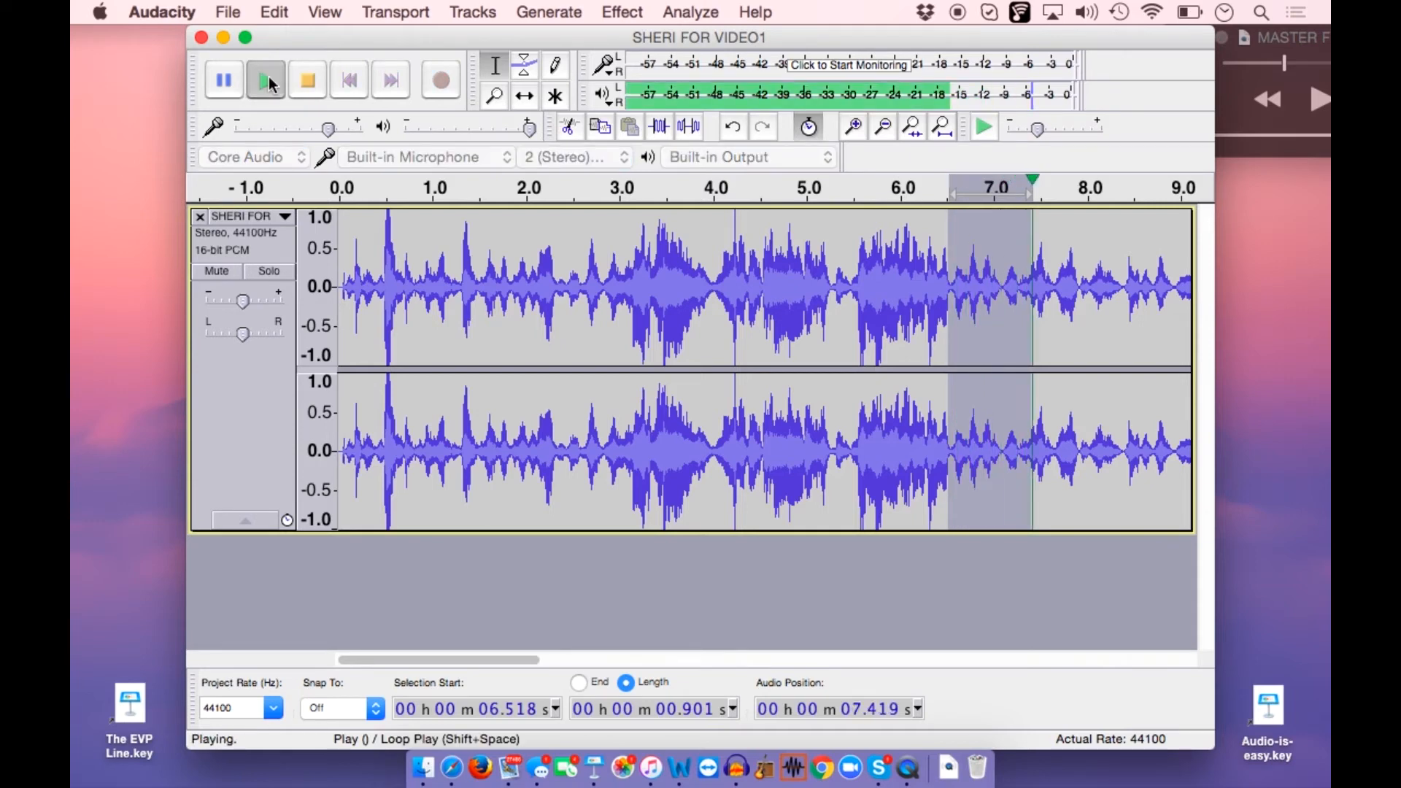
click(268, 78)
Select and play the overlapping passages from about 7.1 to 8.4 s and from about 8.1 to 9.2 s
click(1003, 284)
drag(1003, 285, 1124, 287)
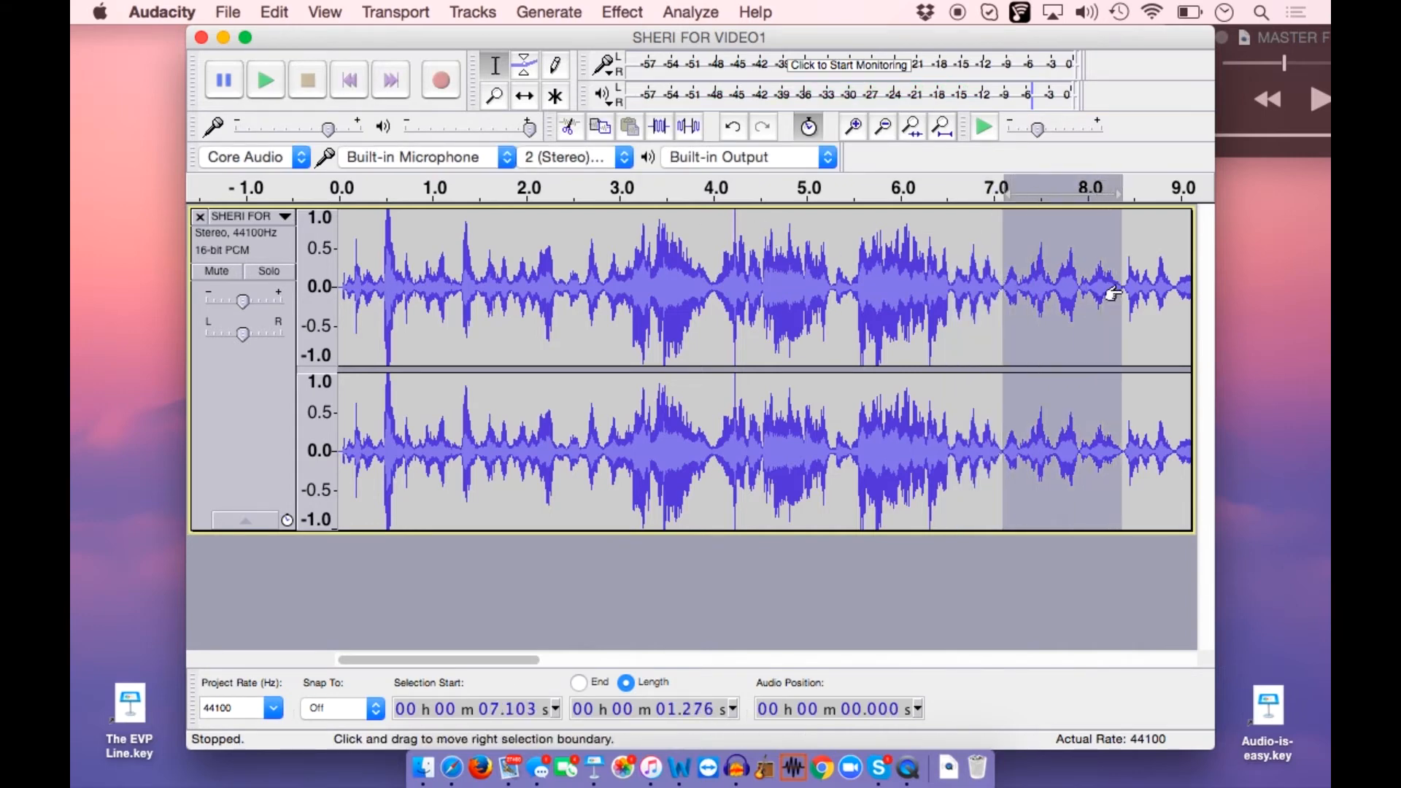
click(261, 84)
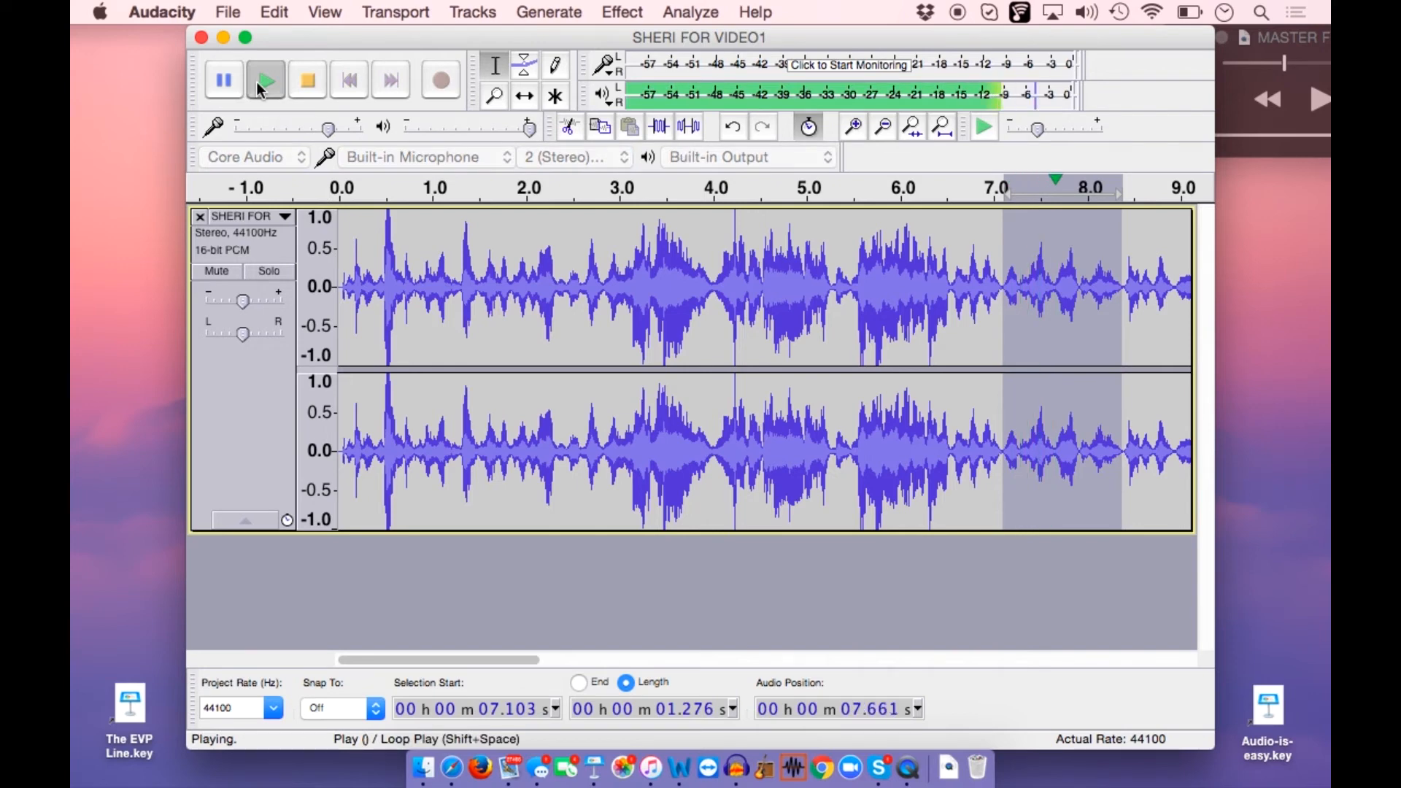
drag(1102, 288, 1214, 298)
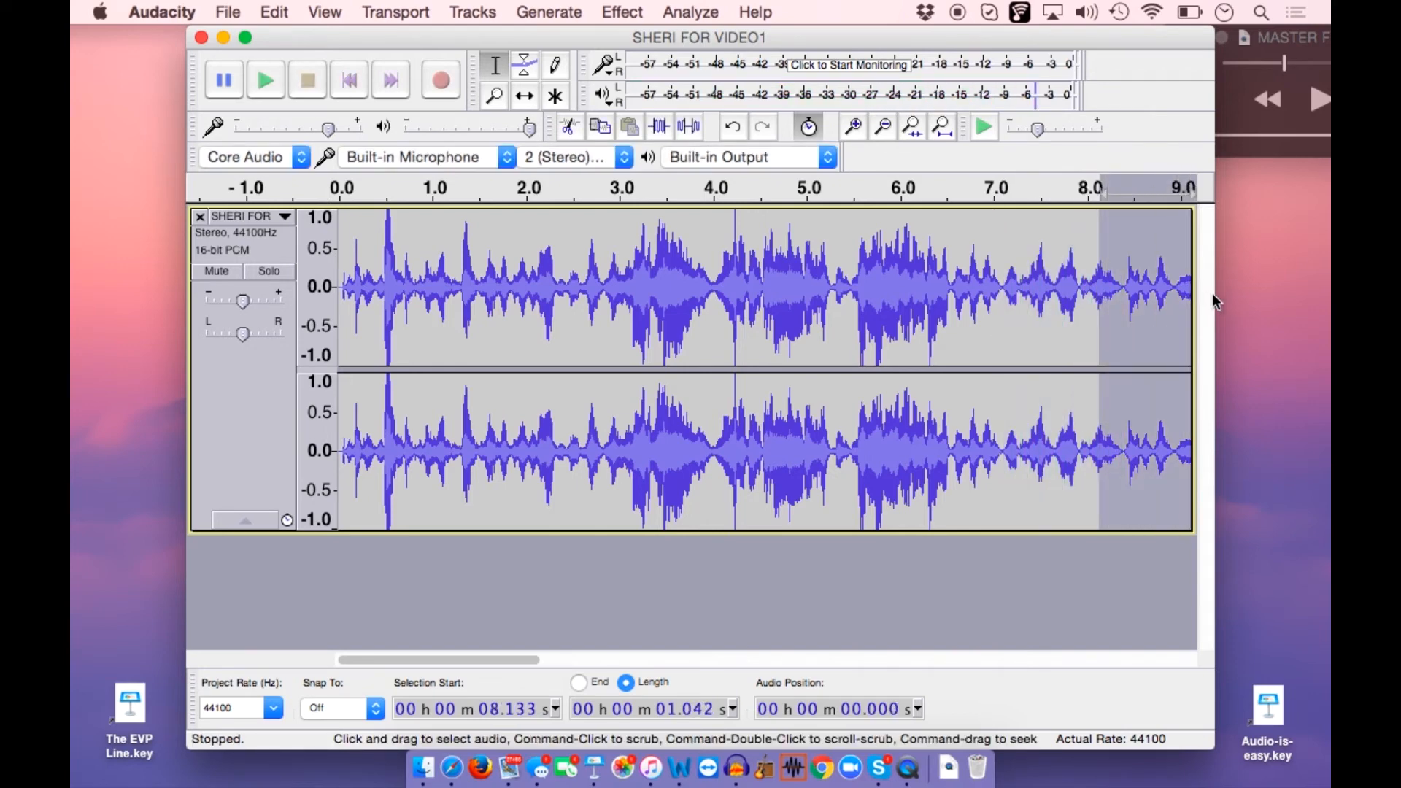
click(270, 81)
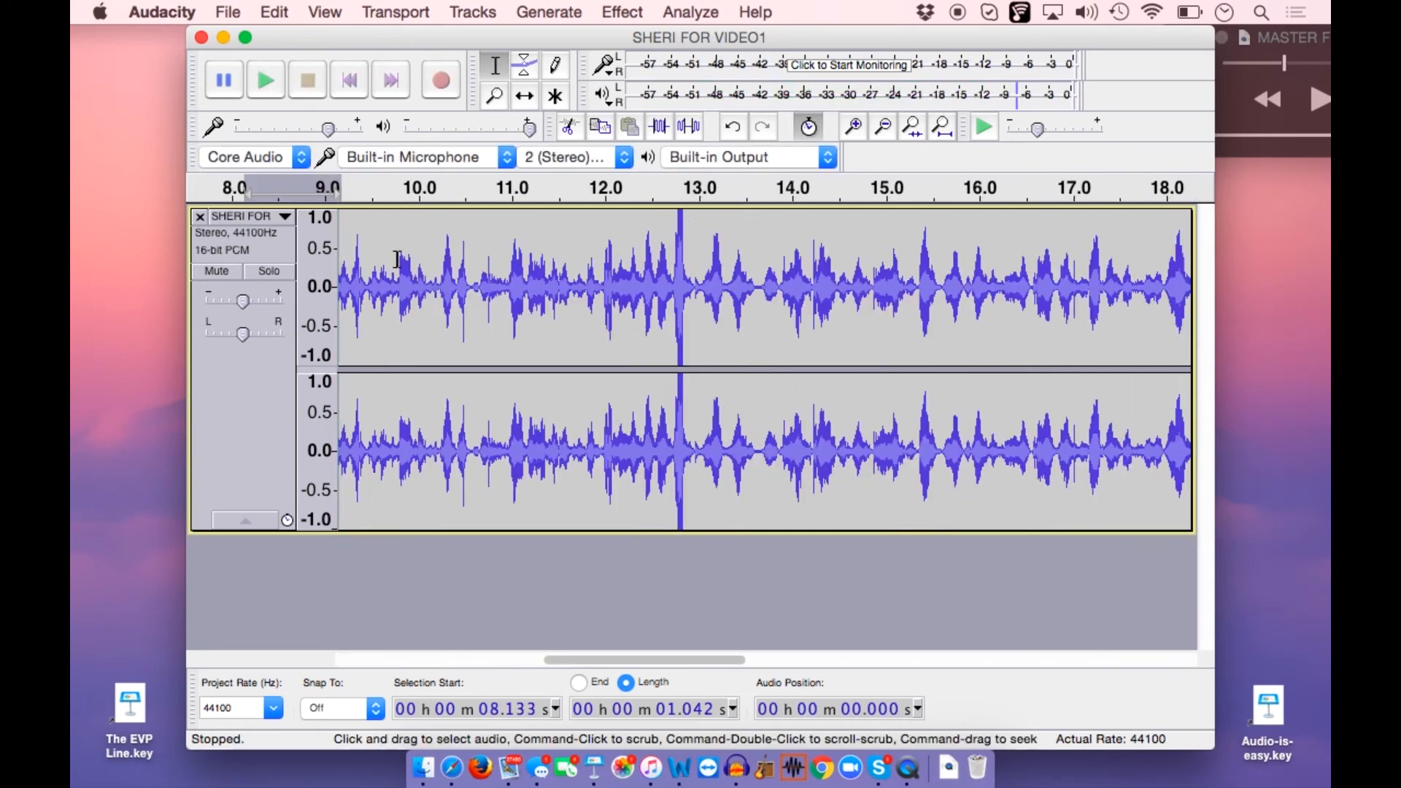
Select and play the overlapping passages from about 9.15 to 9.9 s and from about 9.8 to 11.2 s
drag(407, 286, 341, 286)
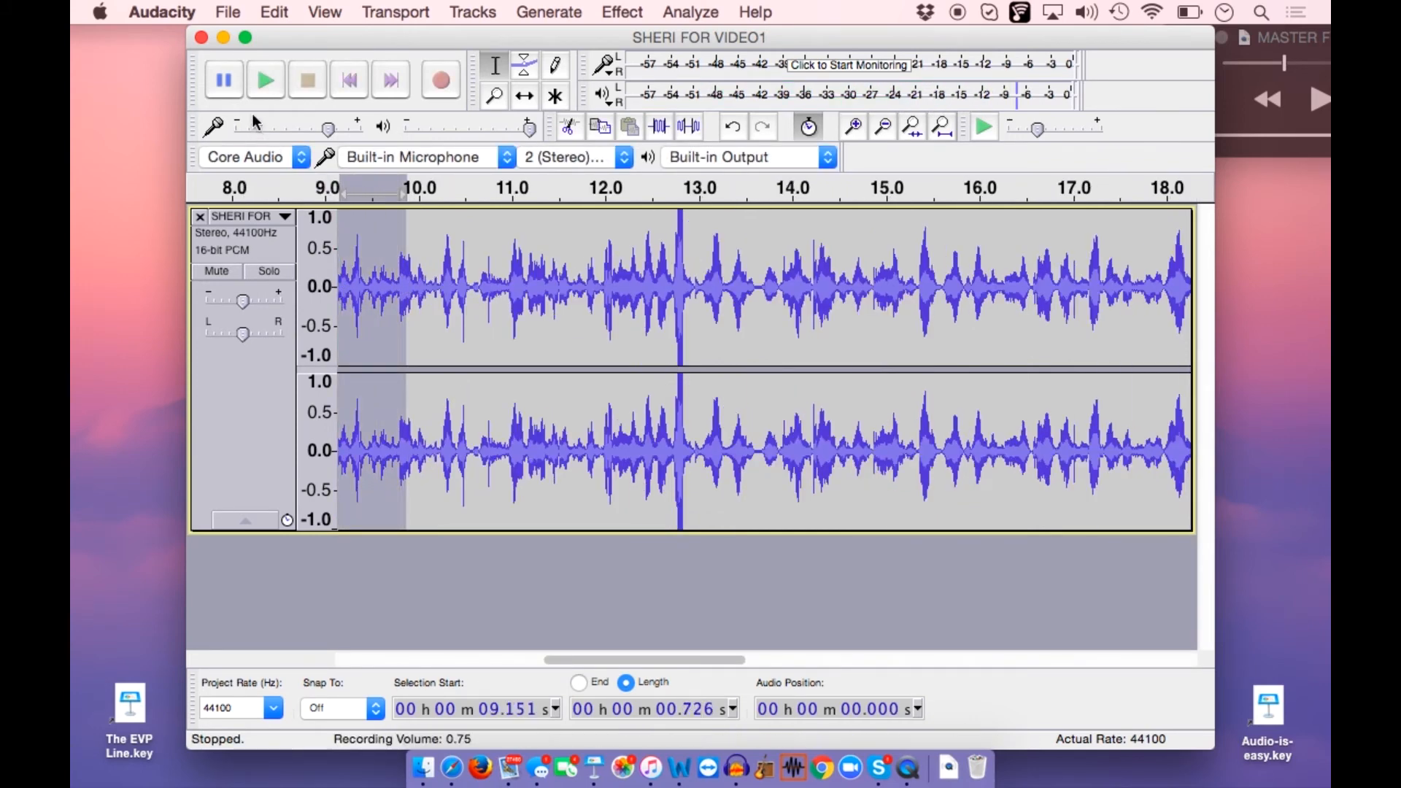
click(262, 84)
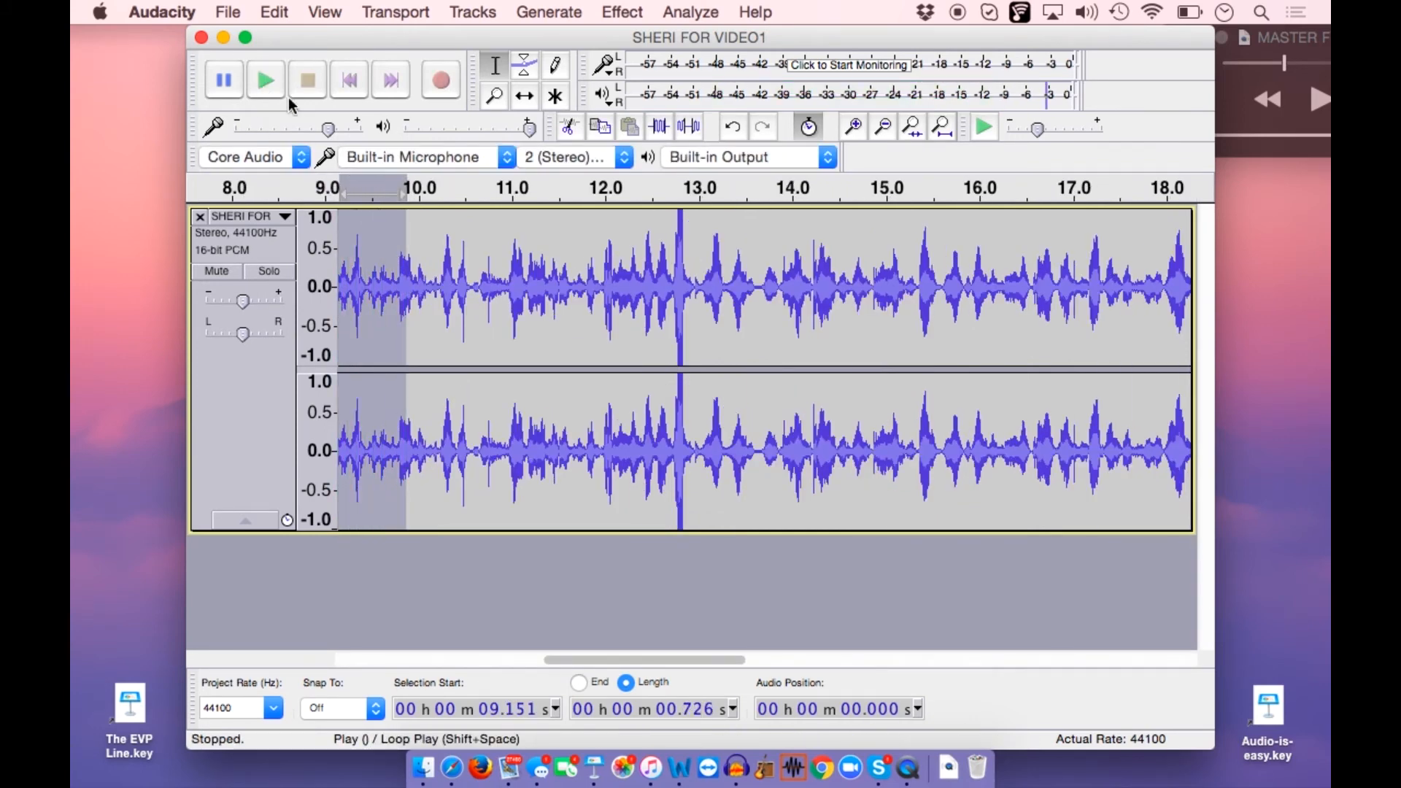
drag(533, 299, 399, 299)
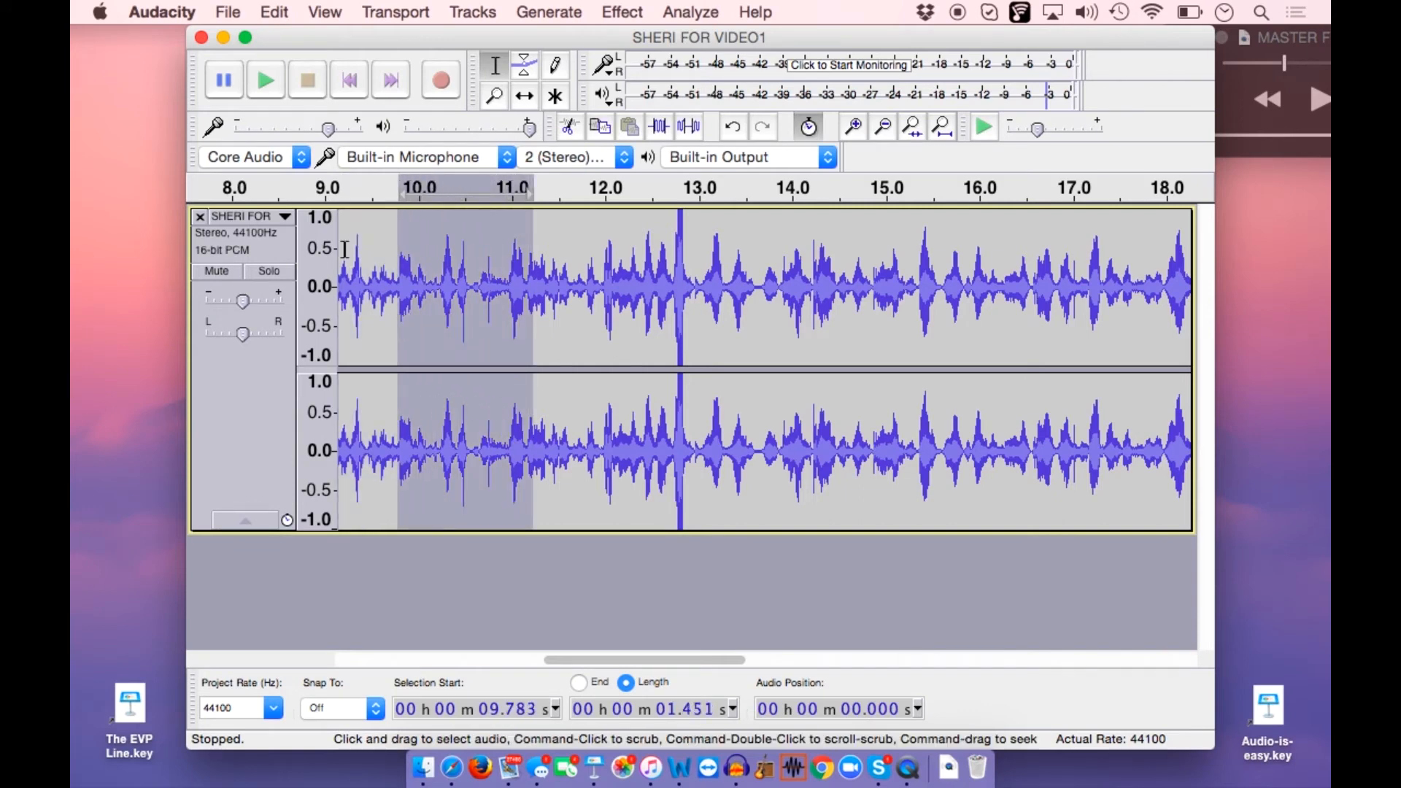
click(266, 82)
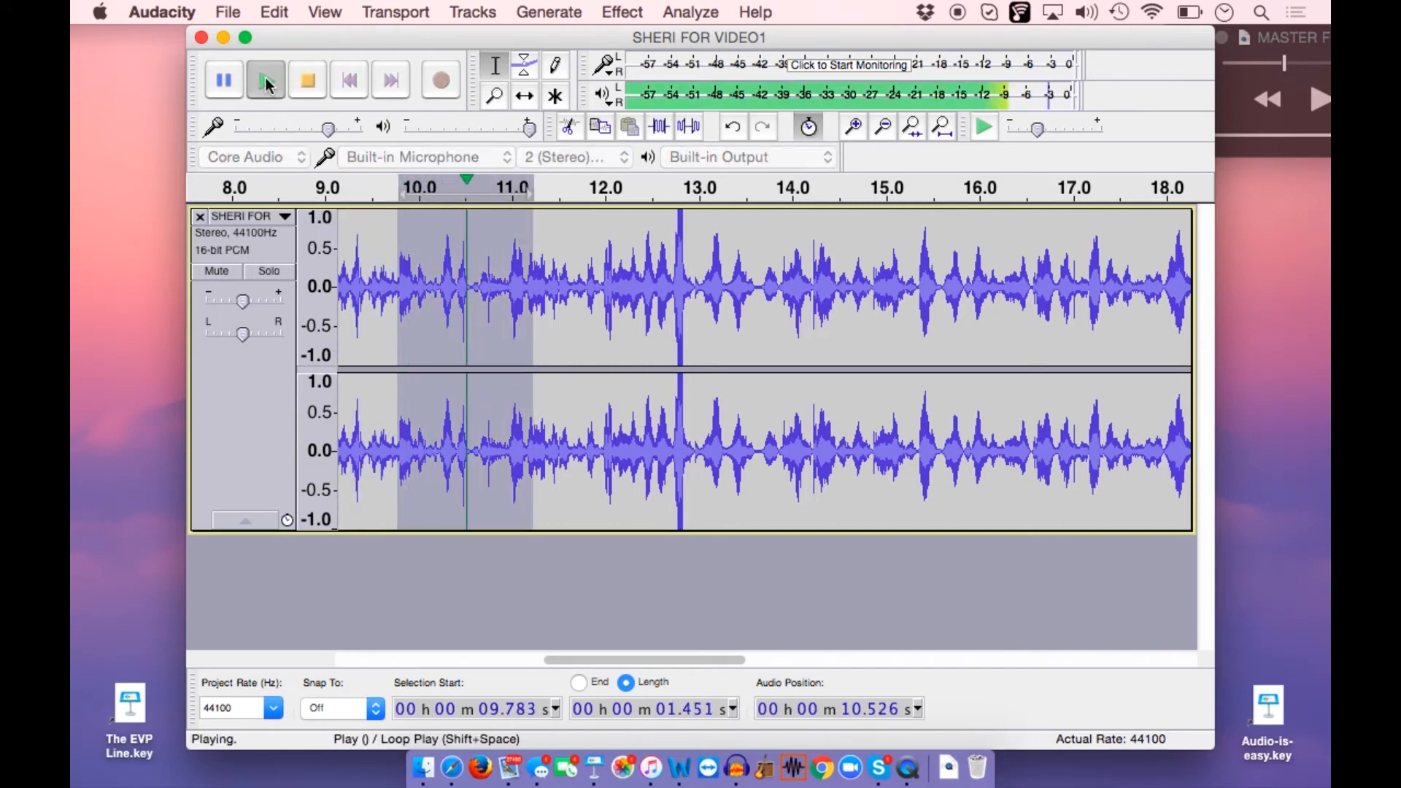
Listen to the passage from about 11.1 to 12.2 s, reselect it as about 11.14 to 11.84 s, and play it repeatedly
drag(625, 288, 521, 292)
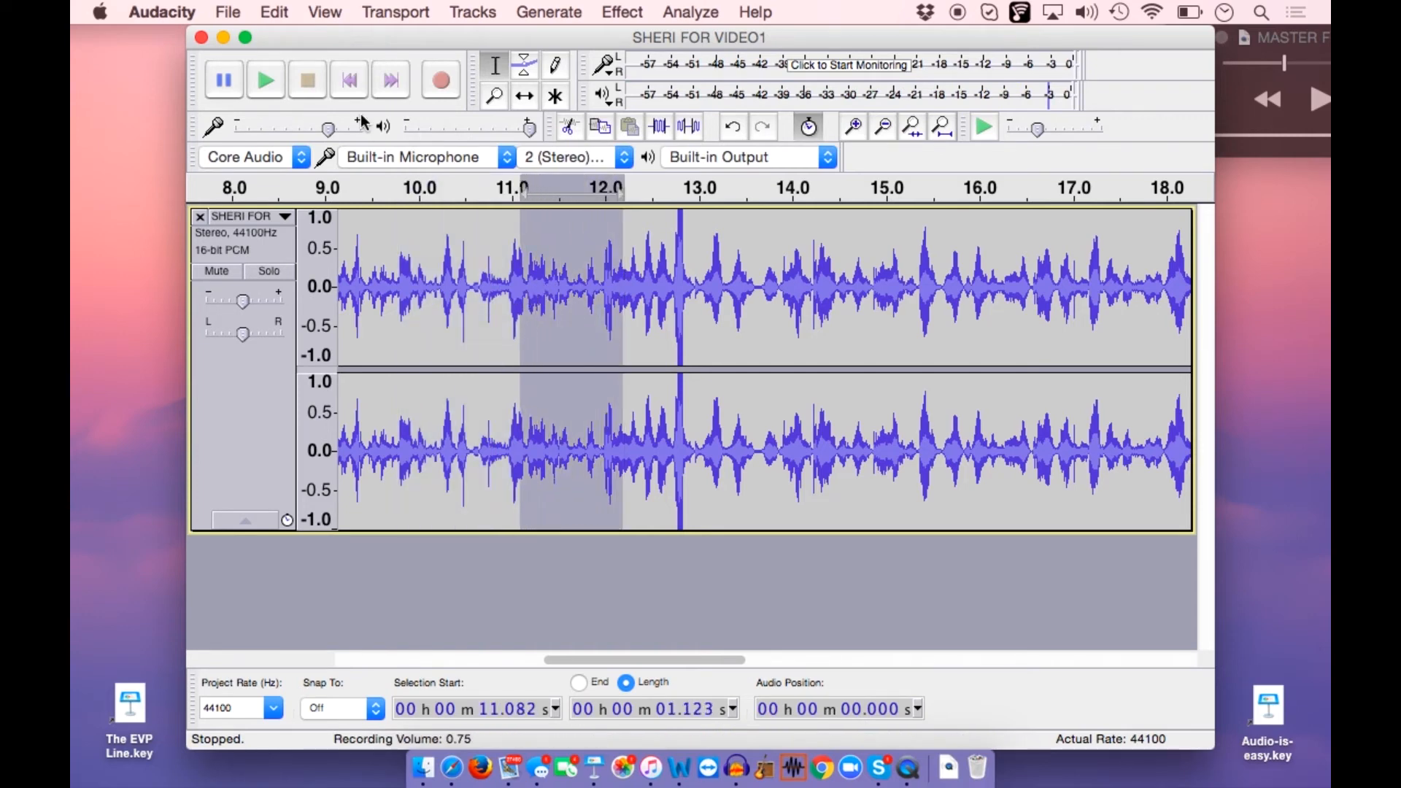
click(257, 84)
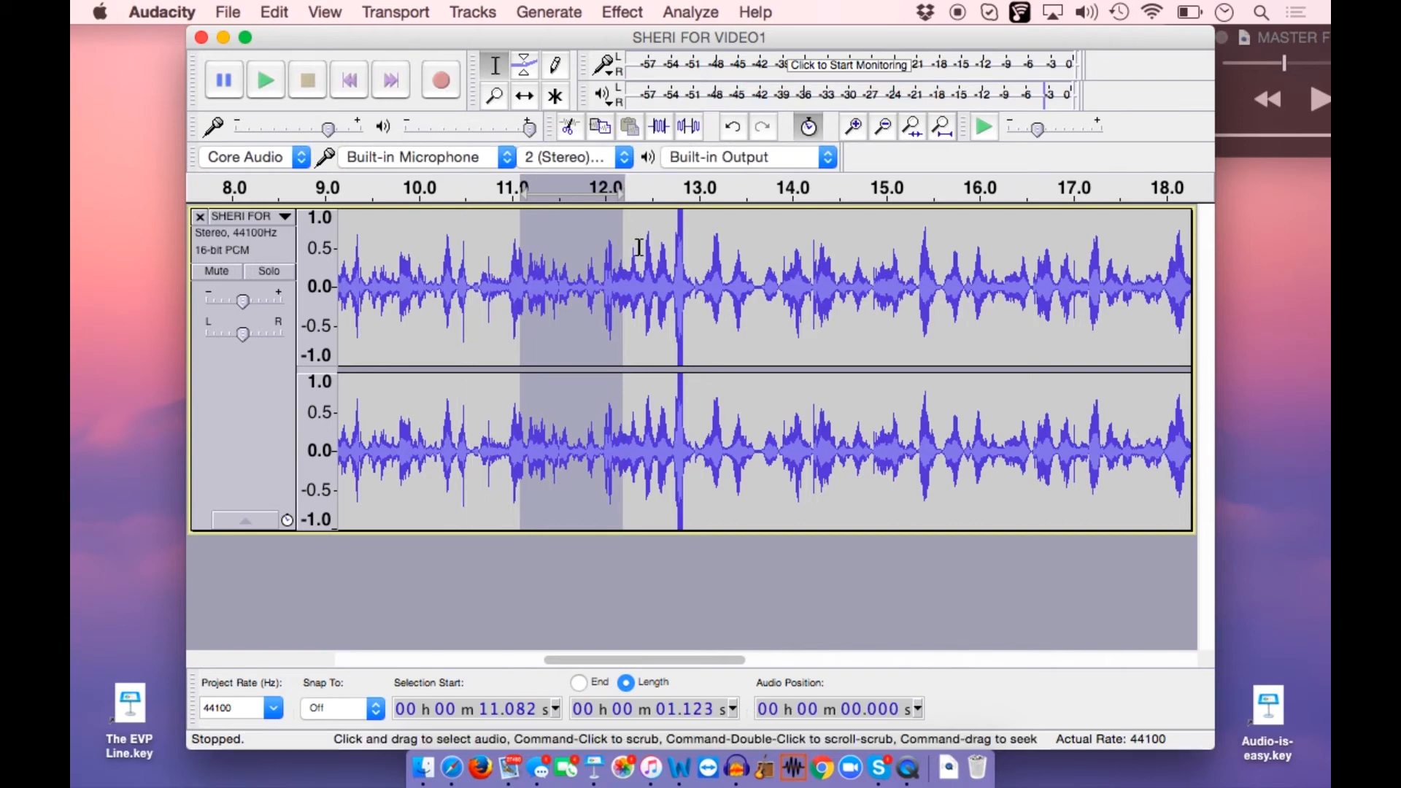
click(614, 238)
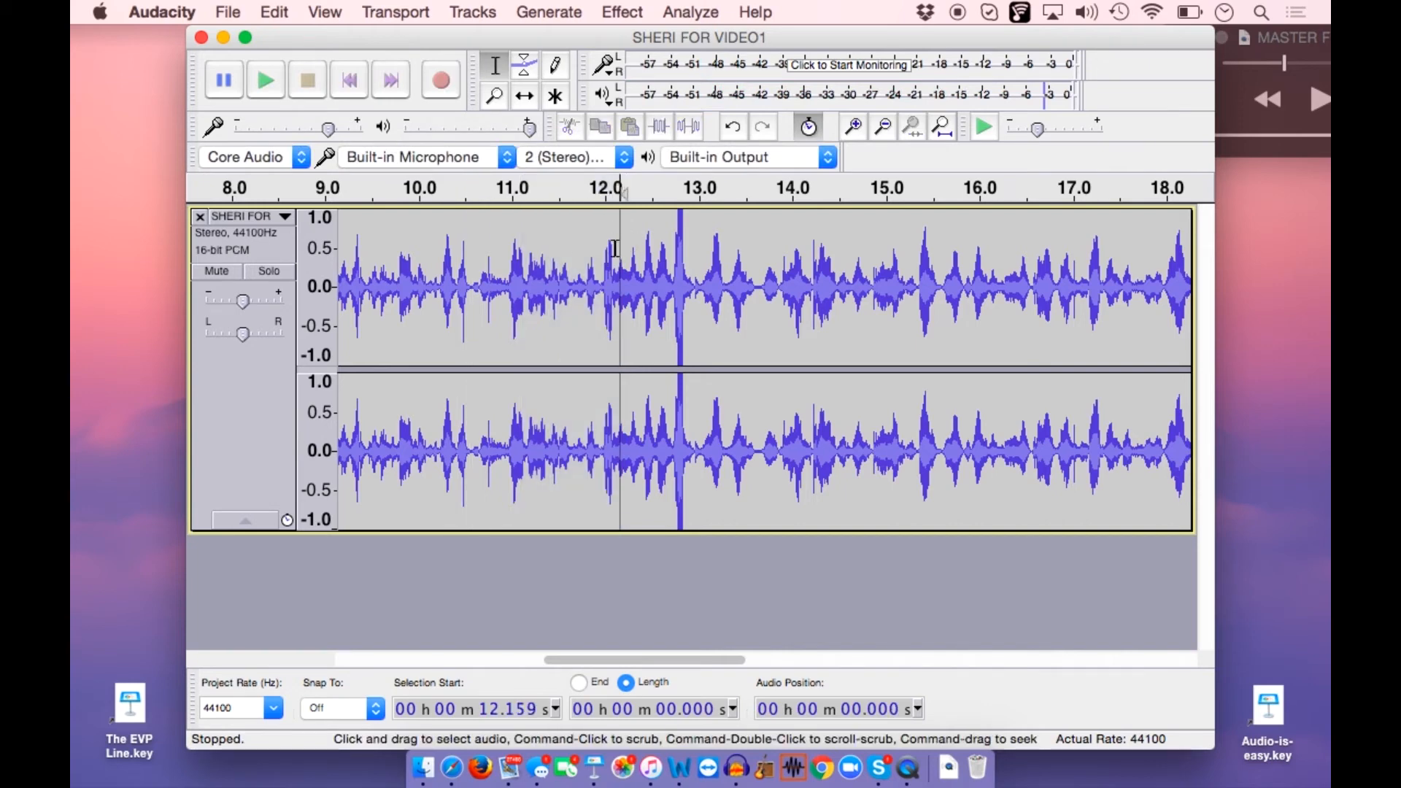
drag(589, 284, 525, 316)
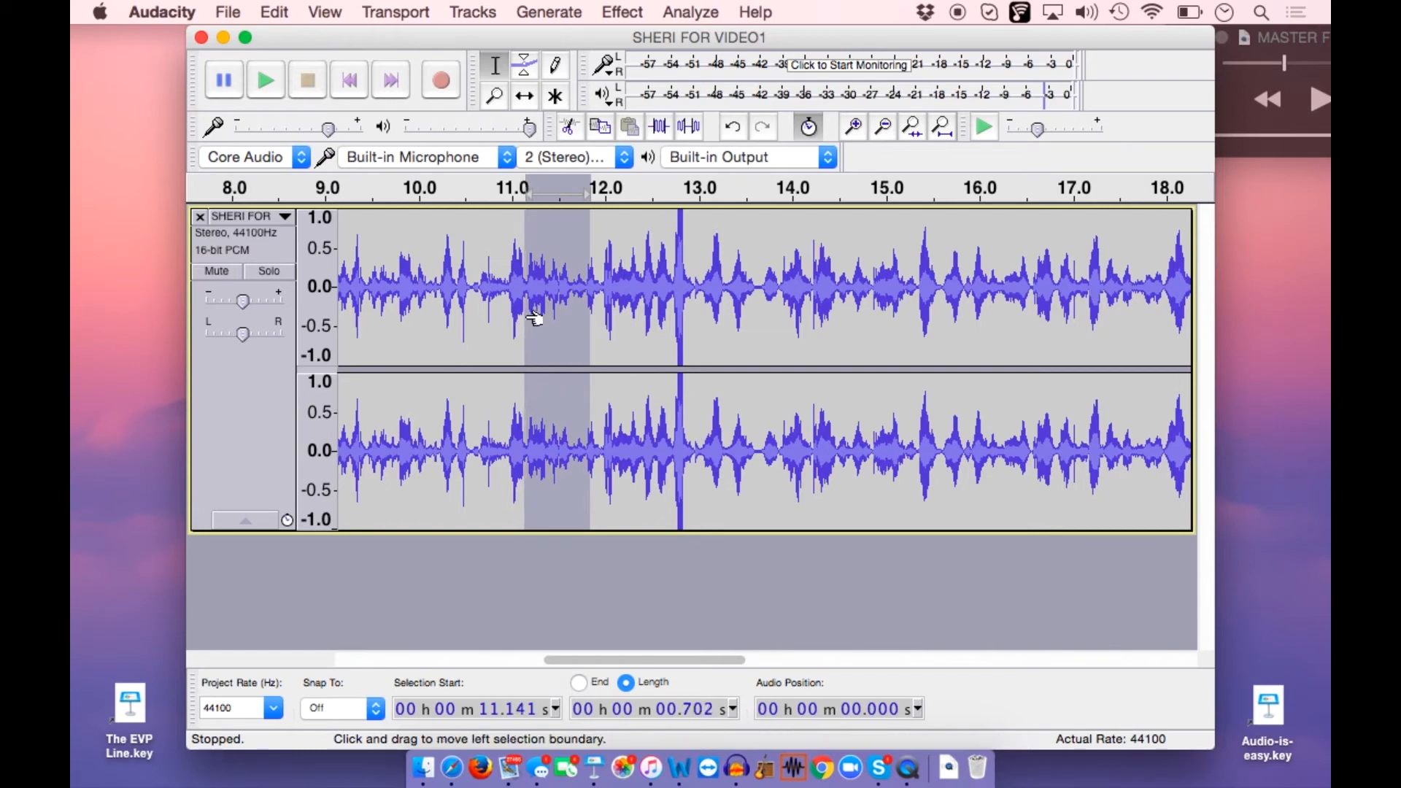
click(268, 86)
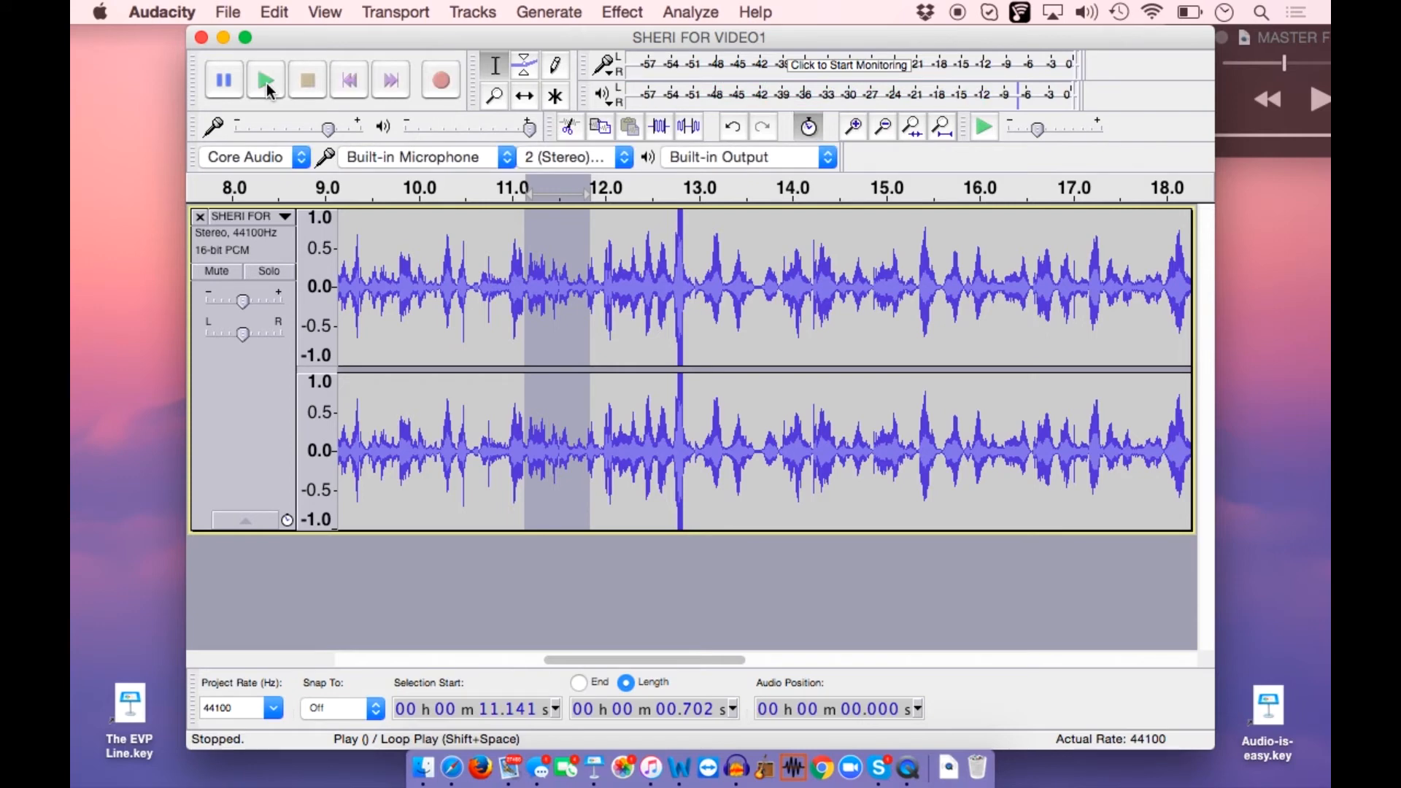
click(265, 82)
Amplify the selected passage by 5.1 dB and listen to the louder version
click(617, 12)
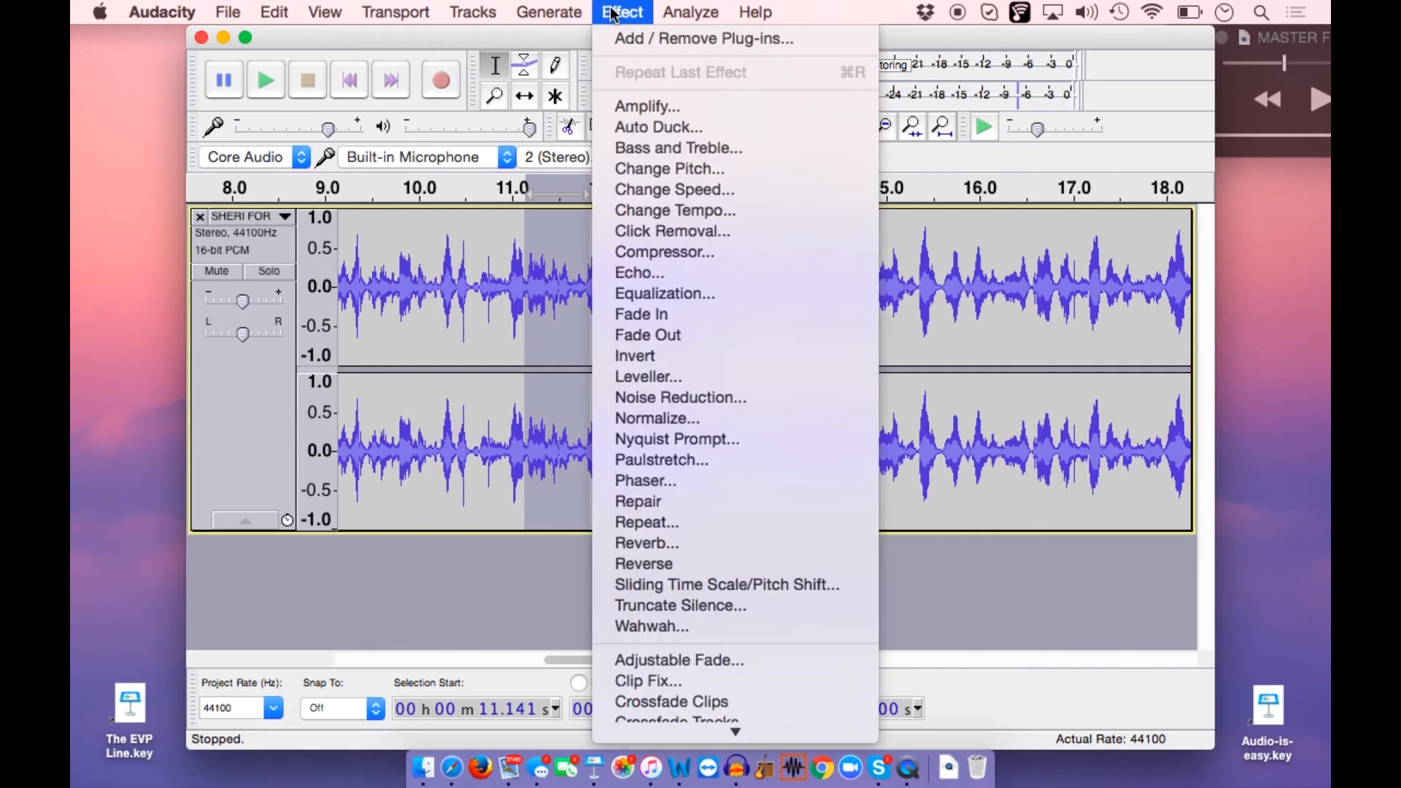
click(637, 109)
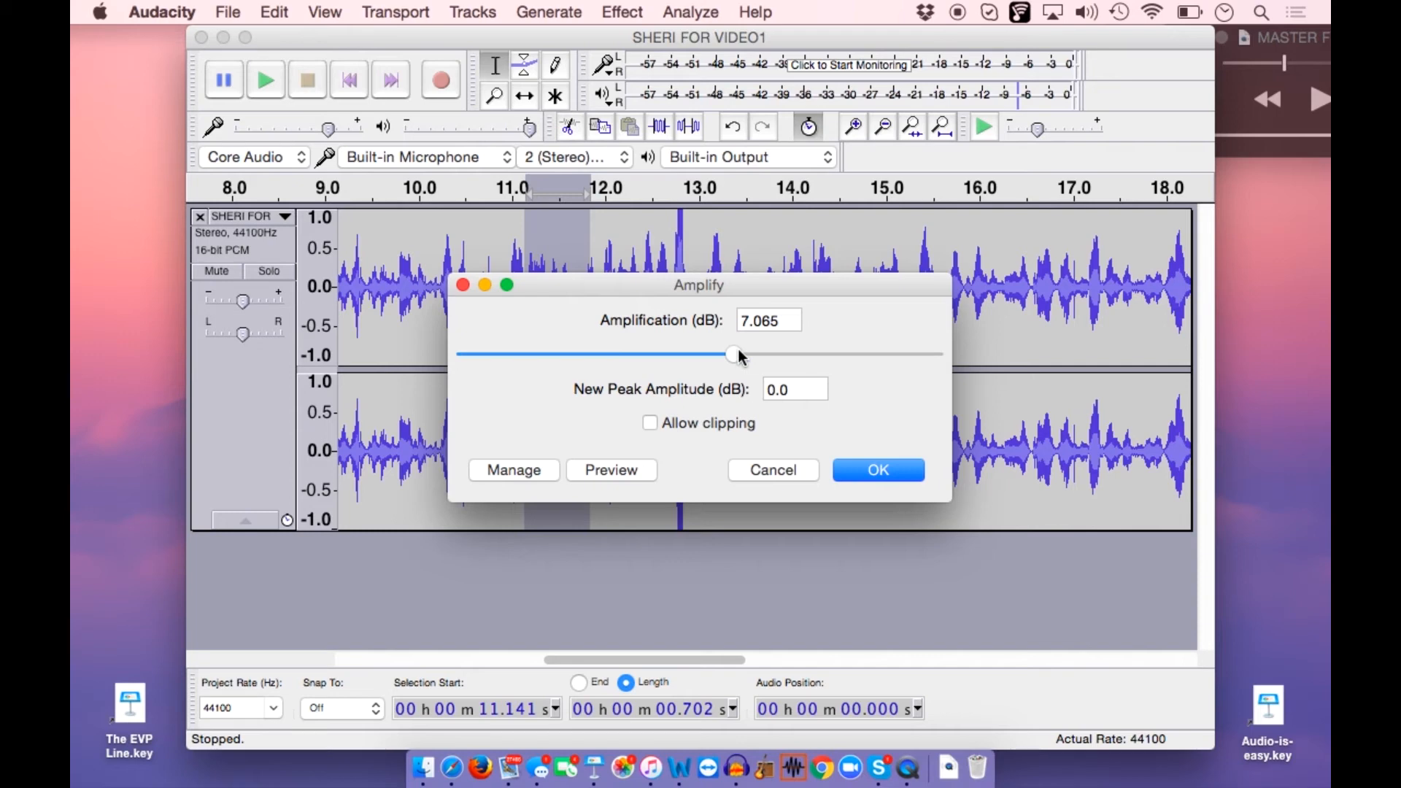
drag(739, 357, 659, 375)
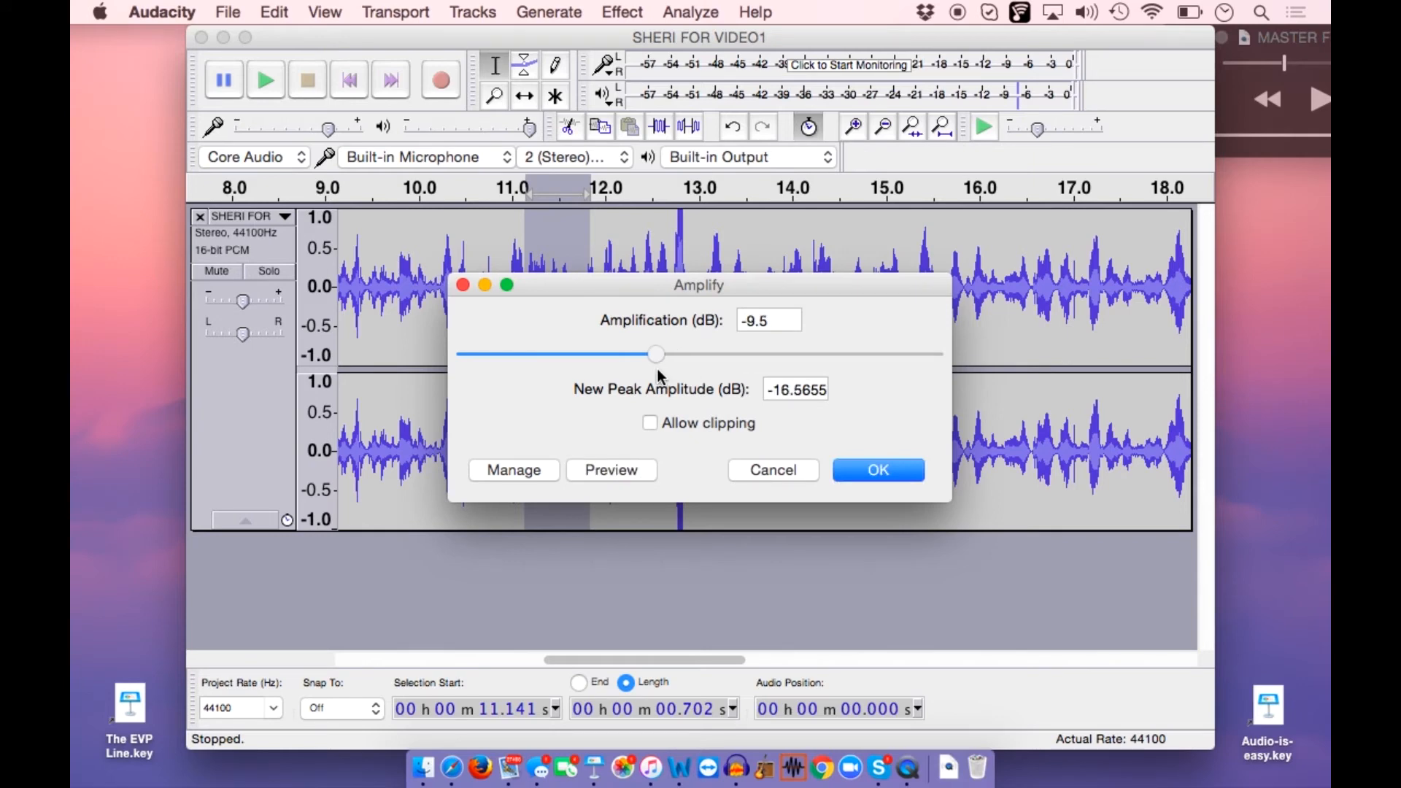
drag(656, 354, 749, 357)
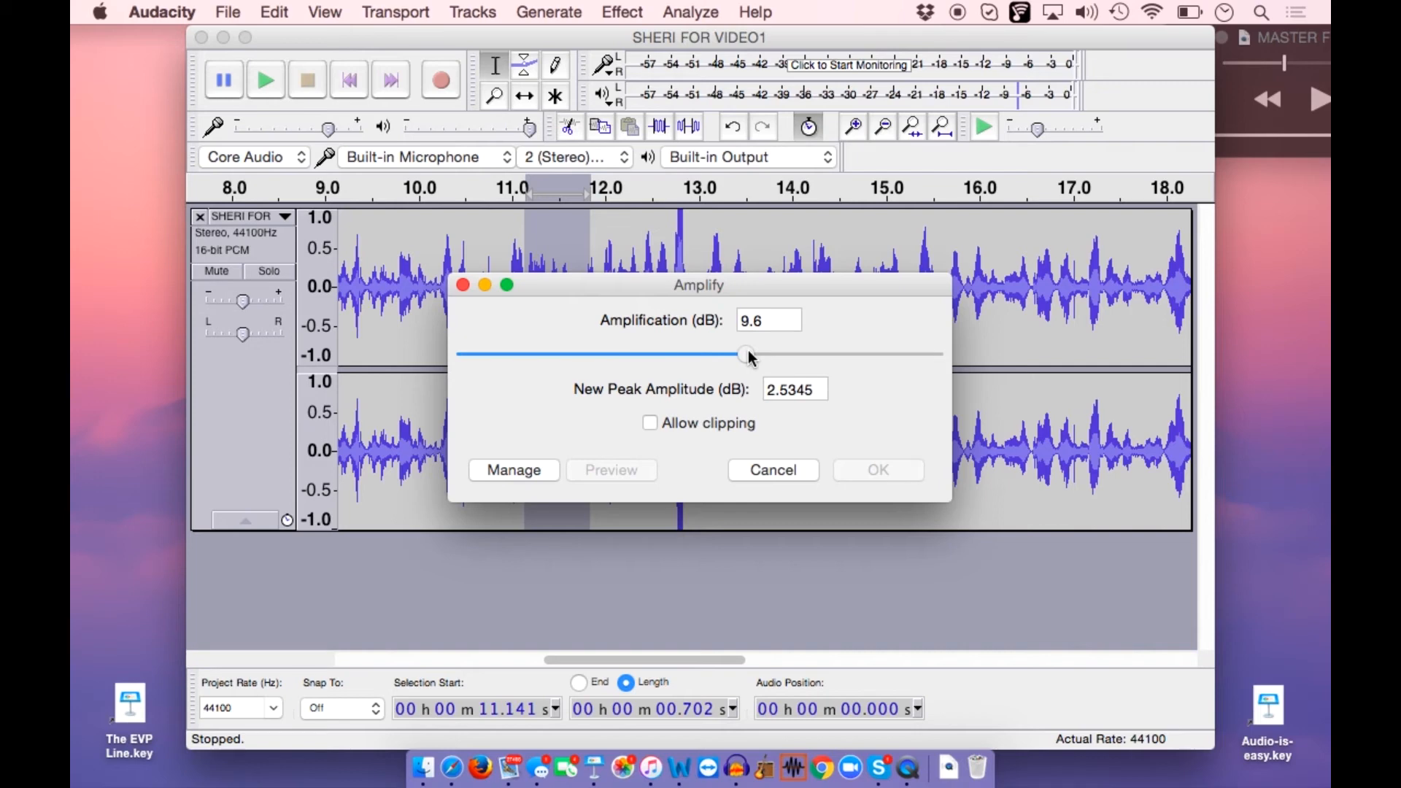
drag(749, 357, 727, 357)
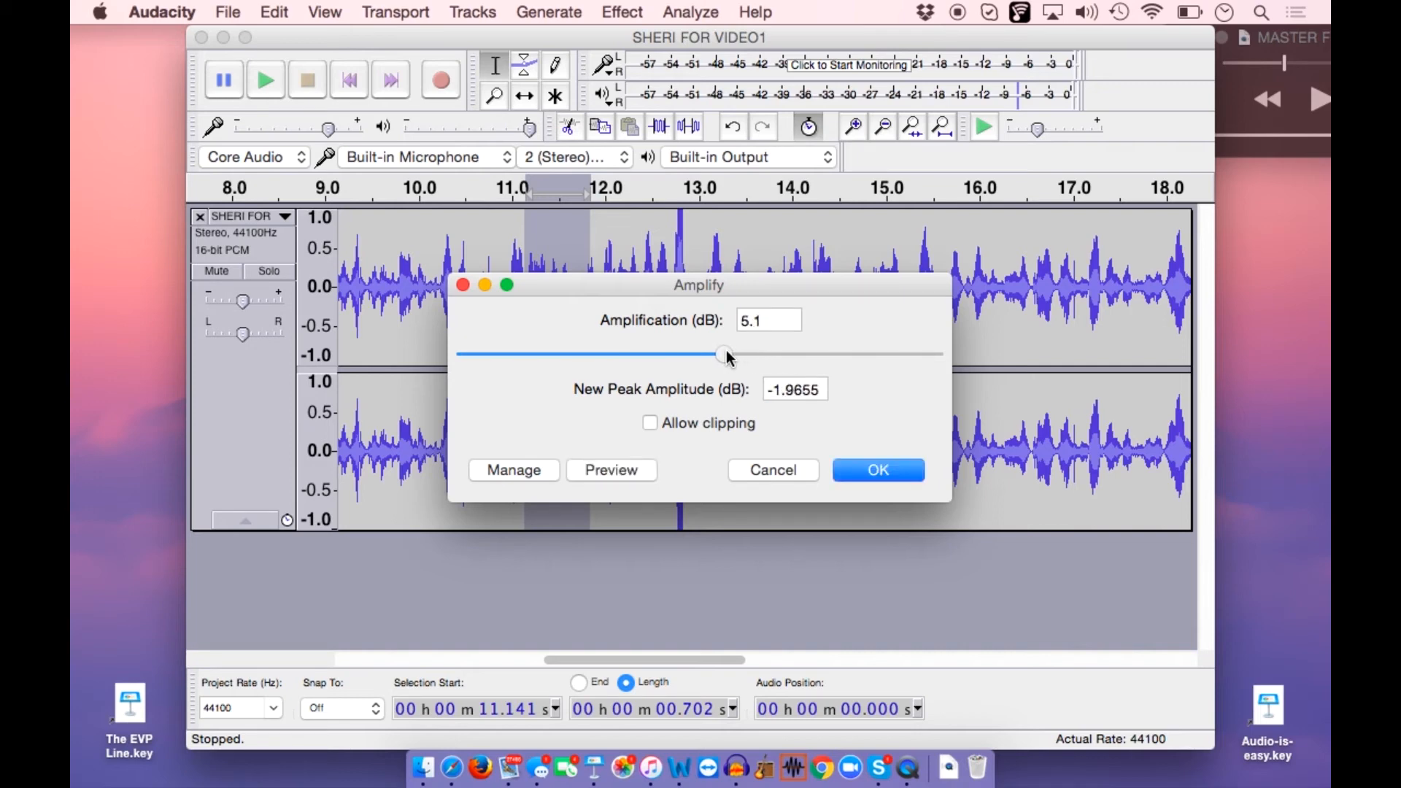
click(880, 470)
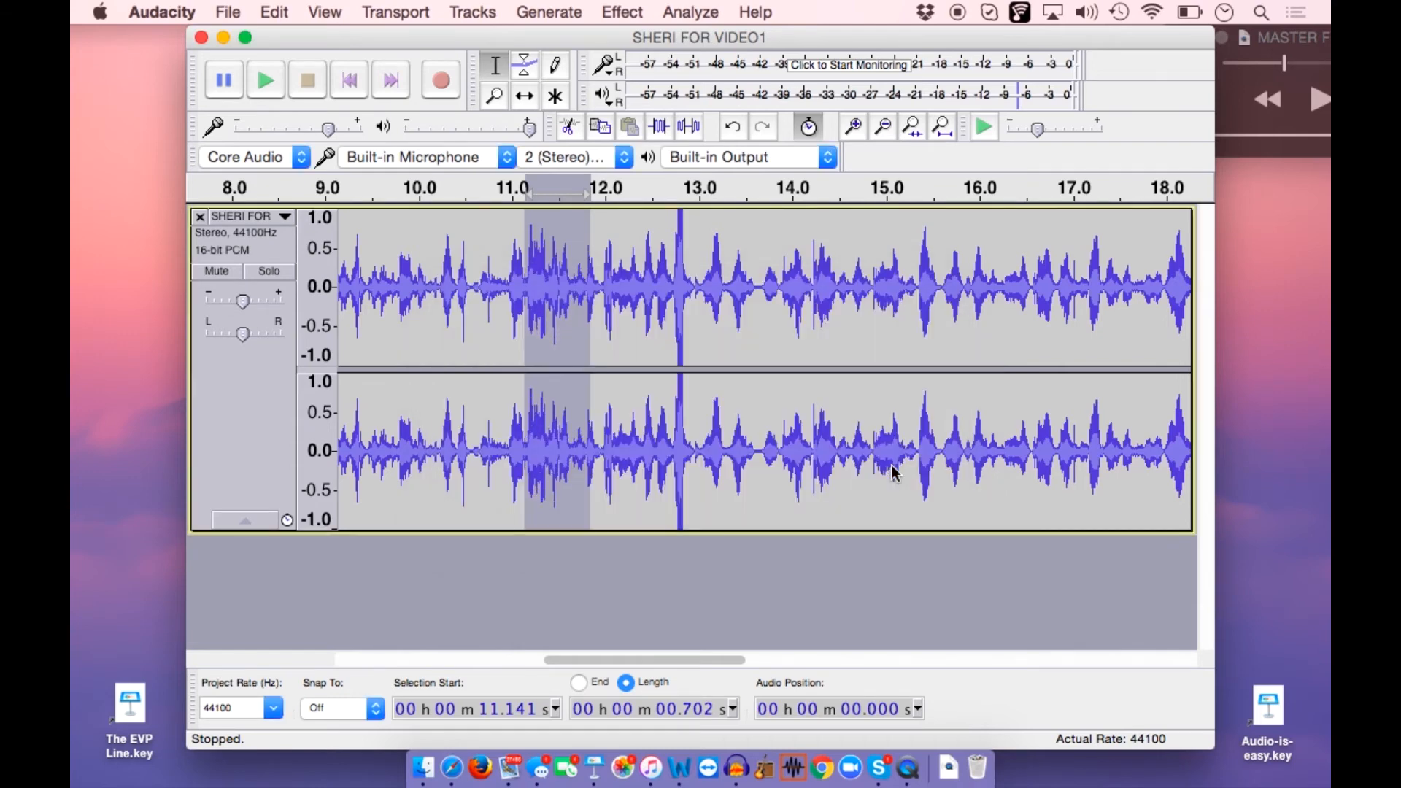
click(265, 80)
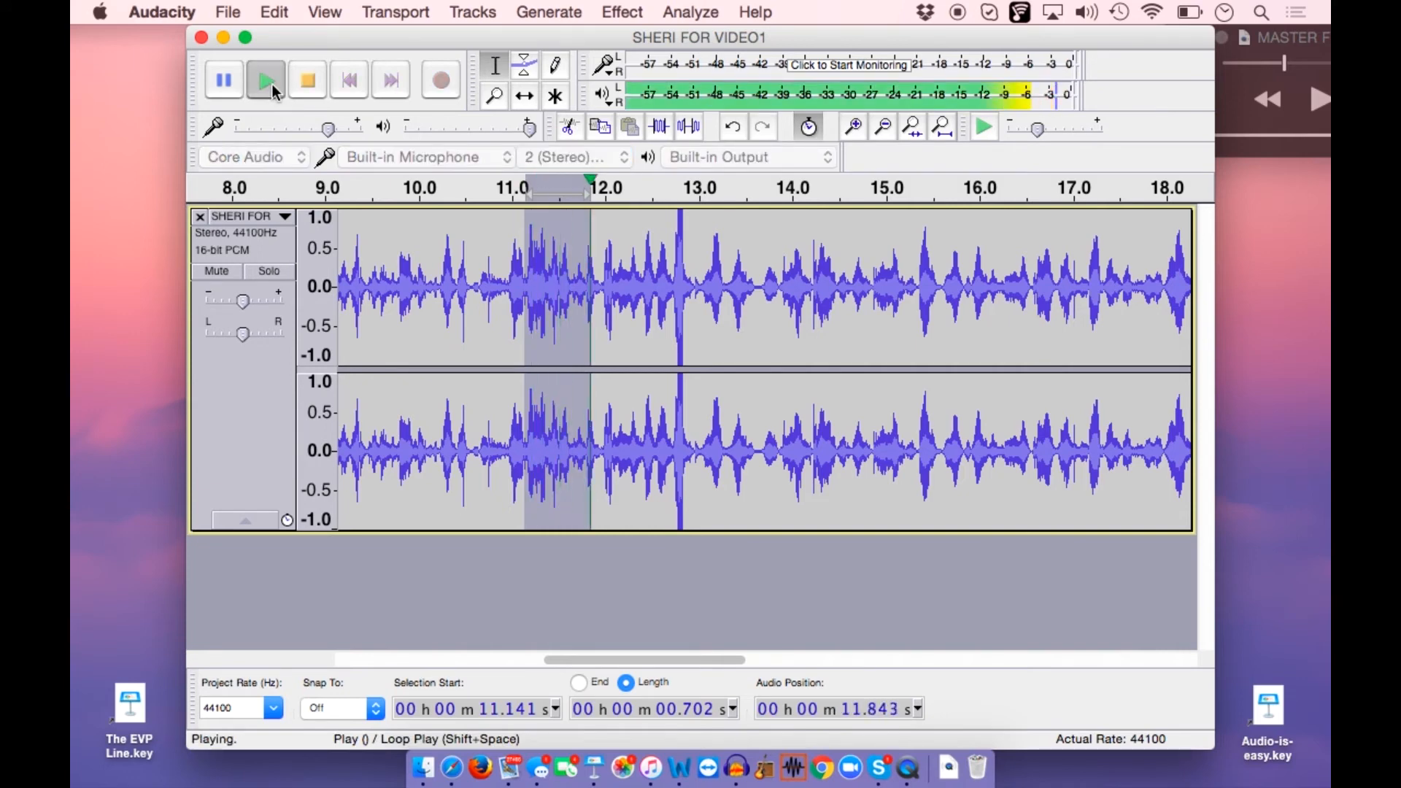
click(271, 84)
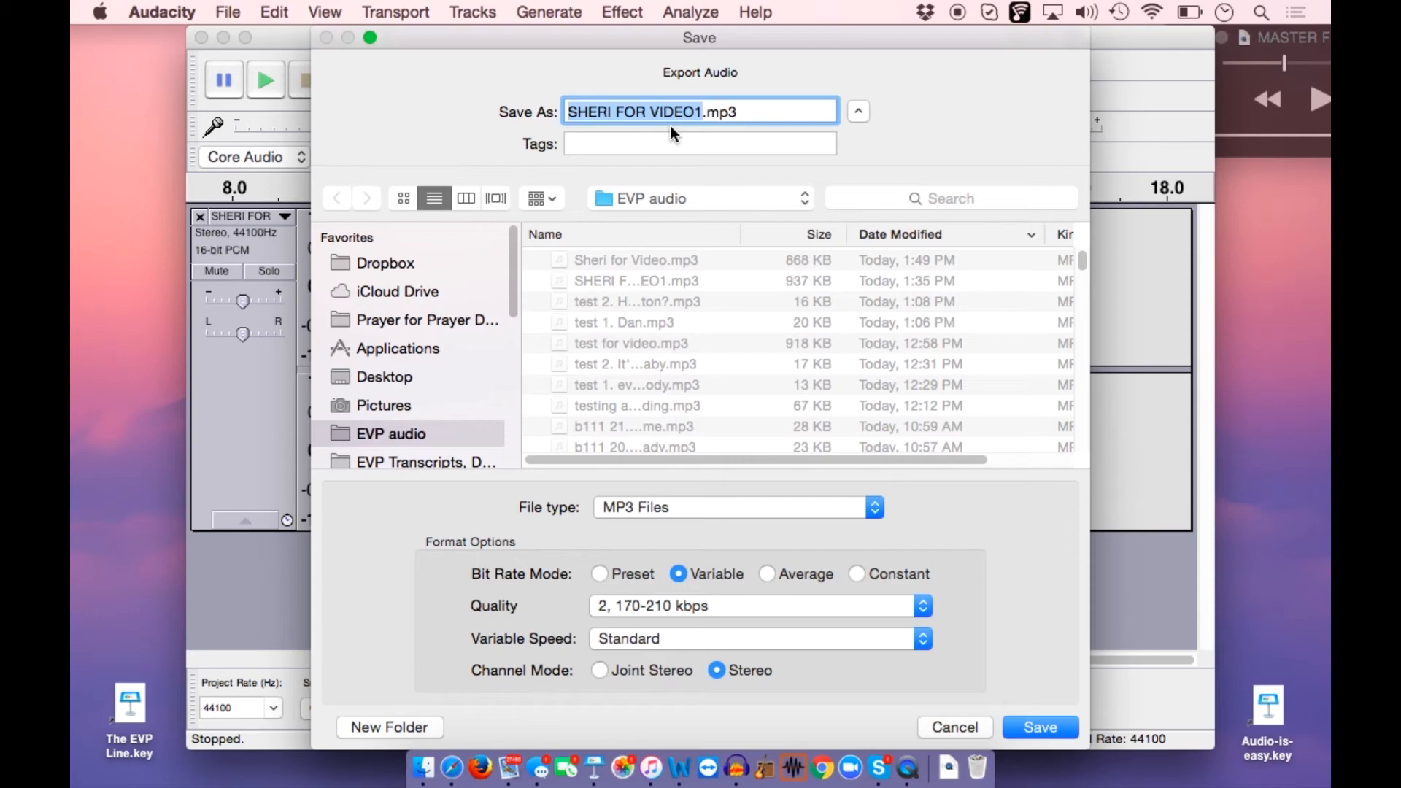
Export the passage as an MP3 named "ST 1. Here's little one" in the EVP audio folder
text(S)
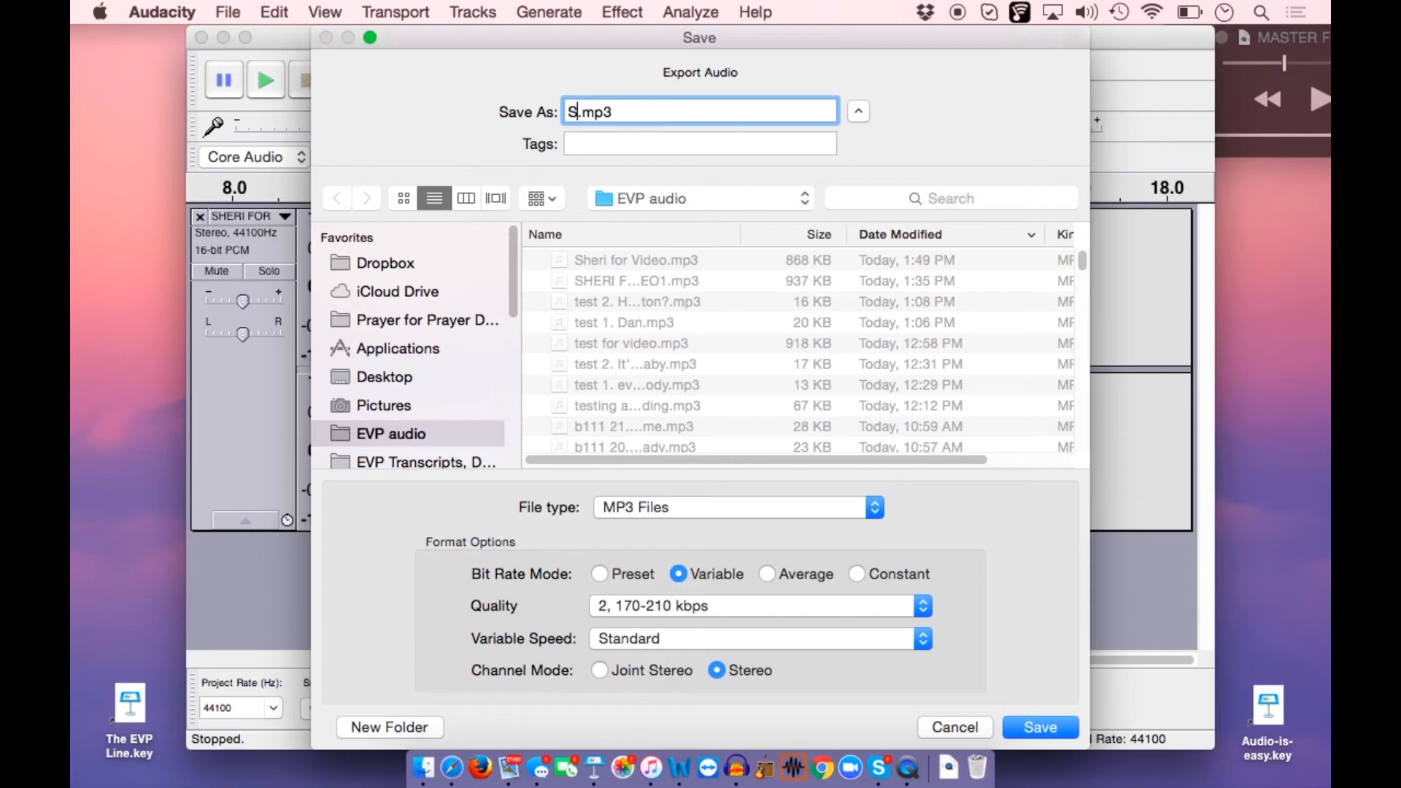
text(T)
text(1. )
text(He)
text(re's I)
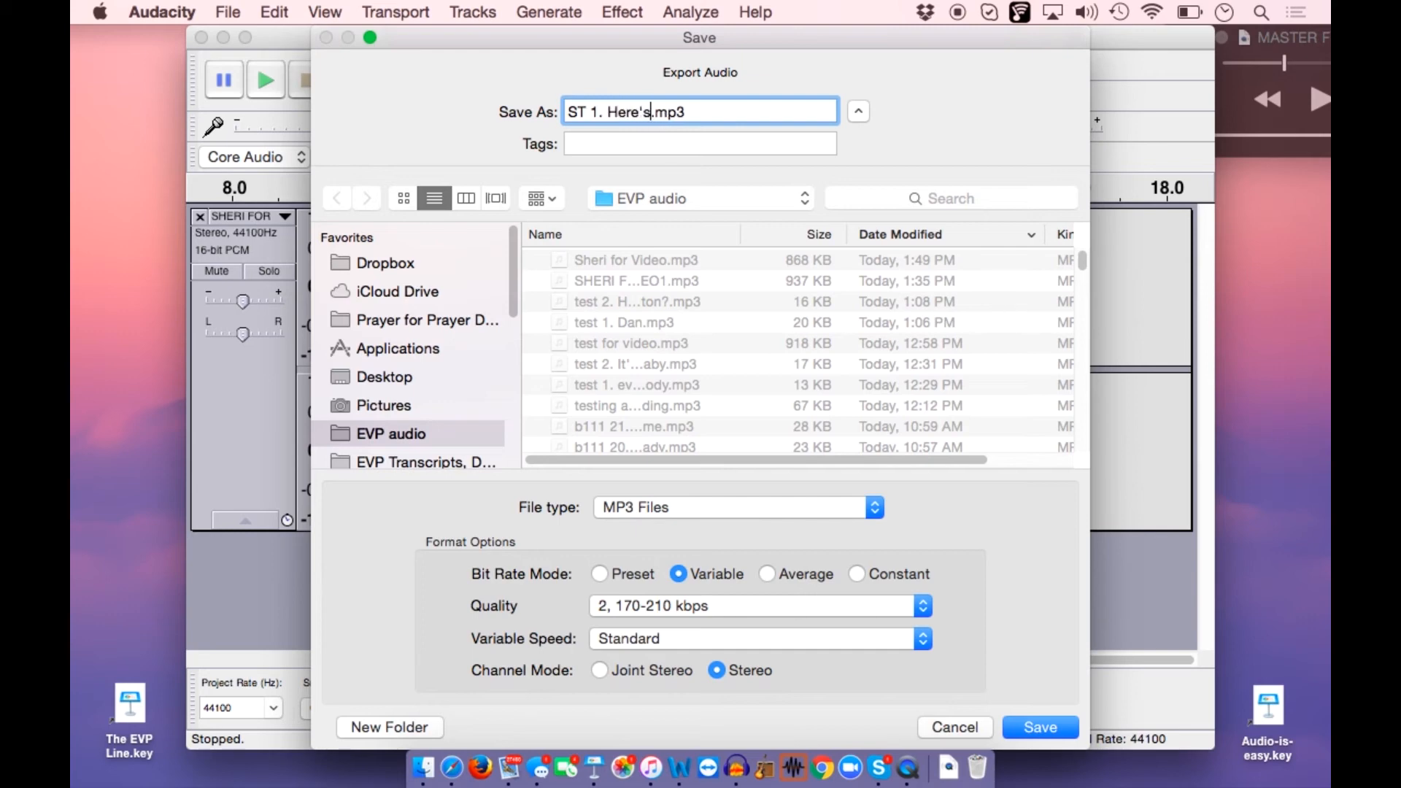
text(ittle one)
click(1051, 726)
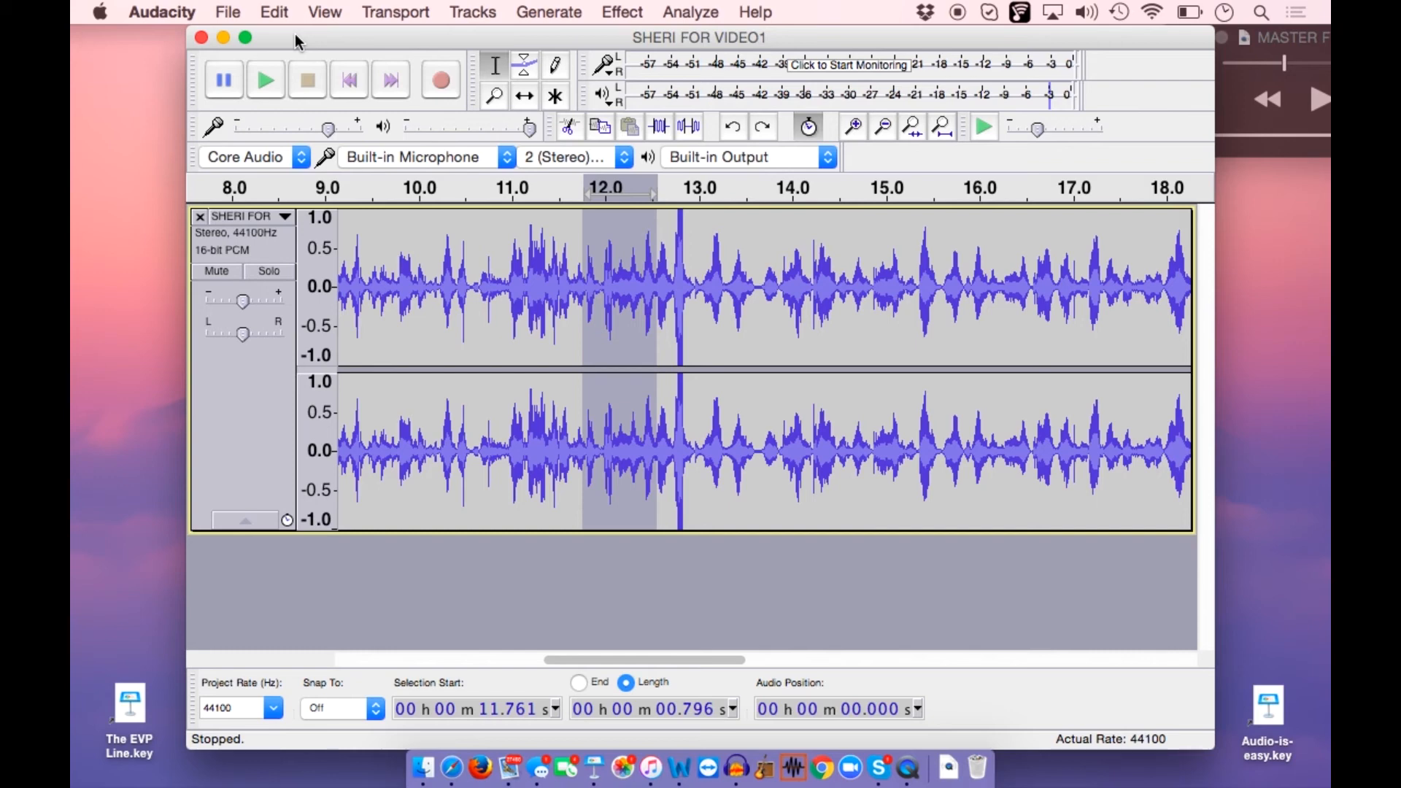
click(235, 13)
mouse_move(284, 282)
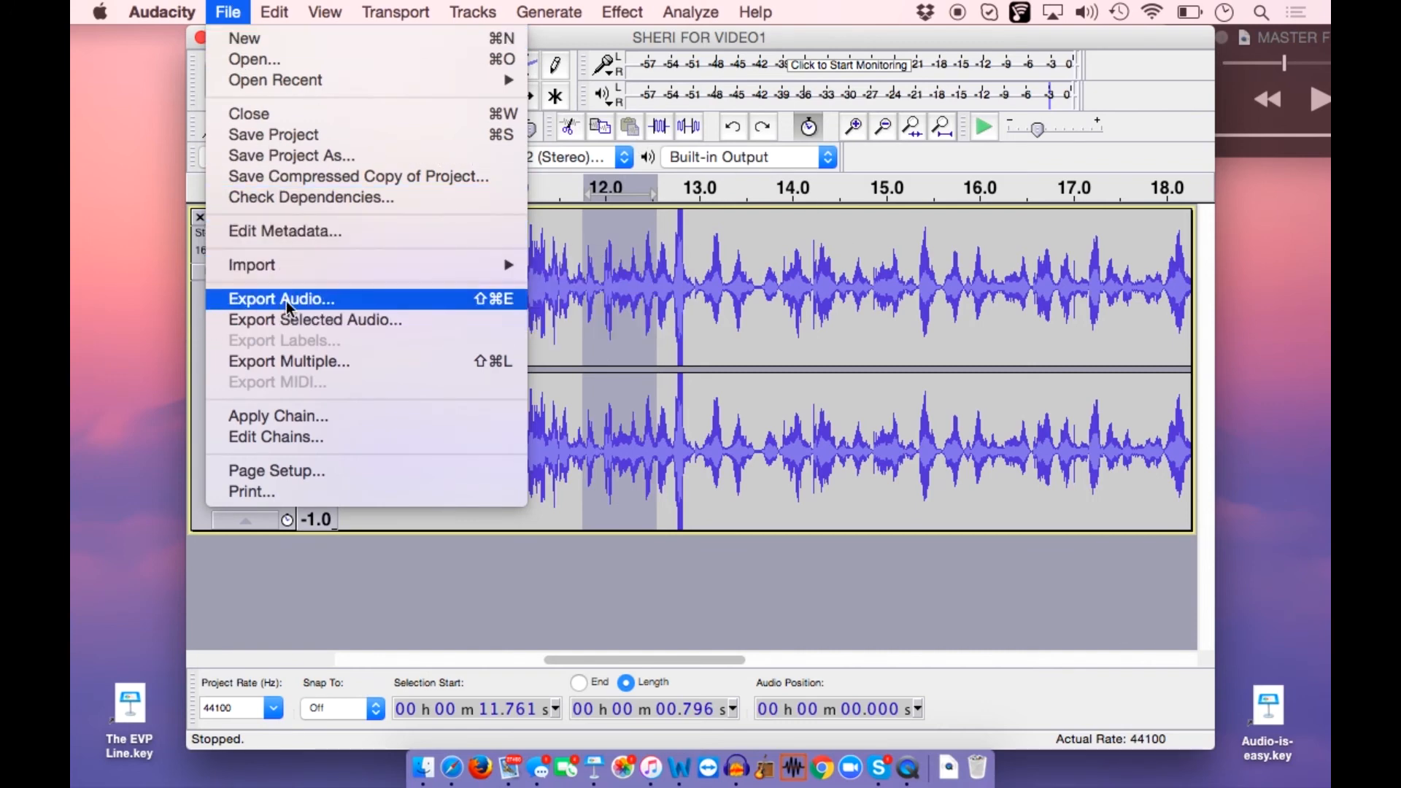
click(797, 382)
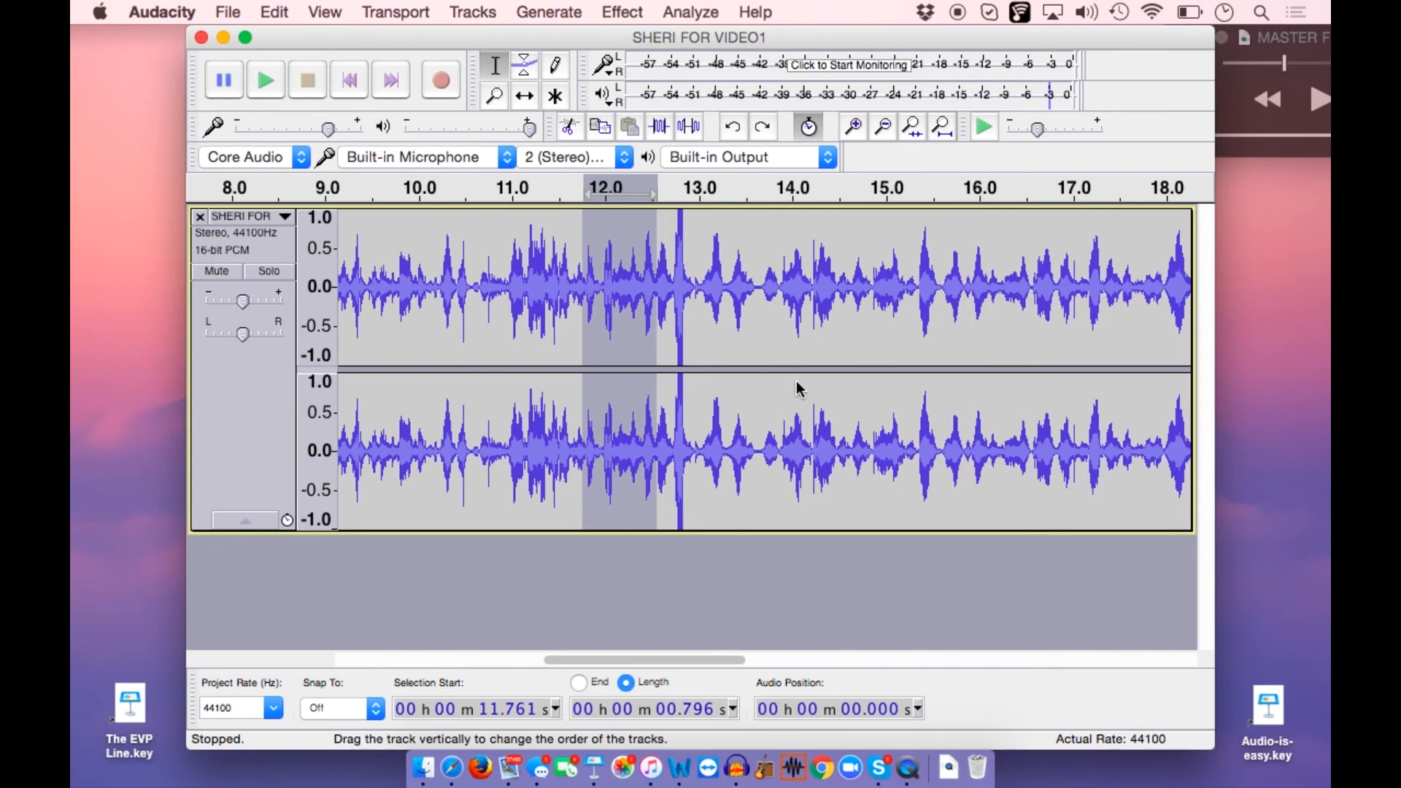
Undo the Amplify effect on the passage from about 11.14 to 11.84 s
click(281, 14)
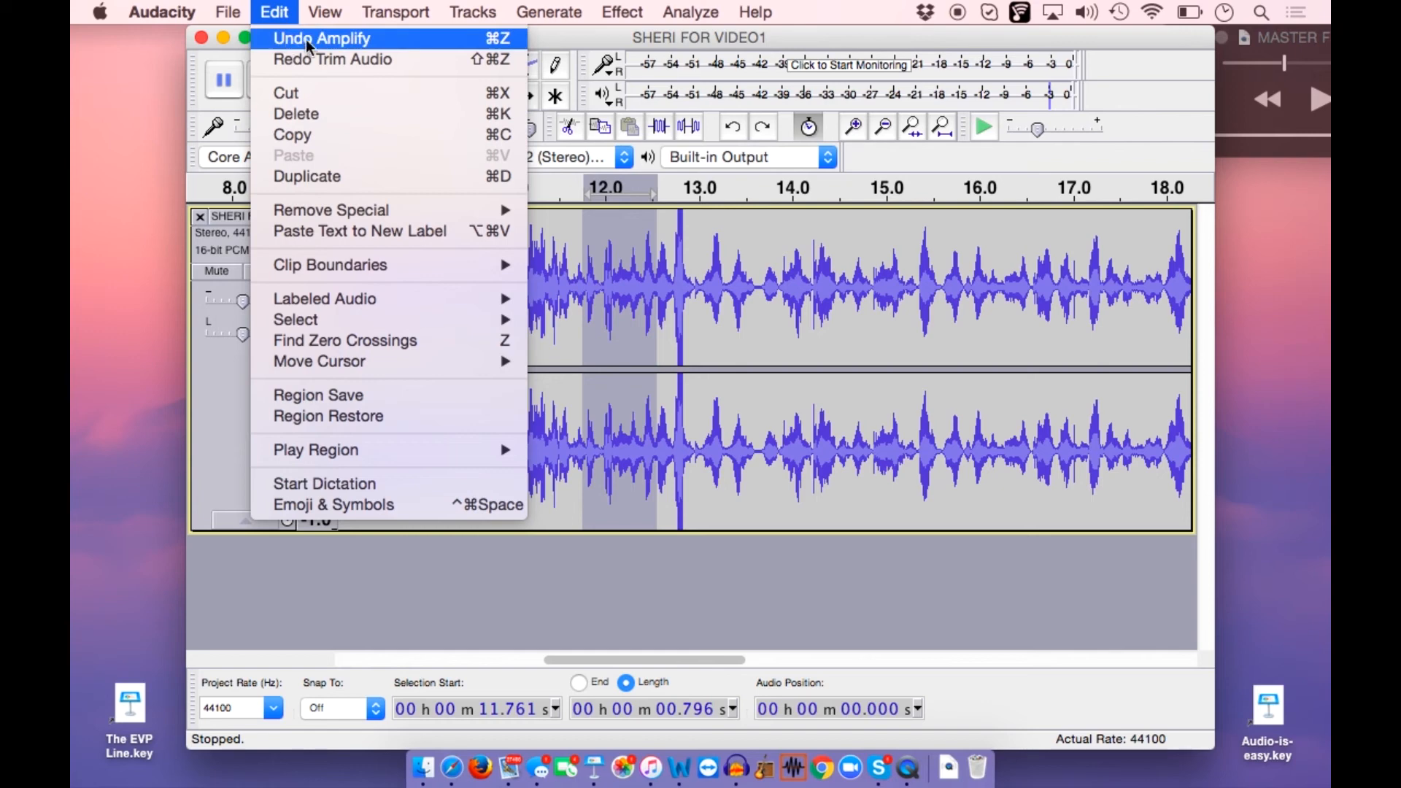
click(348, 38)
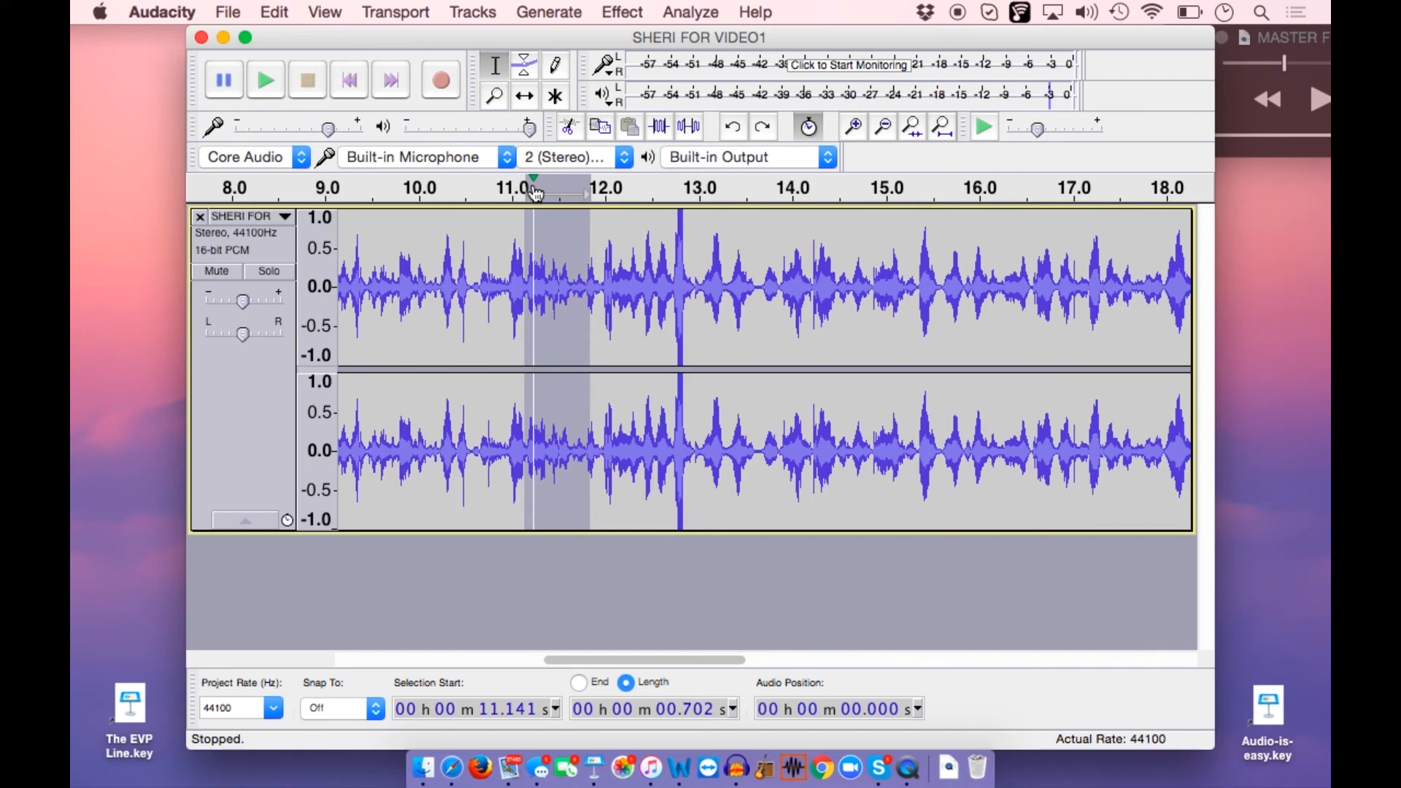
click(281, 12)
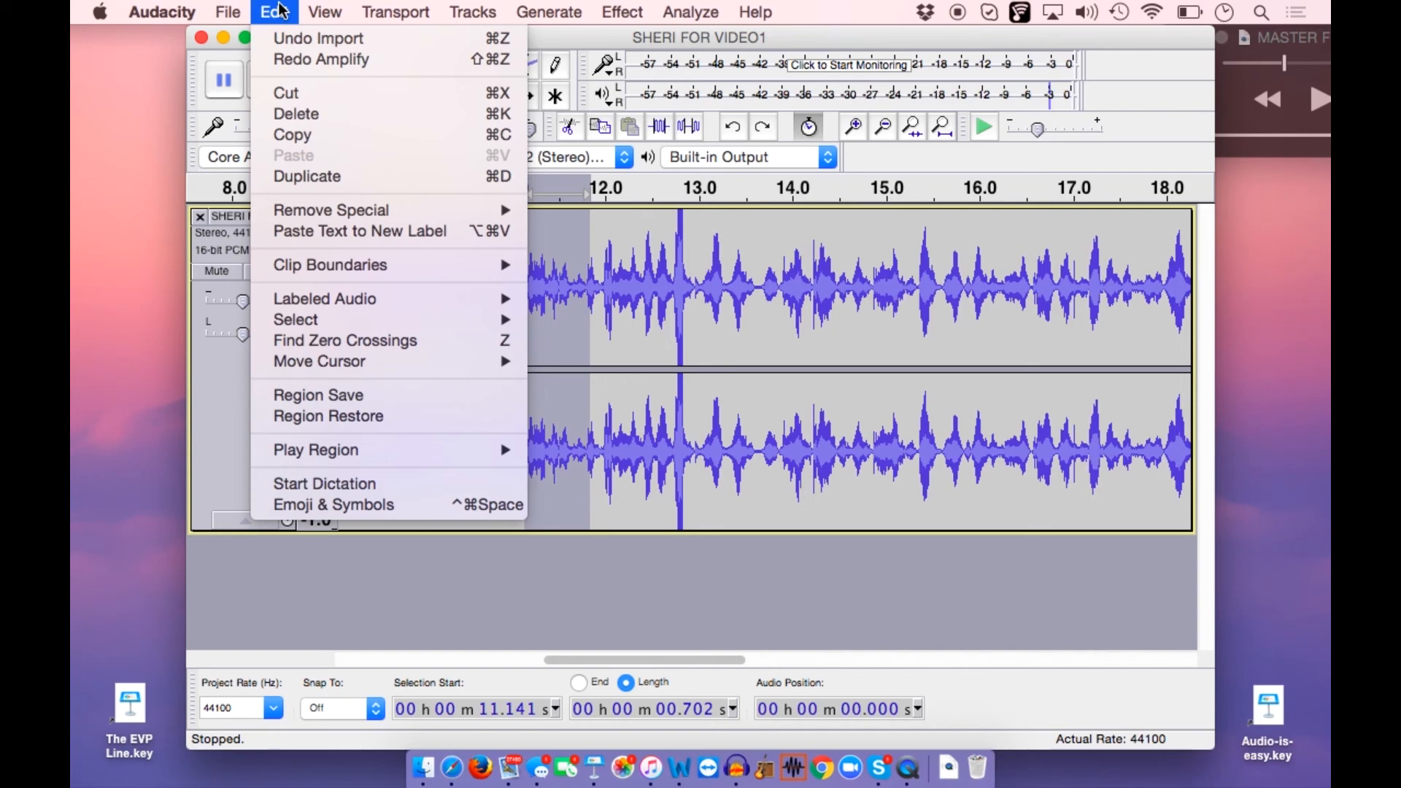
click(281, 10)
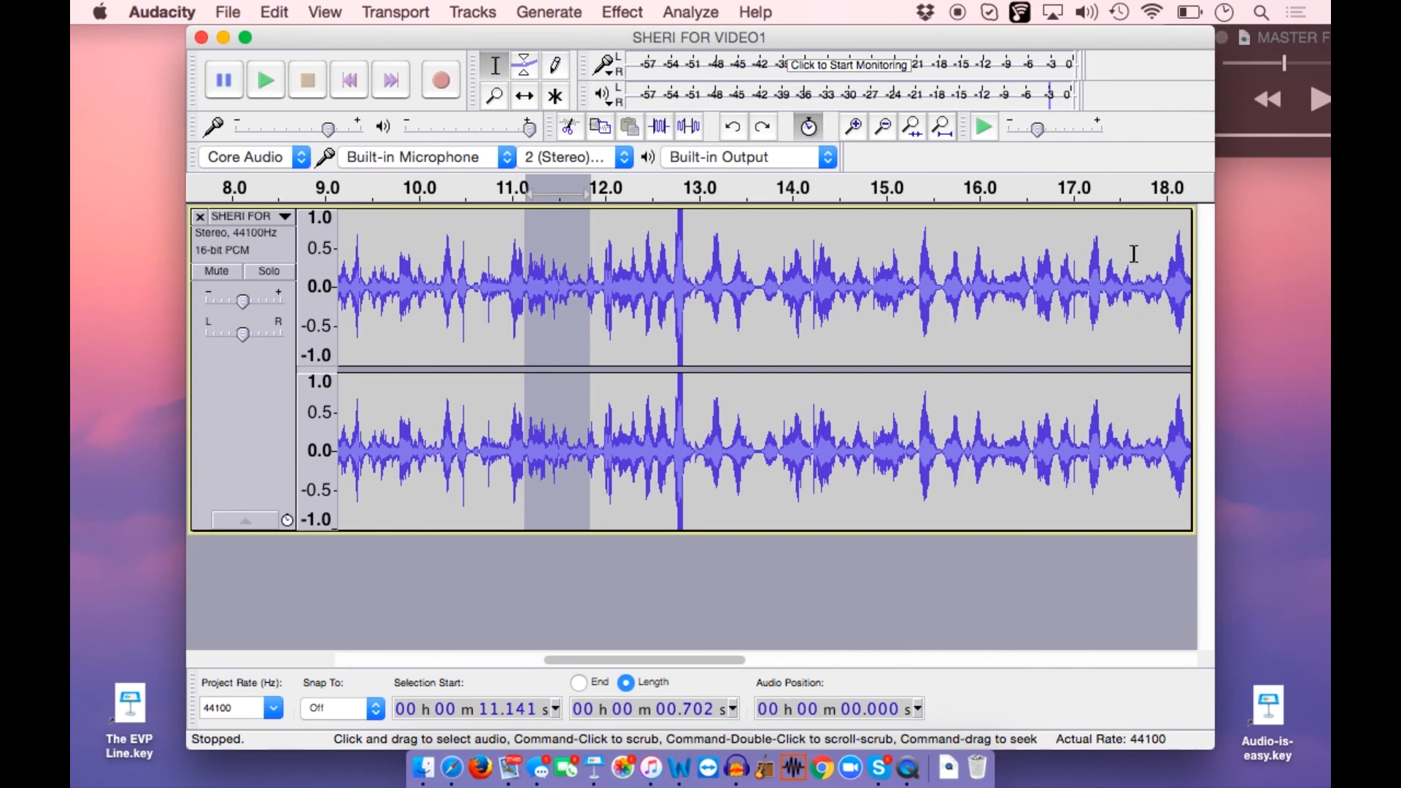
Close the Audacity project without saving changes and play a short stretch of the recording in QuickTime Player
click(1245, 117)
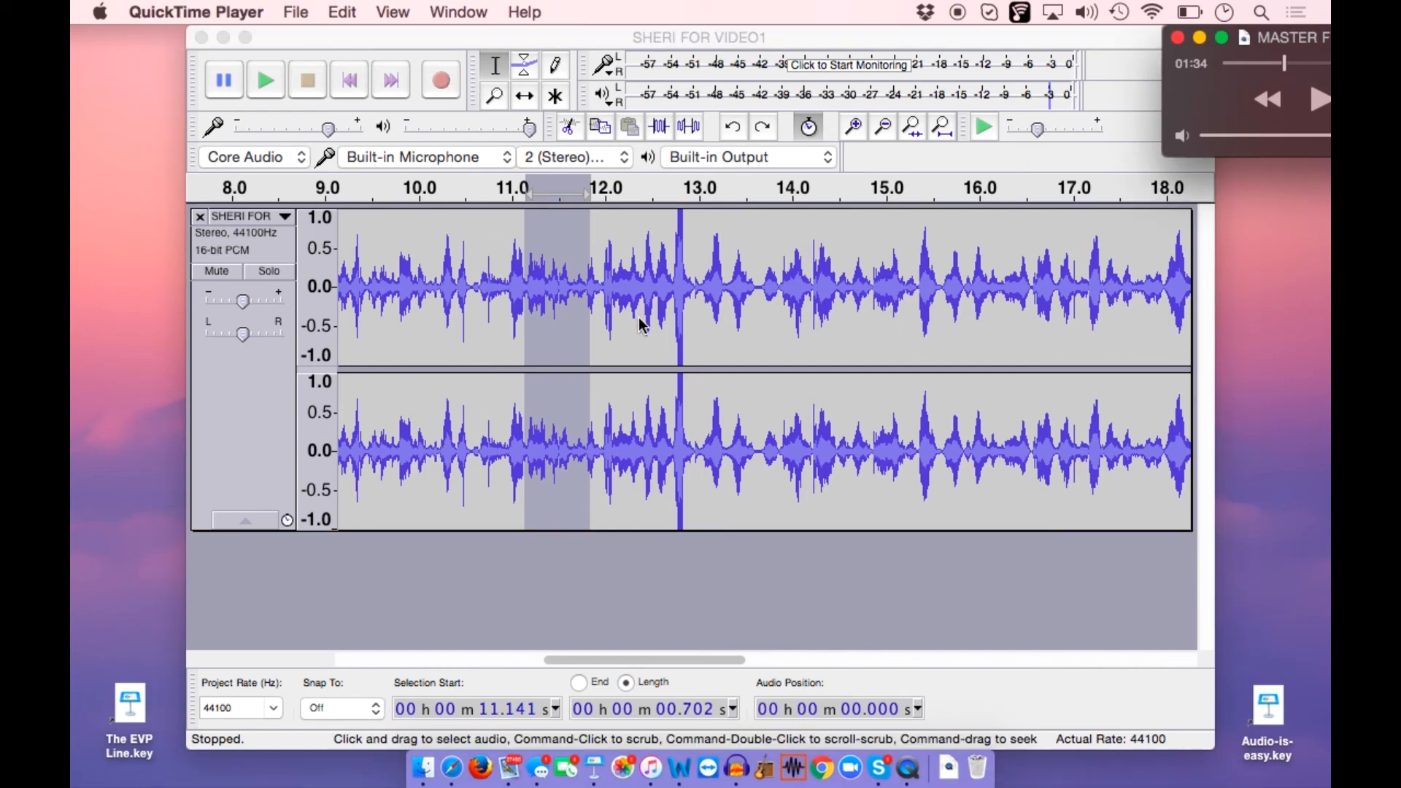
click(201, 37)
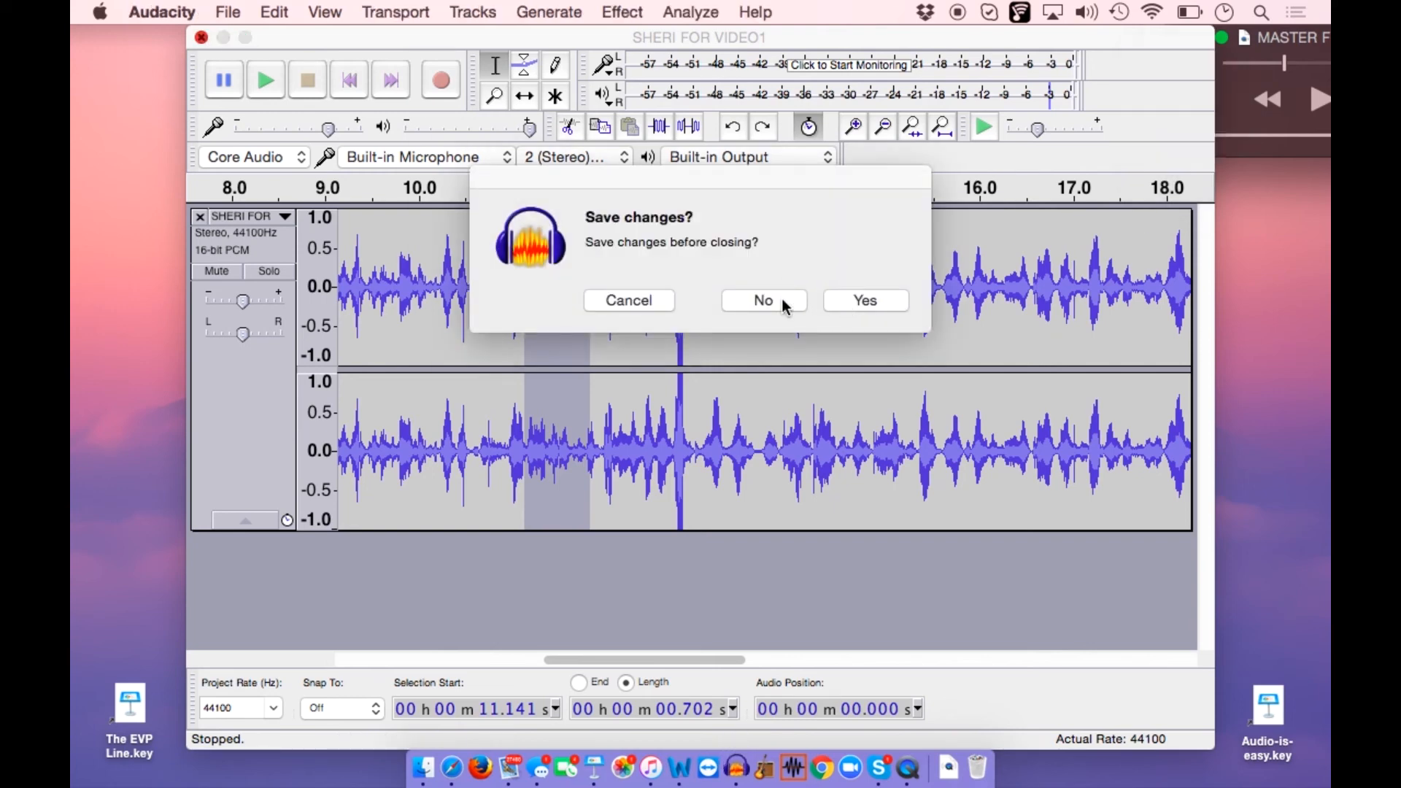
click(782, 304)
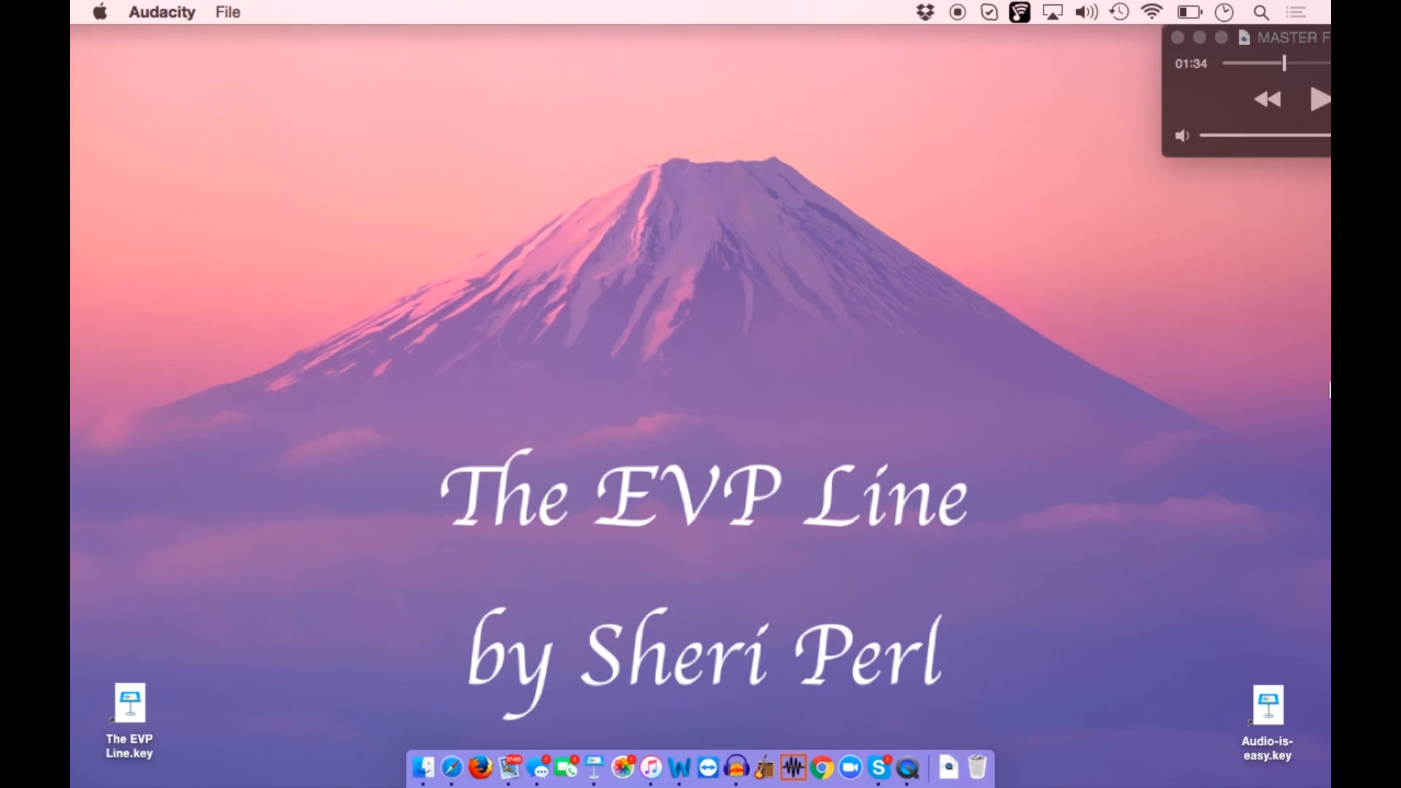
click(1323, 100)
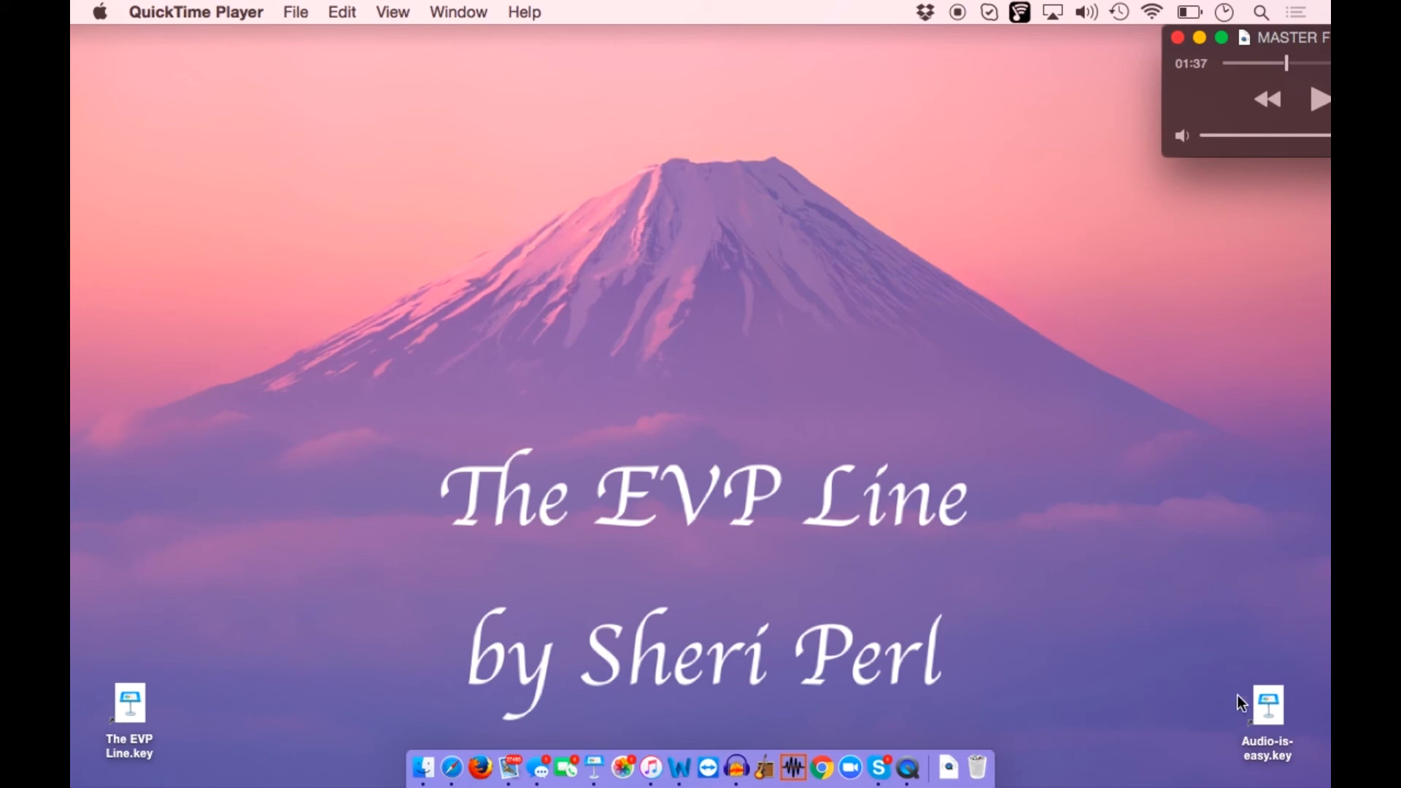
Open the Audio-is-easy presentation in Keynote and play the male English gibberish sample on slide 2
double_click(1270, 705)
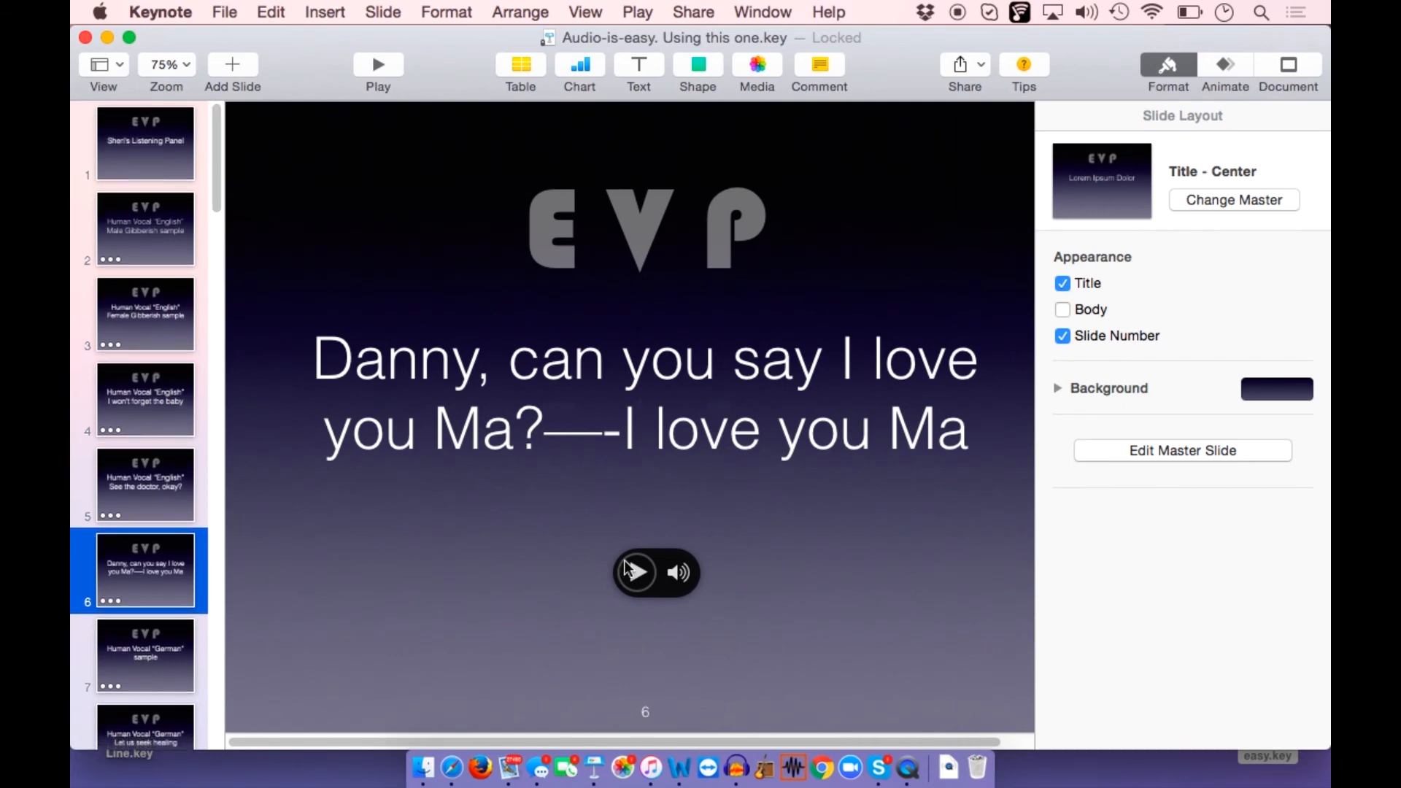
click(174, 244)
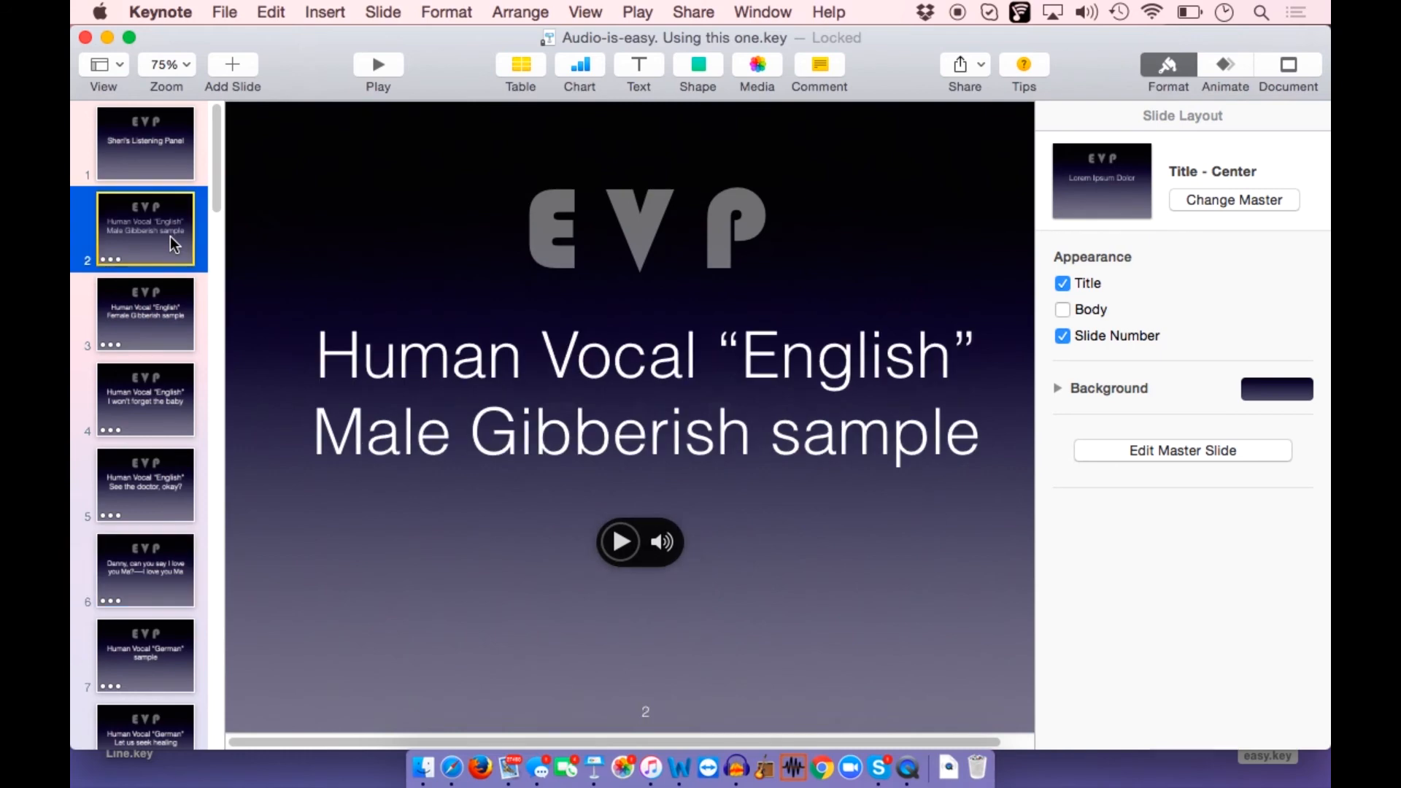
click(621, 540)
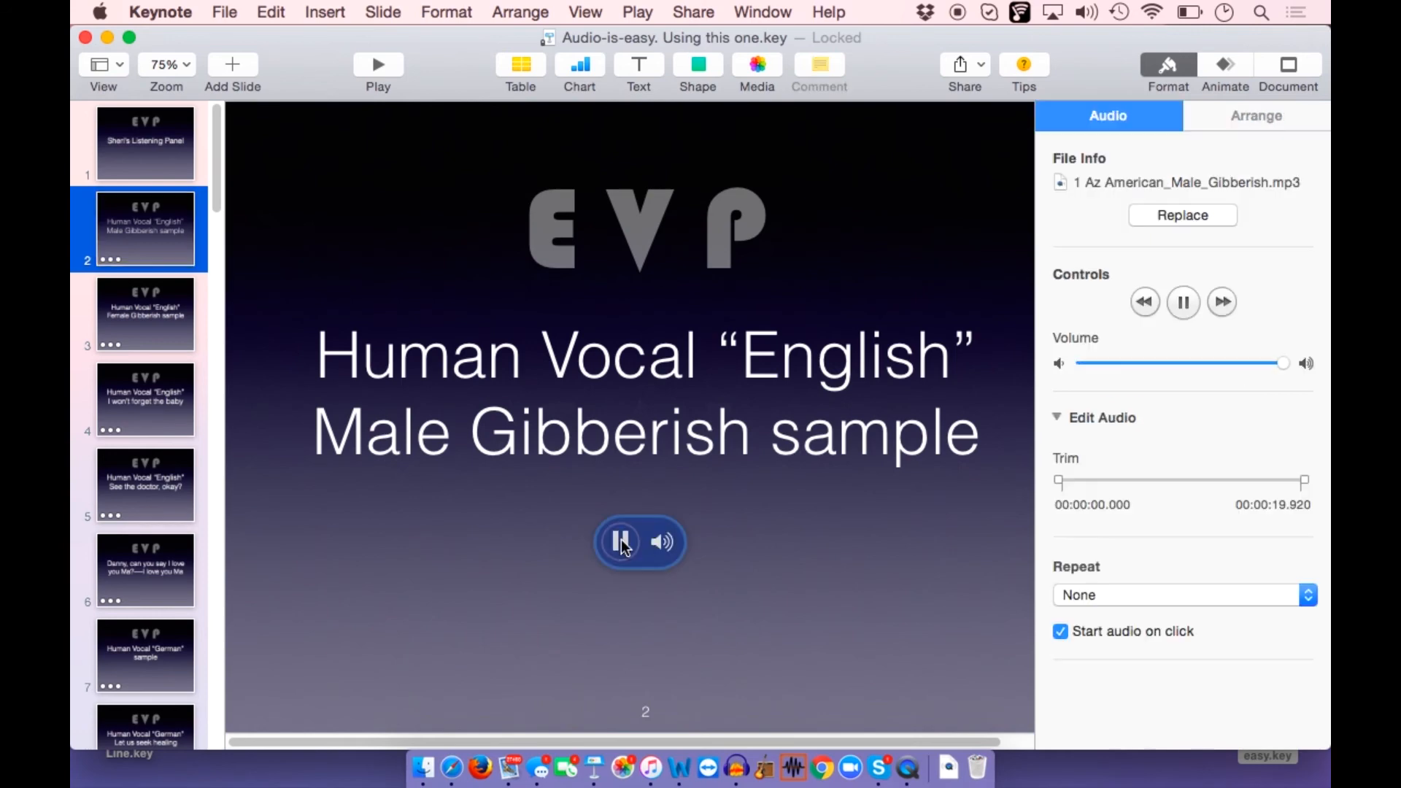